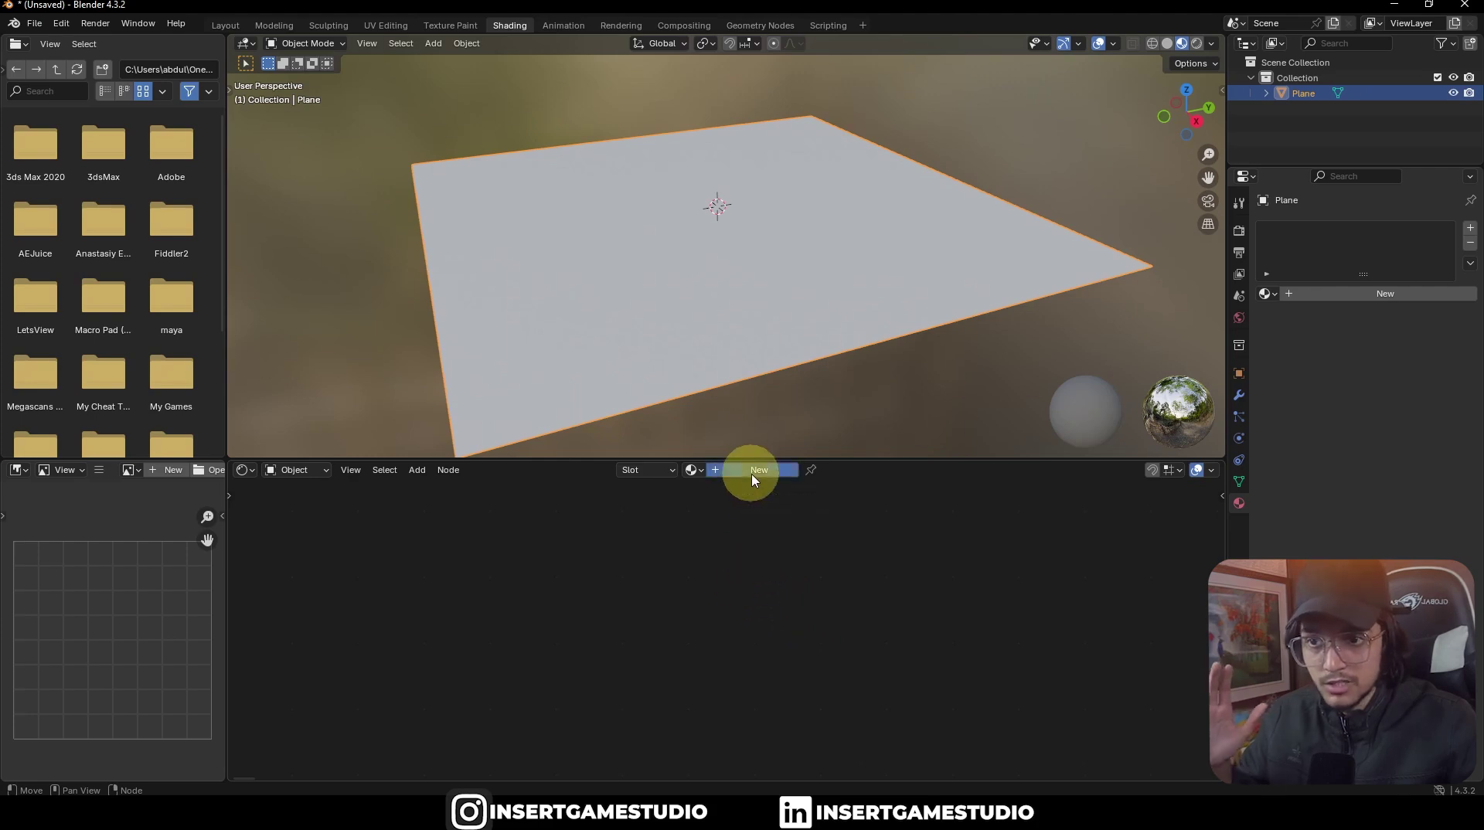
Step: Create a new material on the plane and tint its base color pale green, hex D3E7CFFF
click(754, 478)
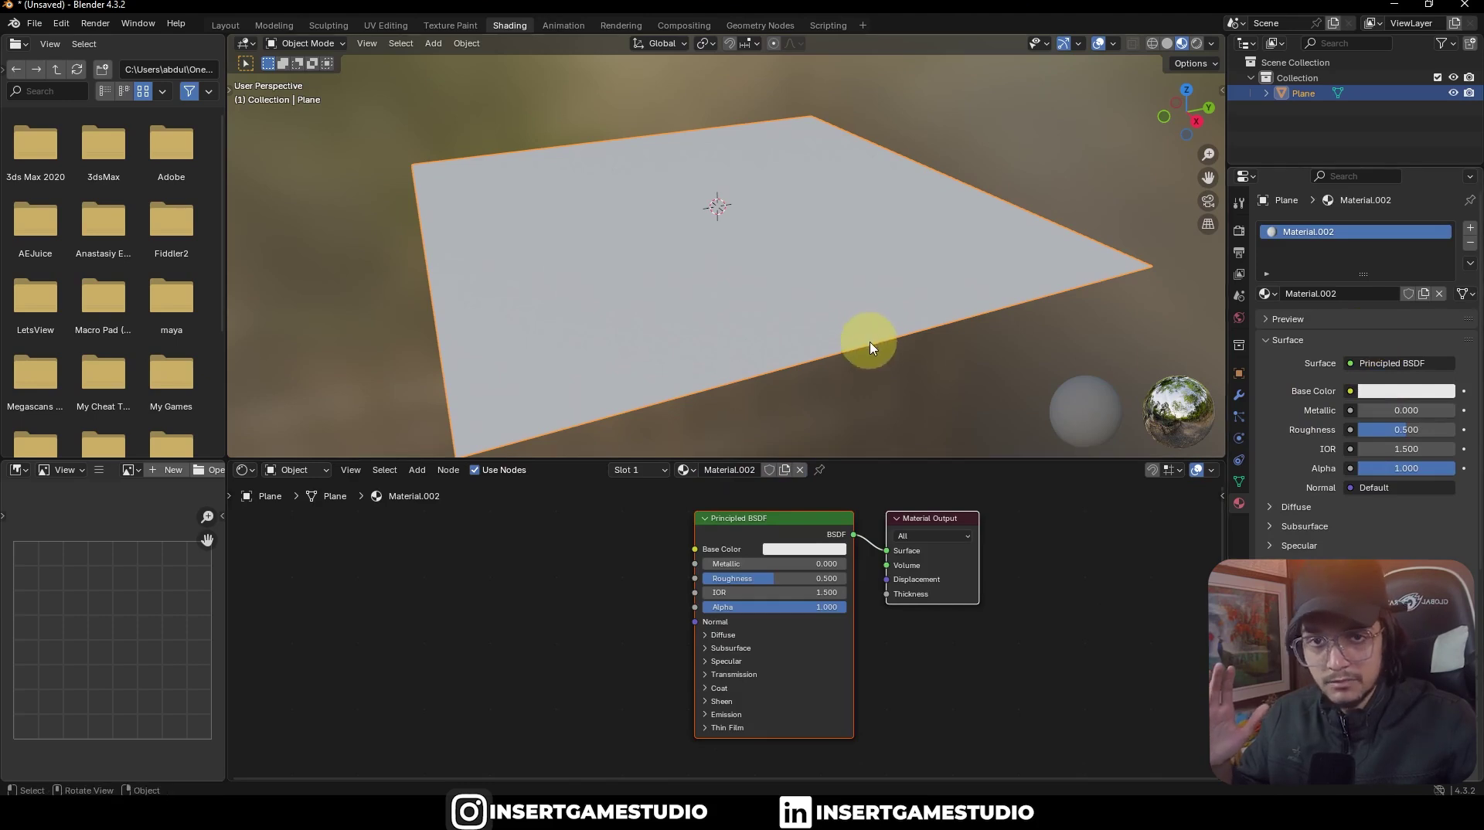
click(804, 548)
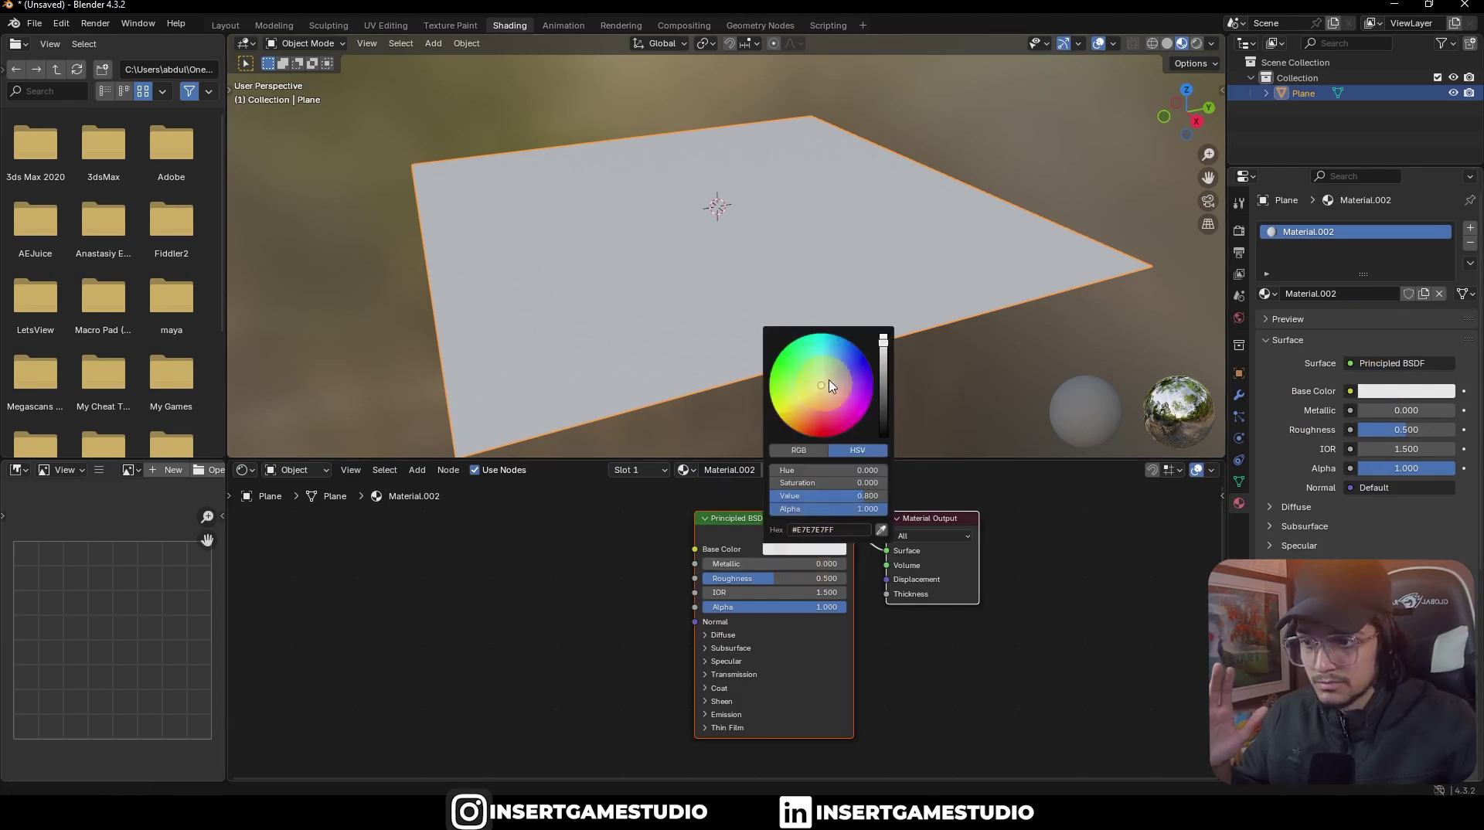
click(809, 395)
drag(809, 396, 818, 384)
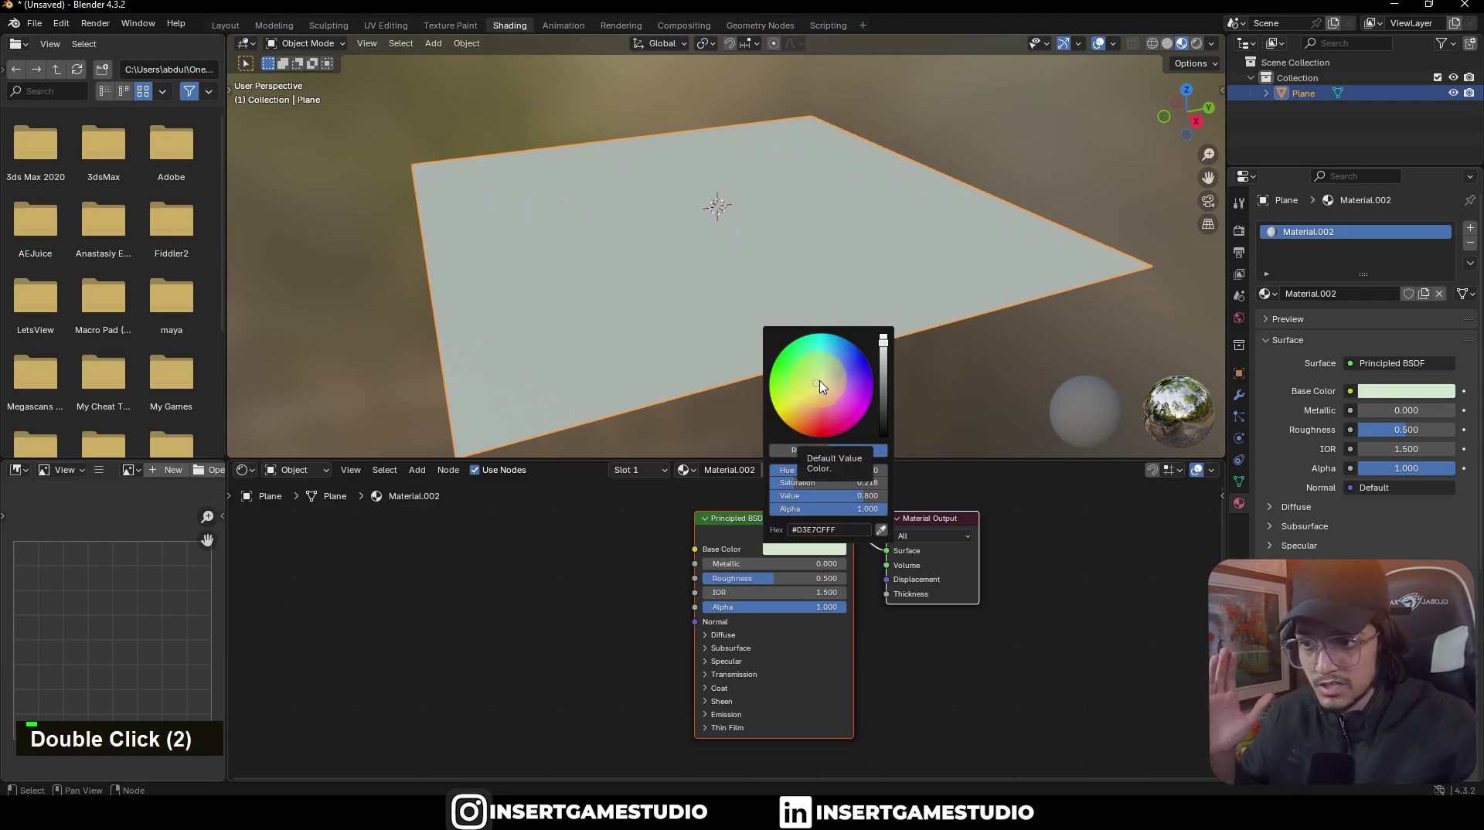
click(1069, 595)
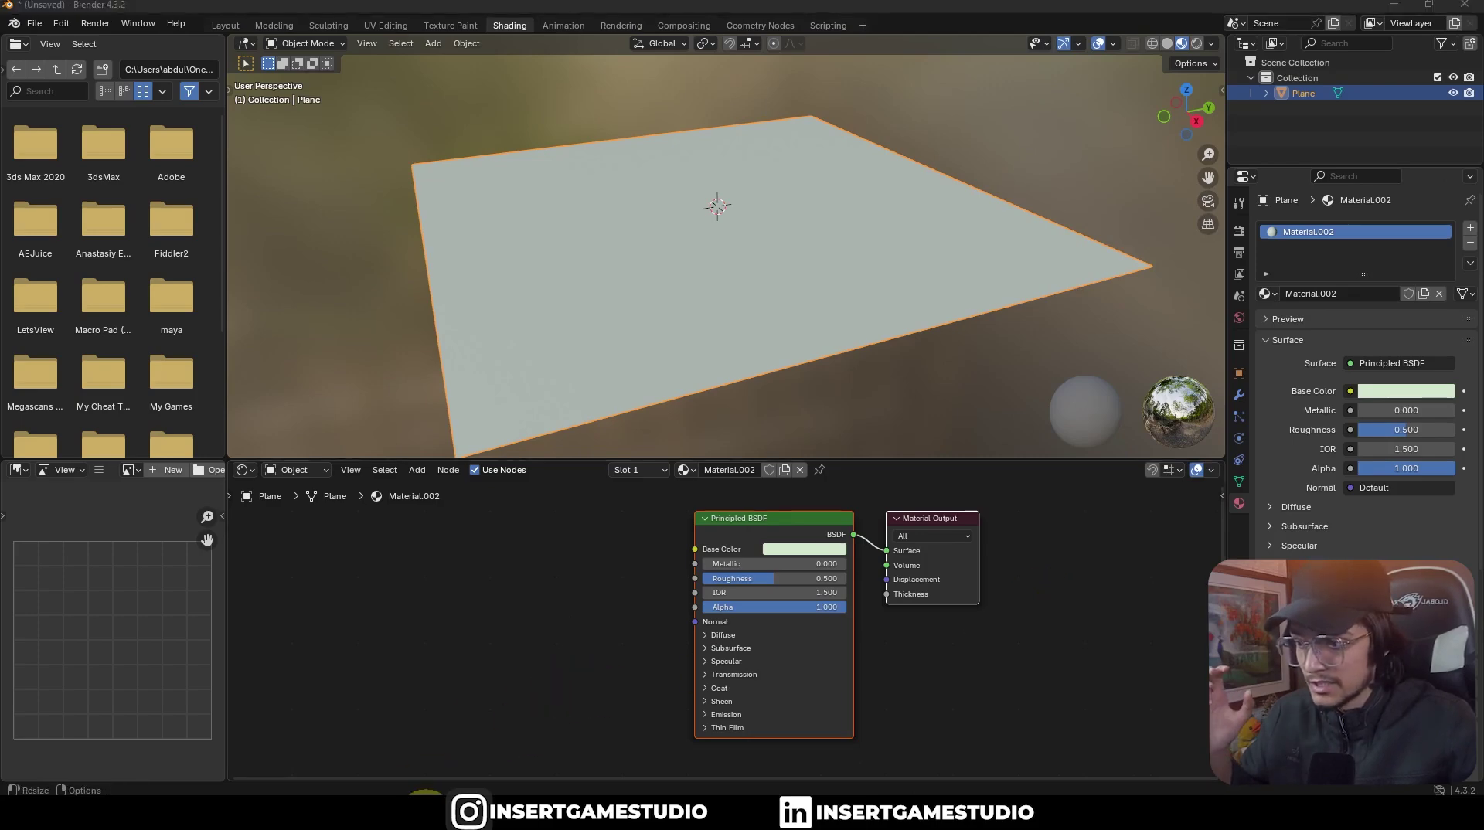
Step: Check the dark wood texture in the browser, and add that image as a texture node feeding the Principled BSDF's base color in Blender
click(426, 817)
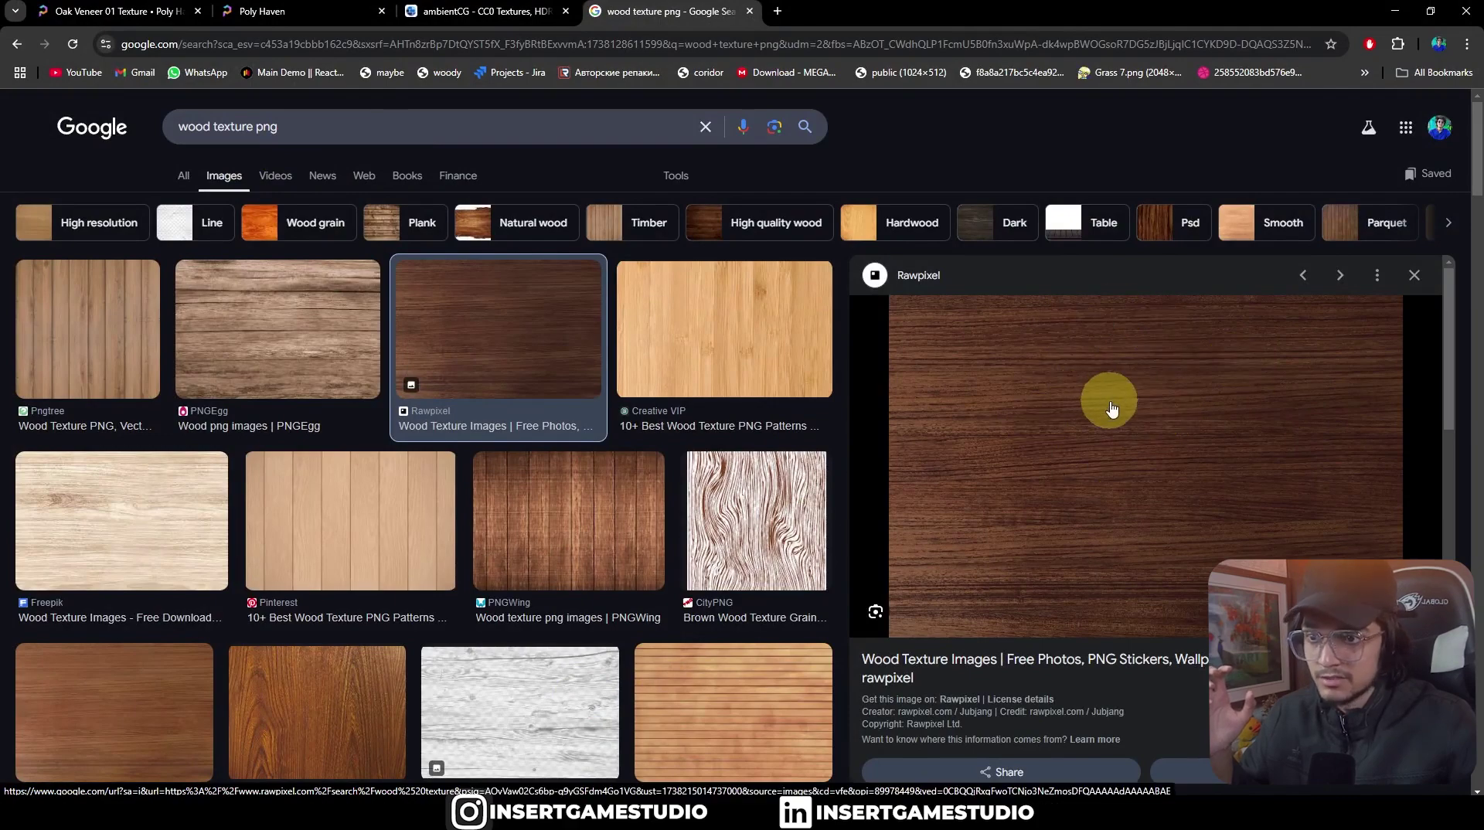
click(1394, 11)
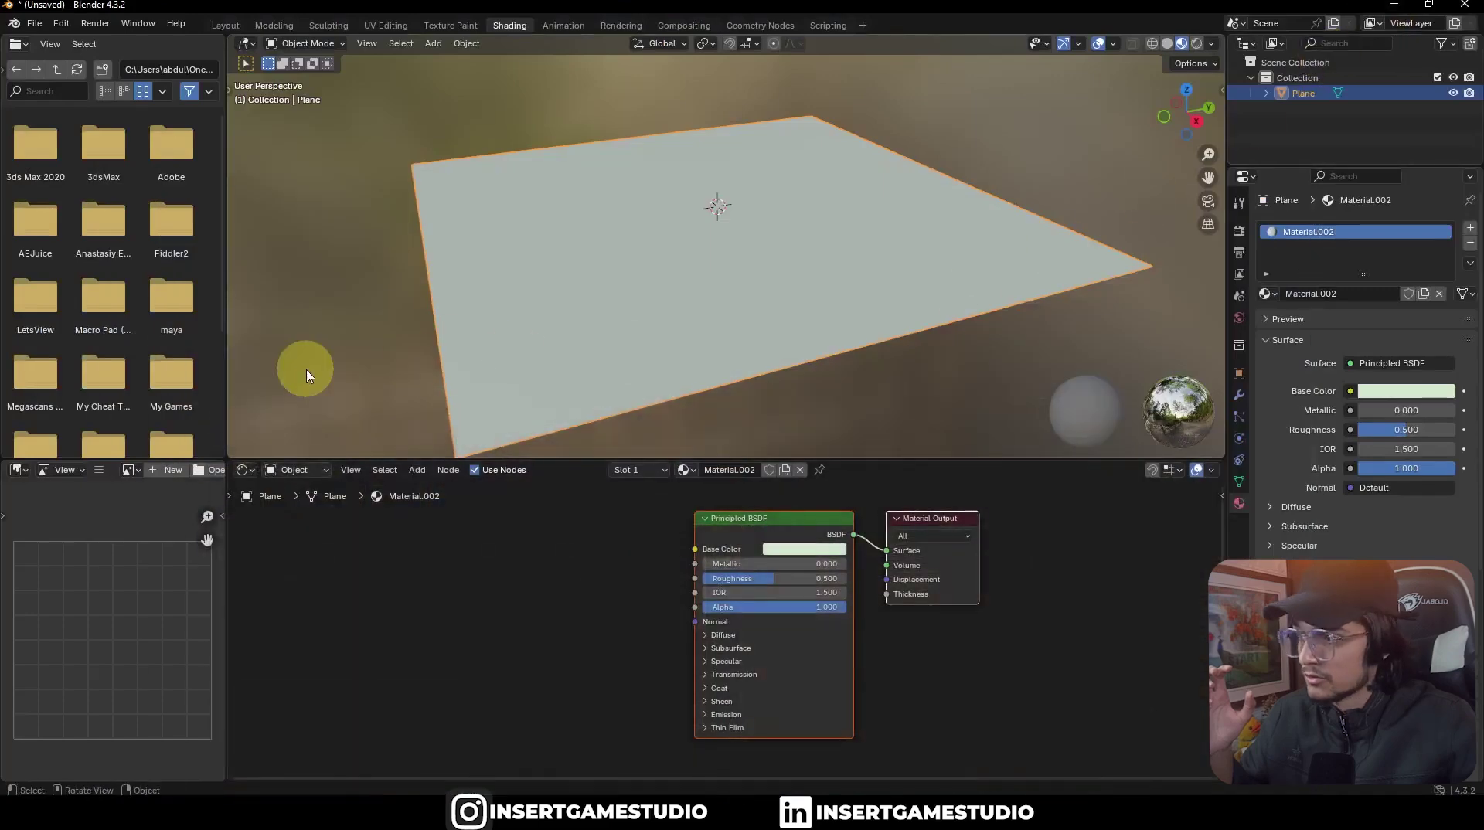
click(40, 518)
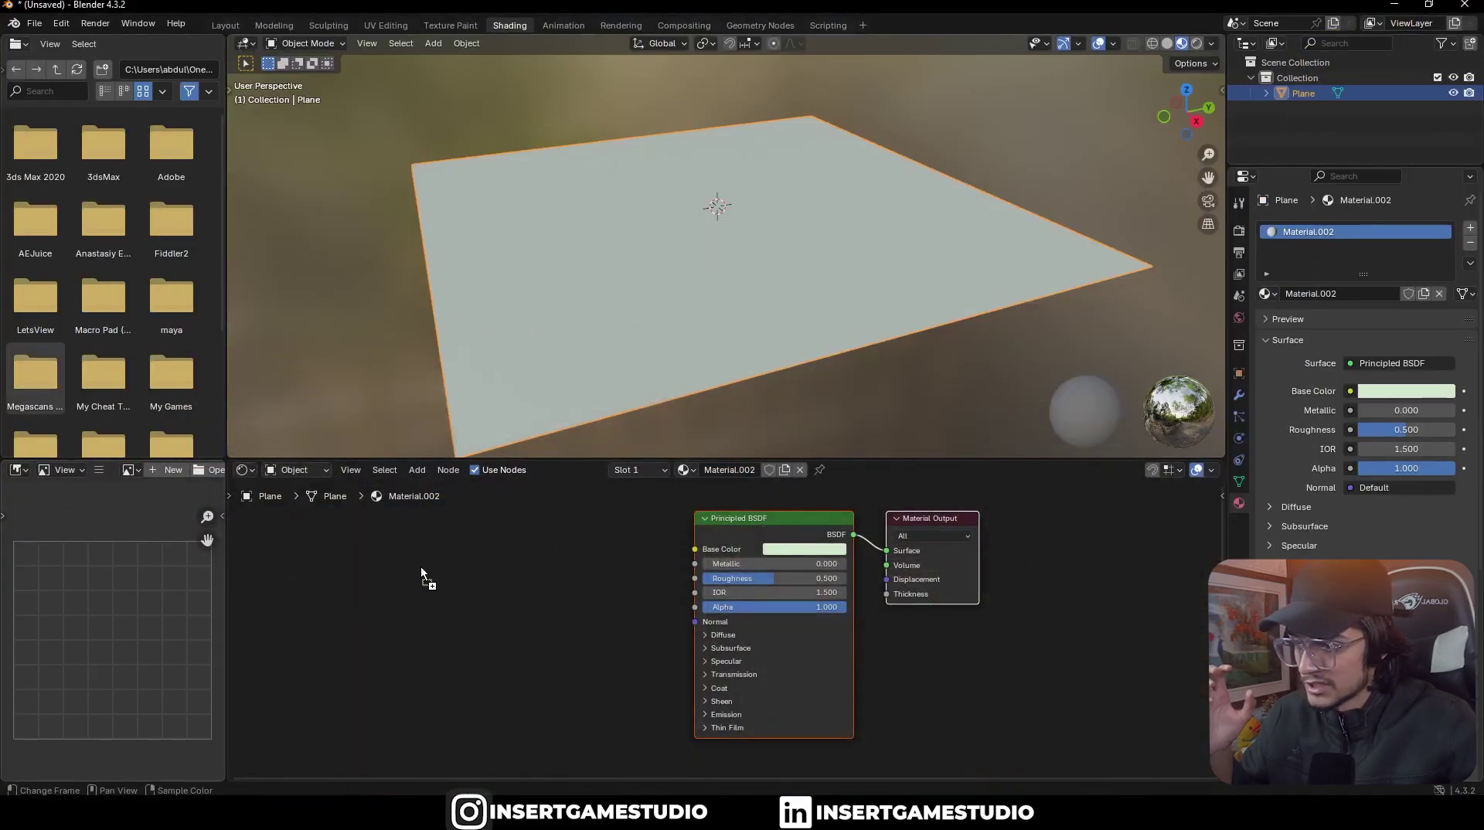
drag(420, 572, 693, 548)
click(479, 574)
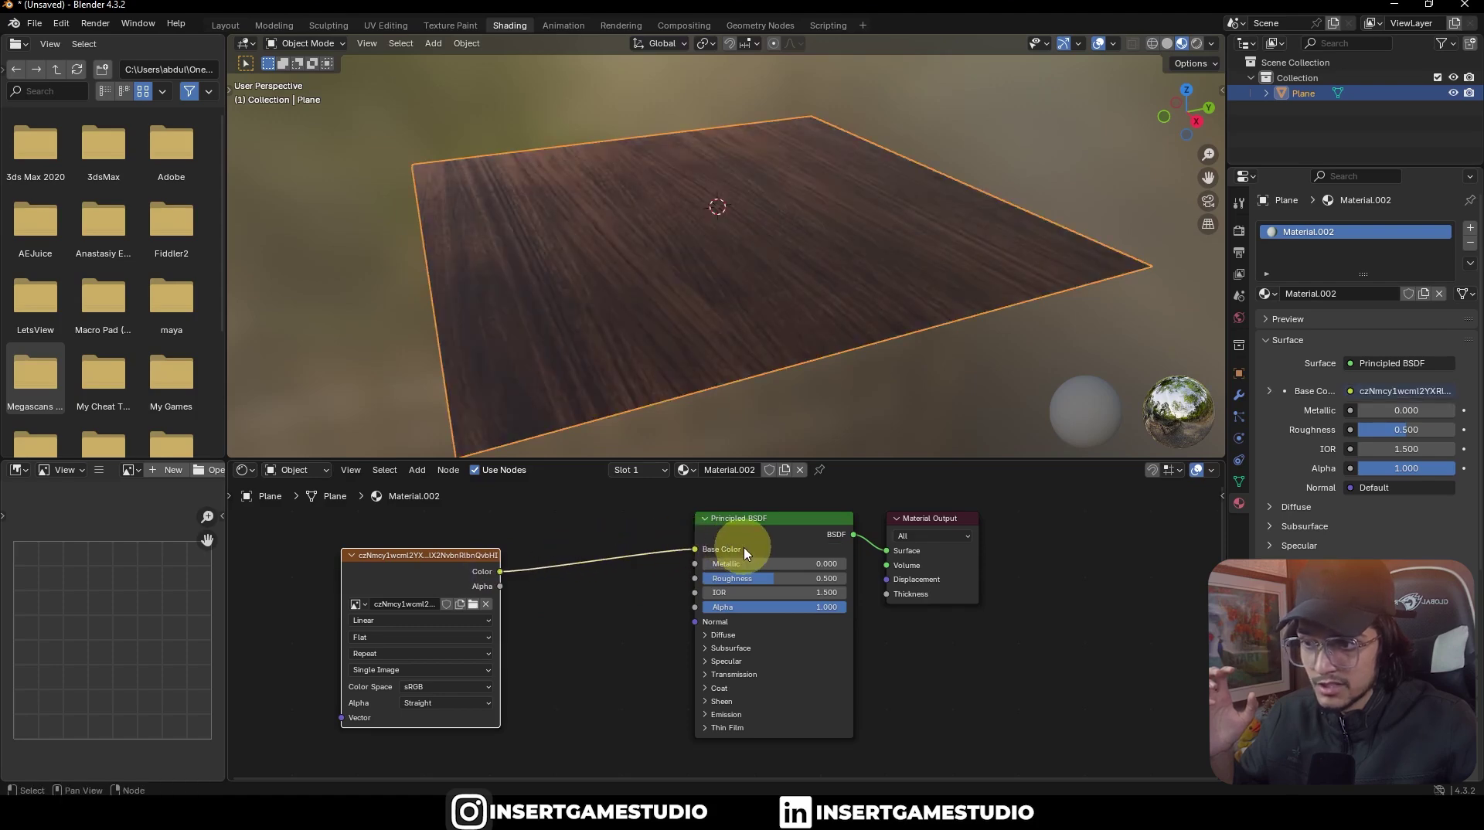
Step: Raise the wood material's roughness slightly to about 0.536 on the Principled BSDF
middle_drag(710, 325, 569, 232)
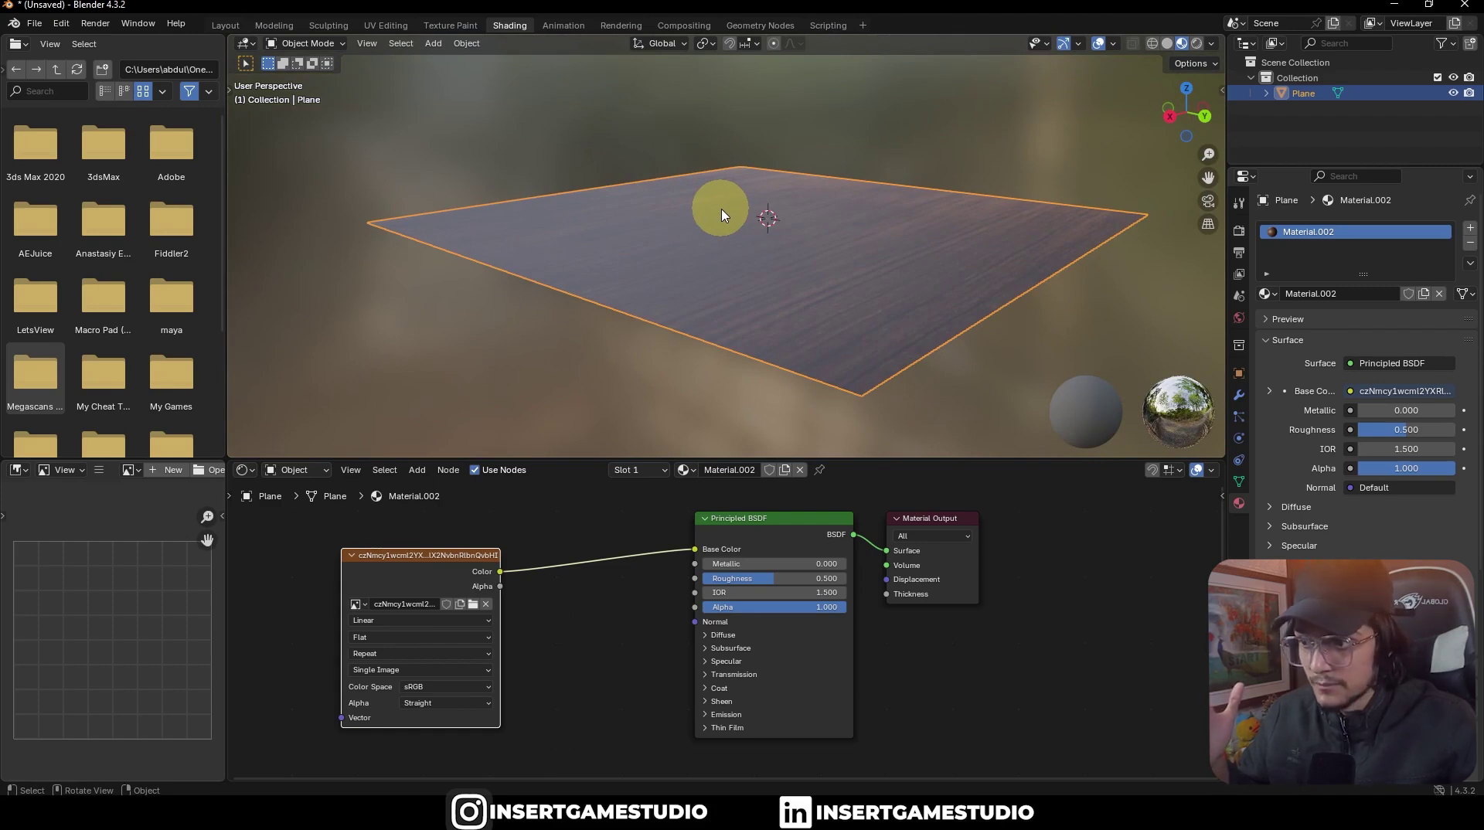
middle_drag(722, 249, 749, 255)
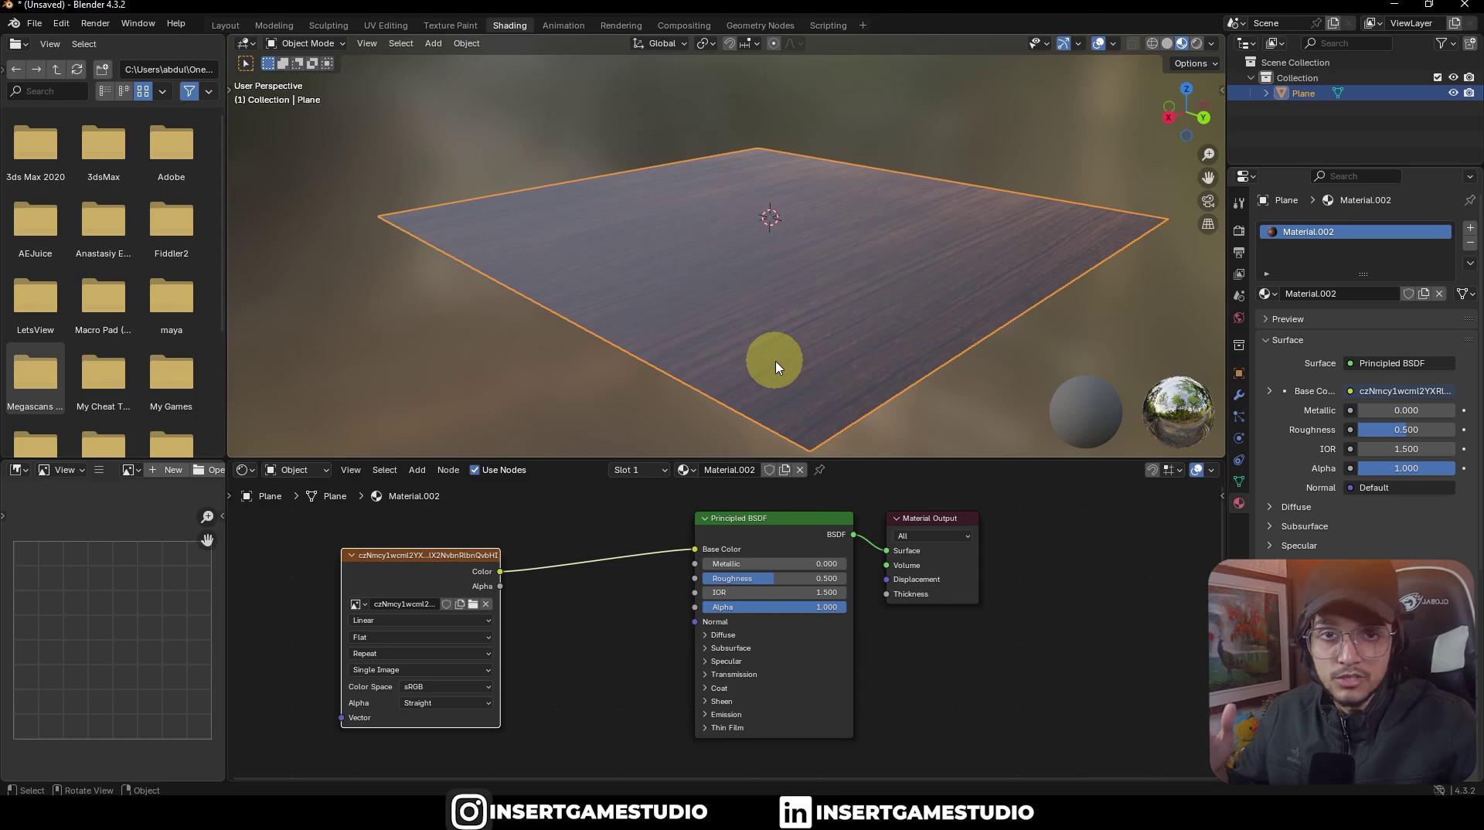
drag(761, 578, 779, 581)
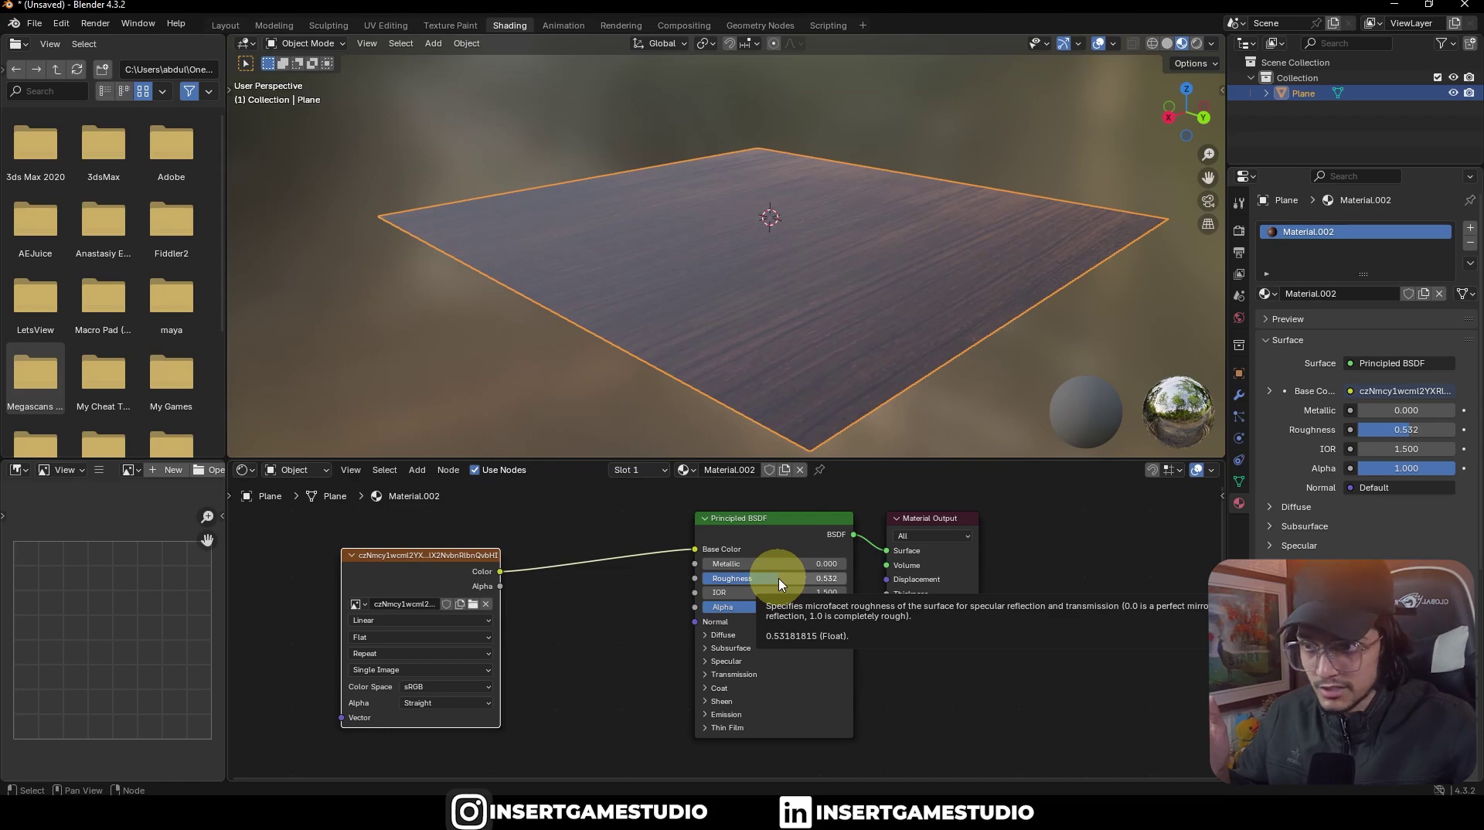
drag(779, 585, 781, 585)
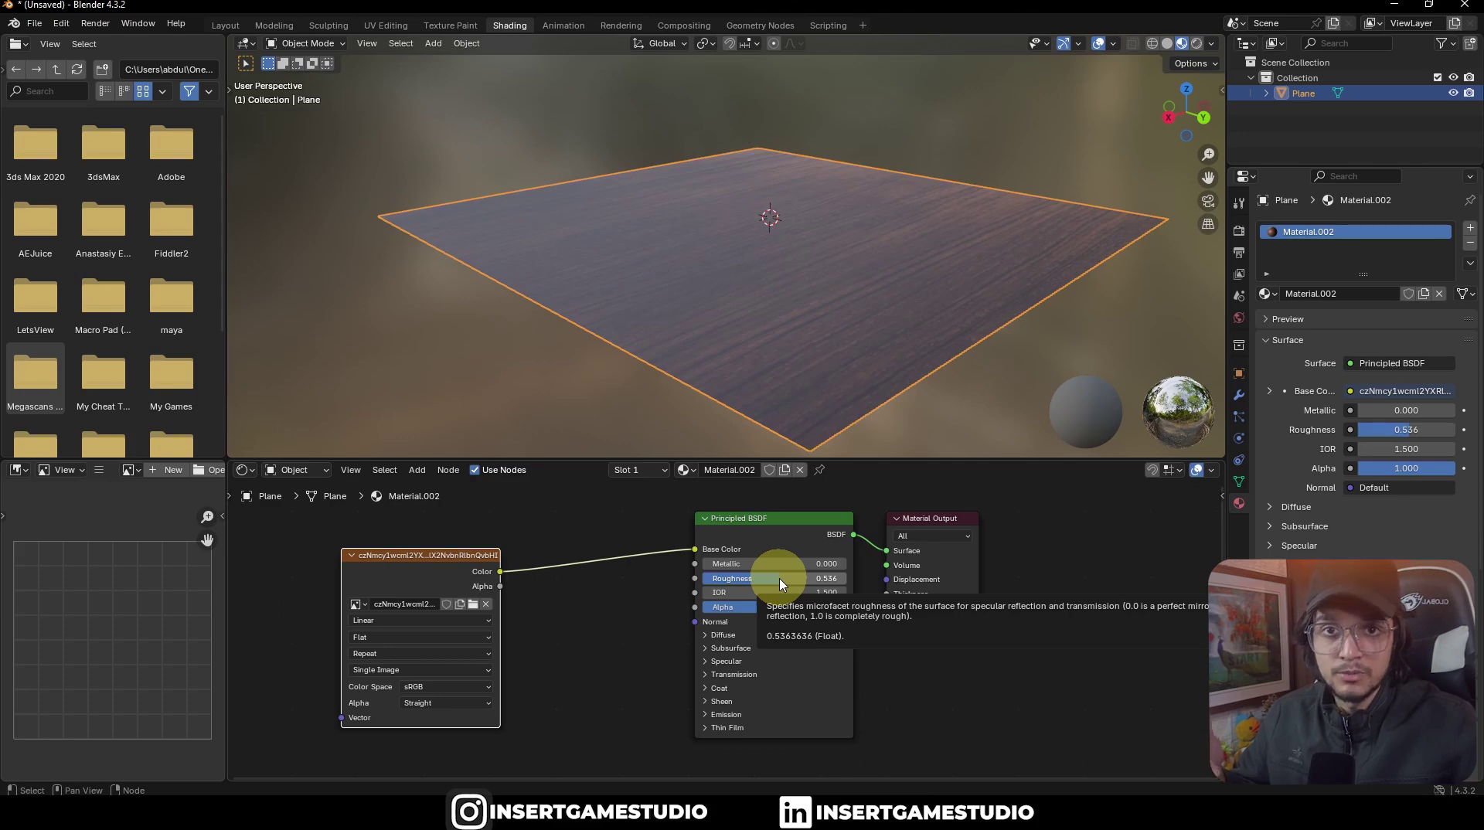
Step: Switch to the WoodSiding007_1K-JPG folder in File Explorer and examine its PBR texture maps
click(73, 813)
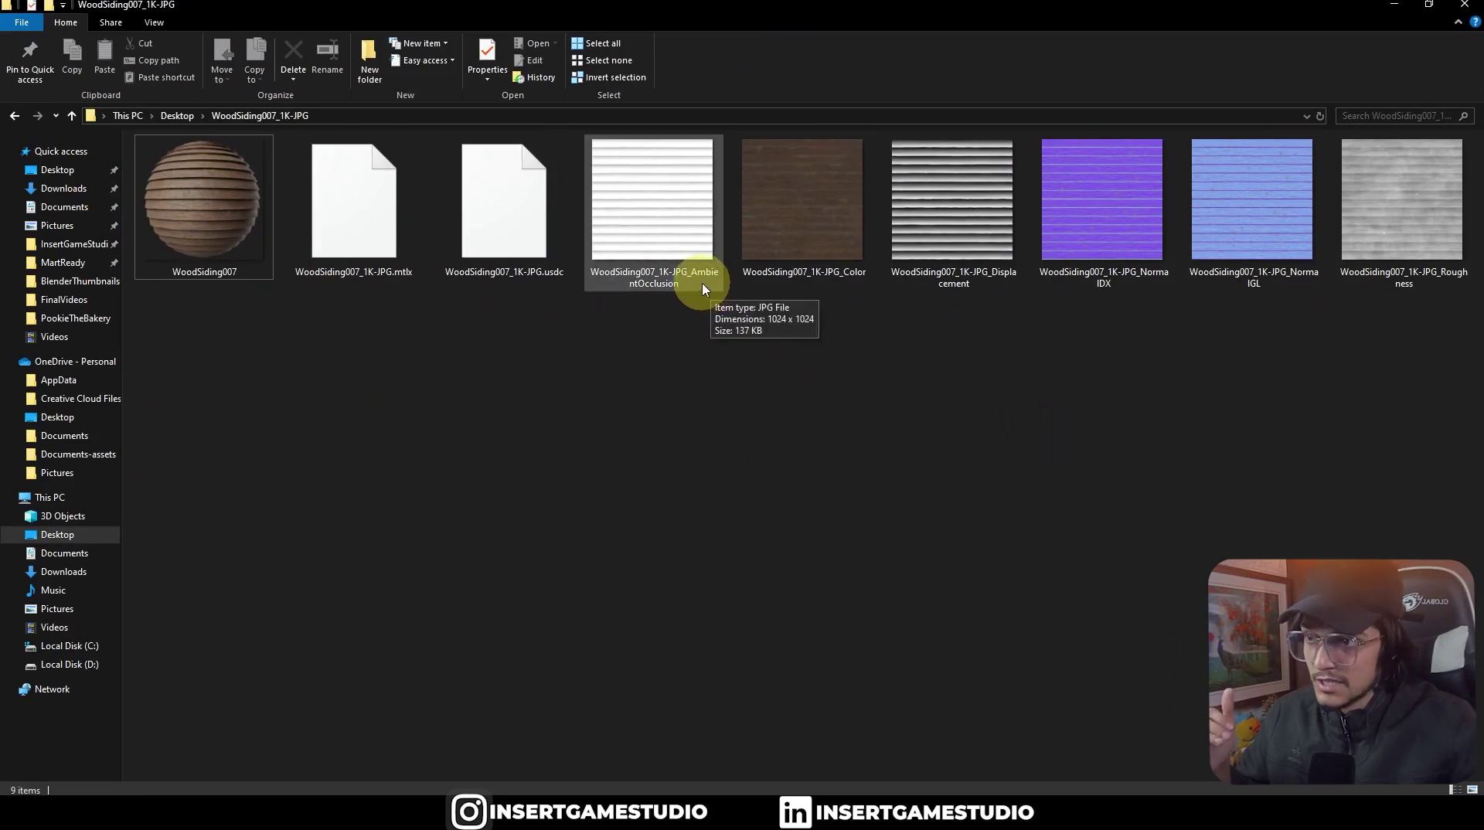
ctrl+scroll(657, 245, up, 1)
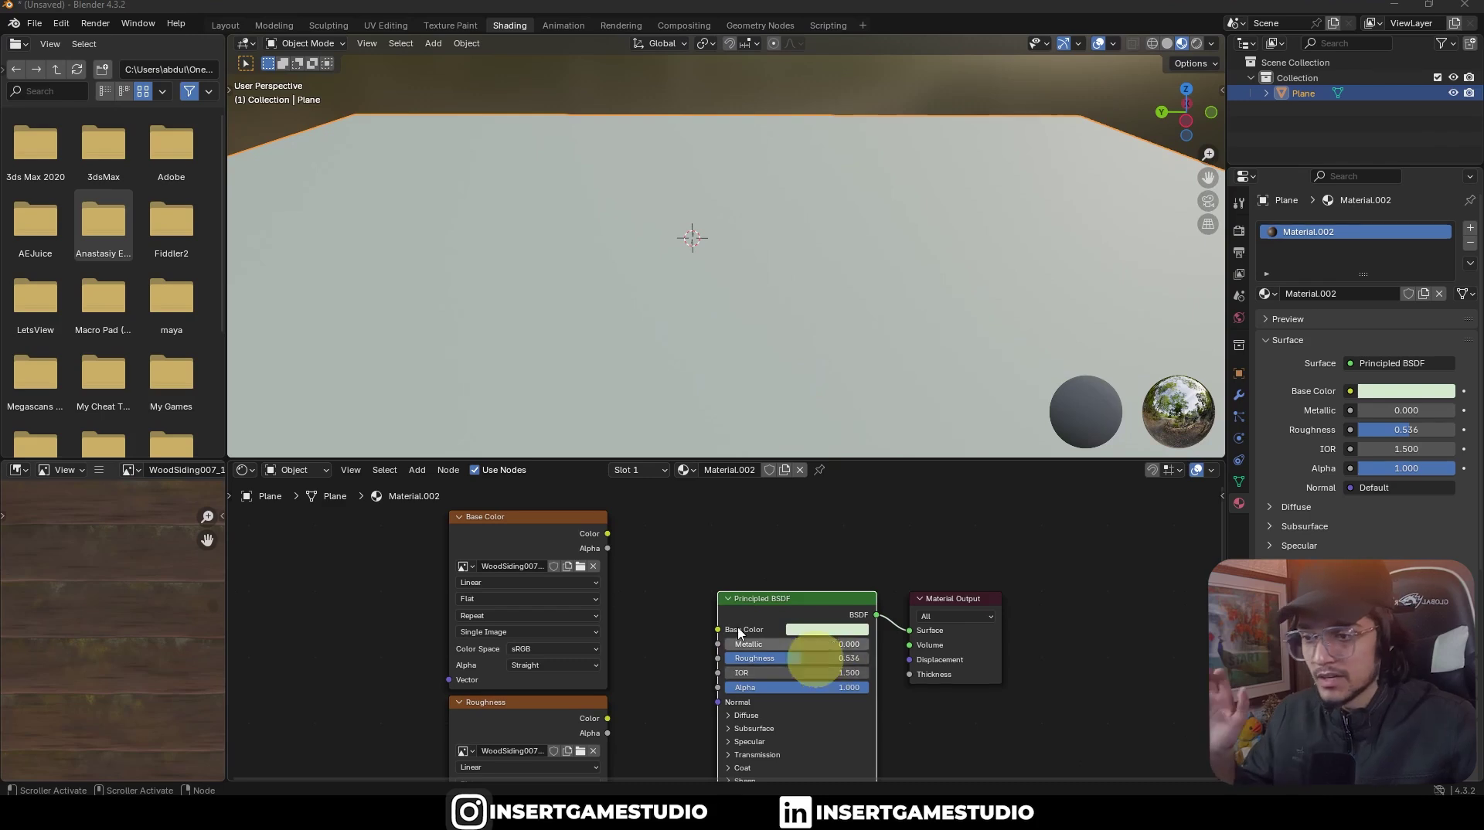
Step: Connect the WoodSiding007 Base Color texture's color output to the Principled BSDF's base color
middle_drag(689, 546, 696, 550)
scroll(653, 693, down, 2)
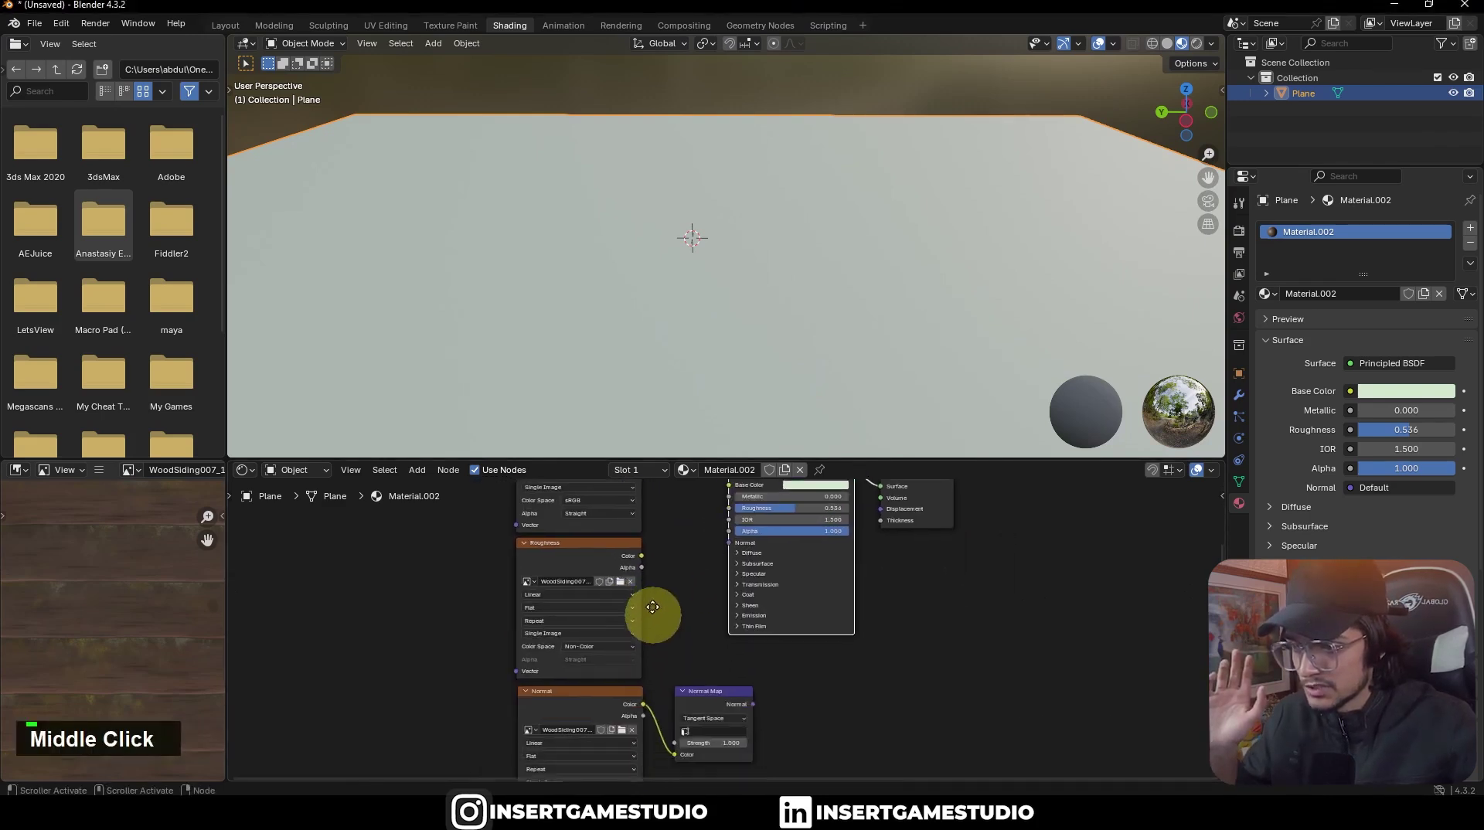
middle_drag(653, 614, 661, 733)
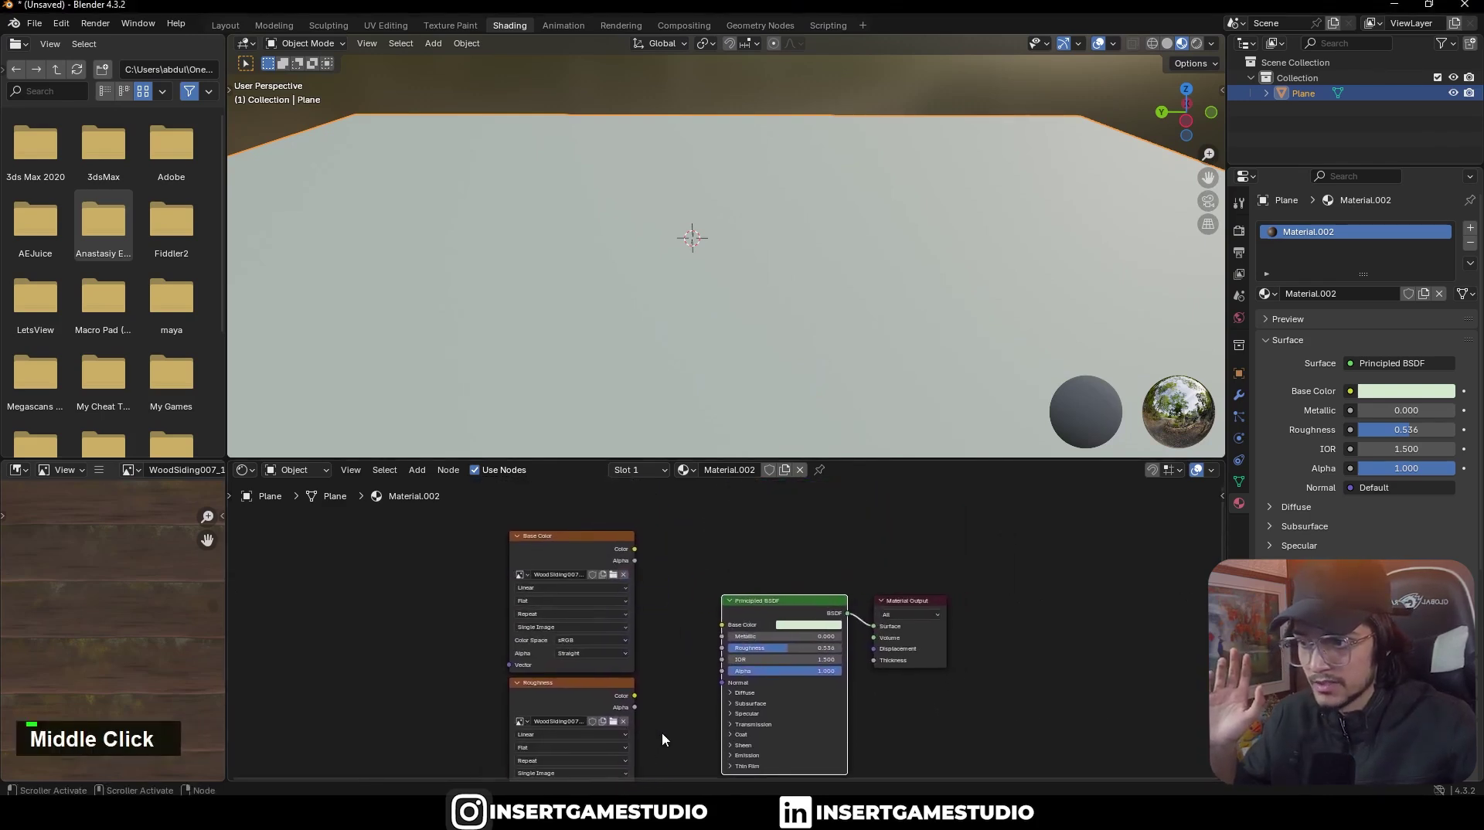
scroll(661, 732, up, 1)
drag(610, 572, 713, 657)
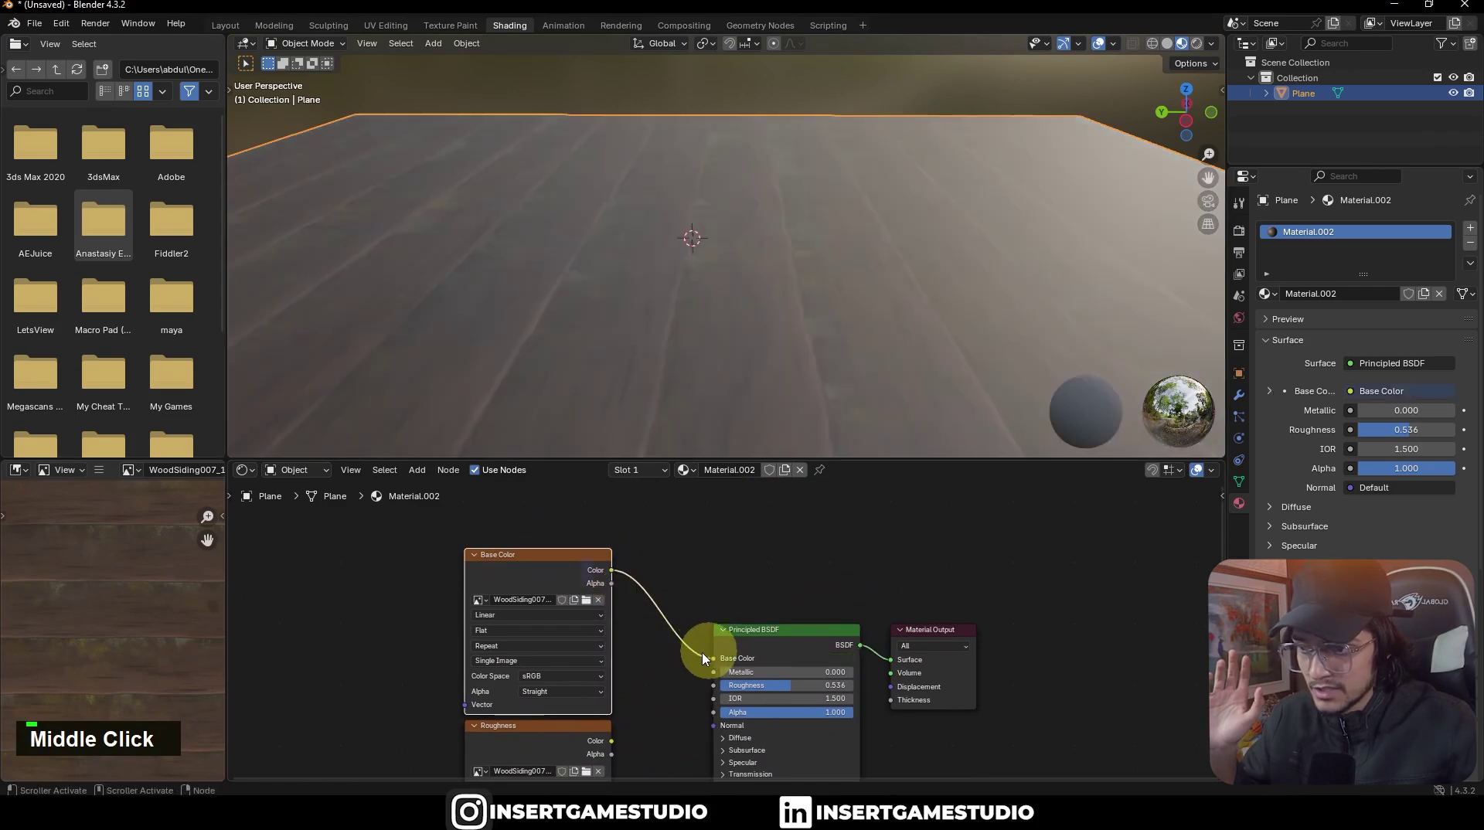
scroll(779, 358, down, 2)
middle_drag(779, 358, 556, 363)
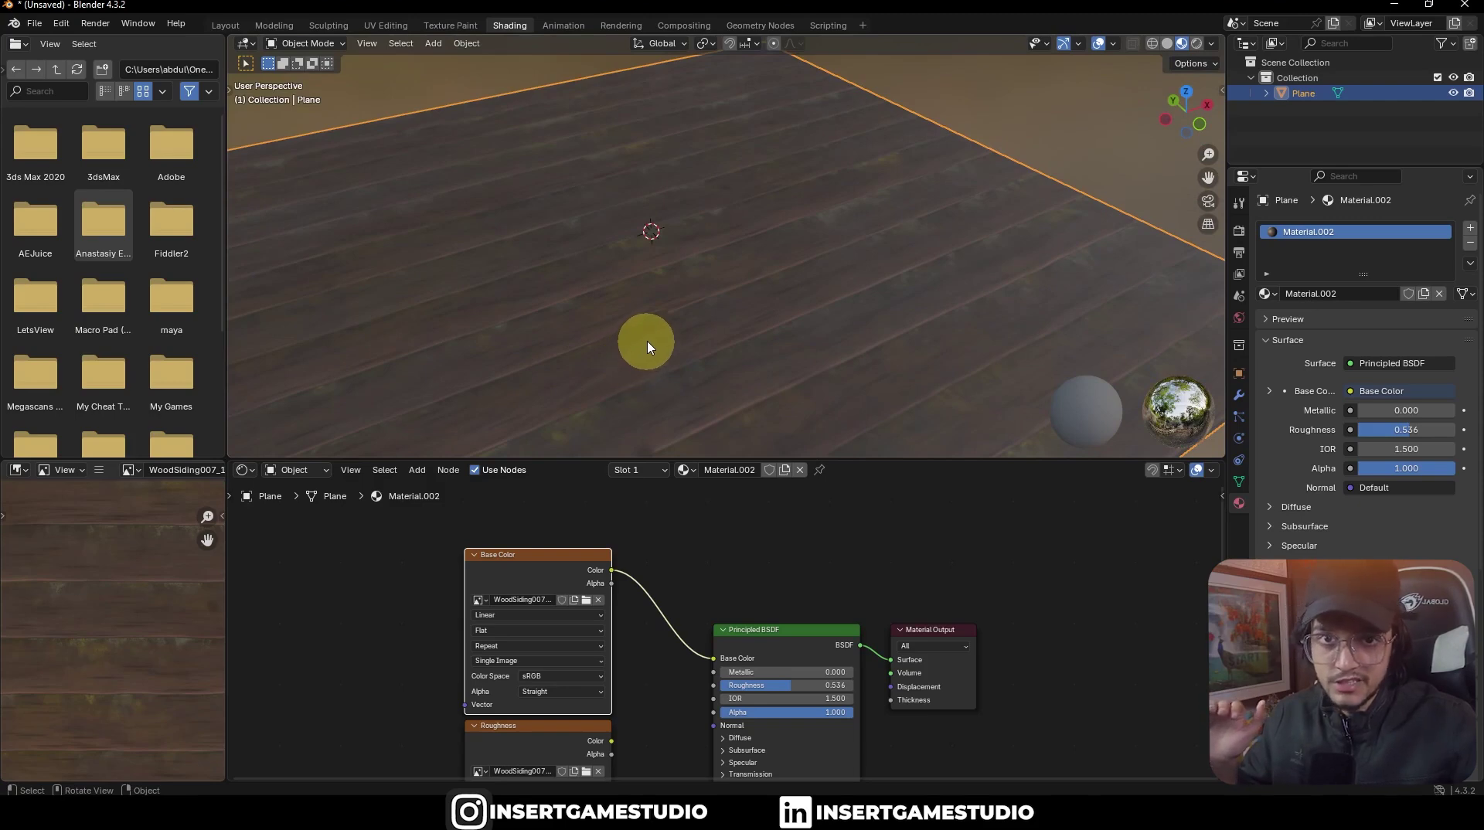
middle_drag(653, 337, 763, 315)
Step: Connect the WoodSiding007 Roughness texture's color output to the Principled BSDF's roughness and inspect the plane's reflections
middle_drag(688, 619, 707, 553)
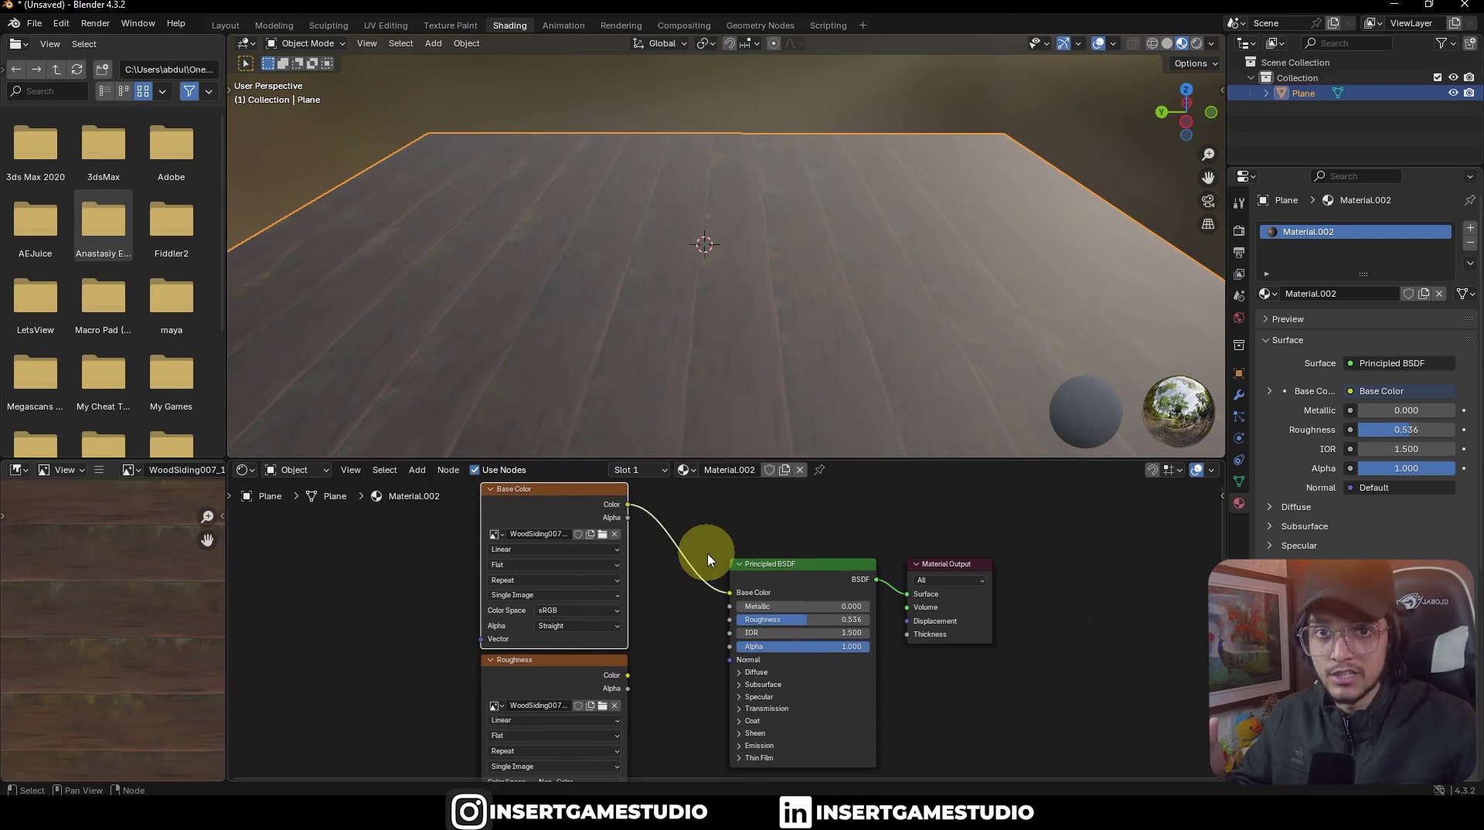
middle_drag(671, 611, 664, 627)
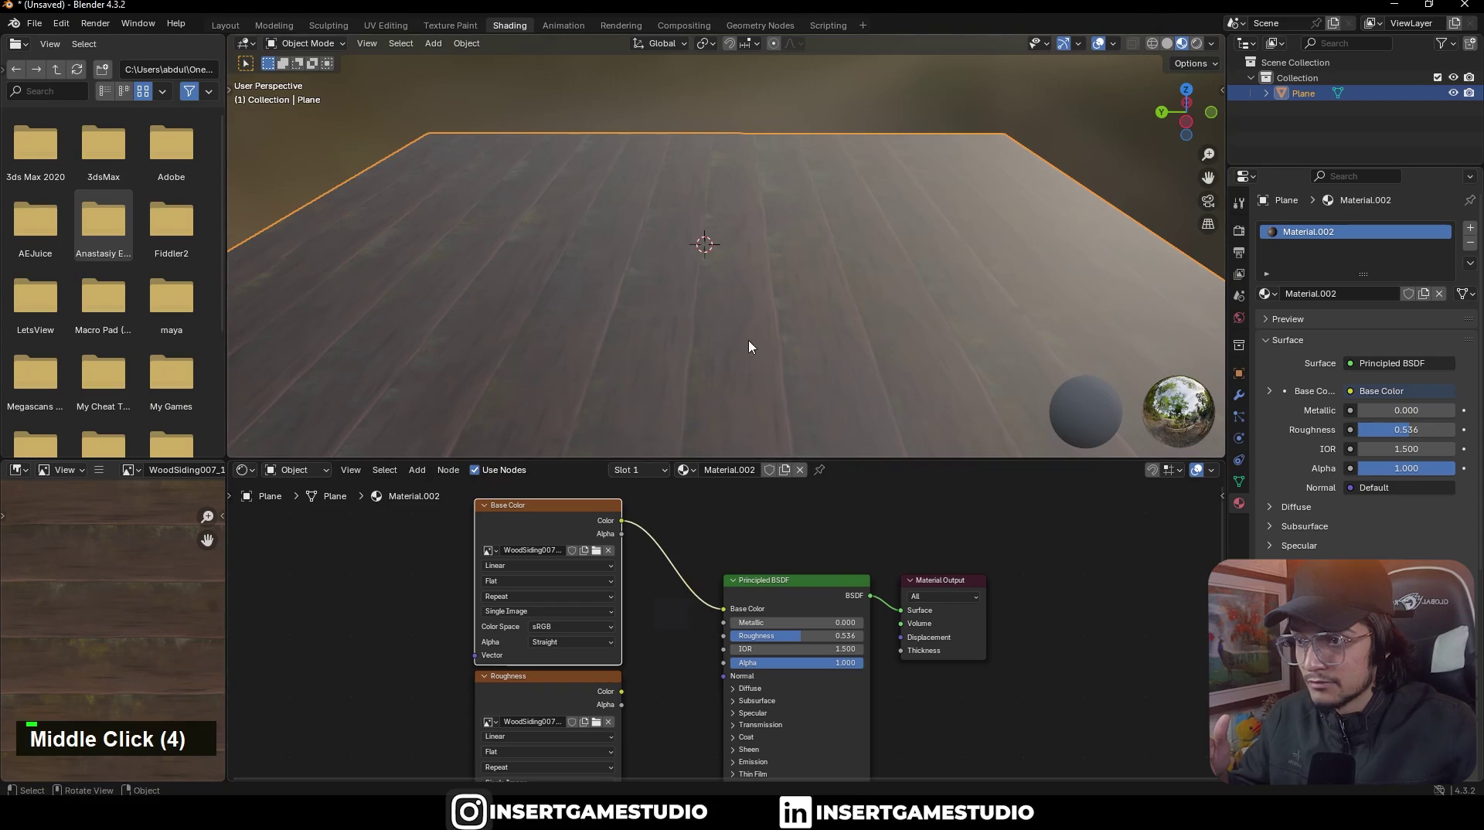
middle_drag(747, 339, 782, 332)
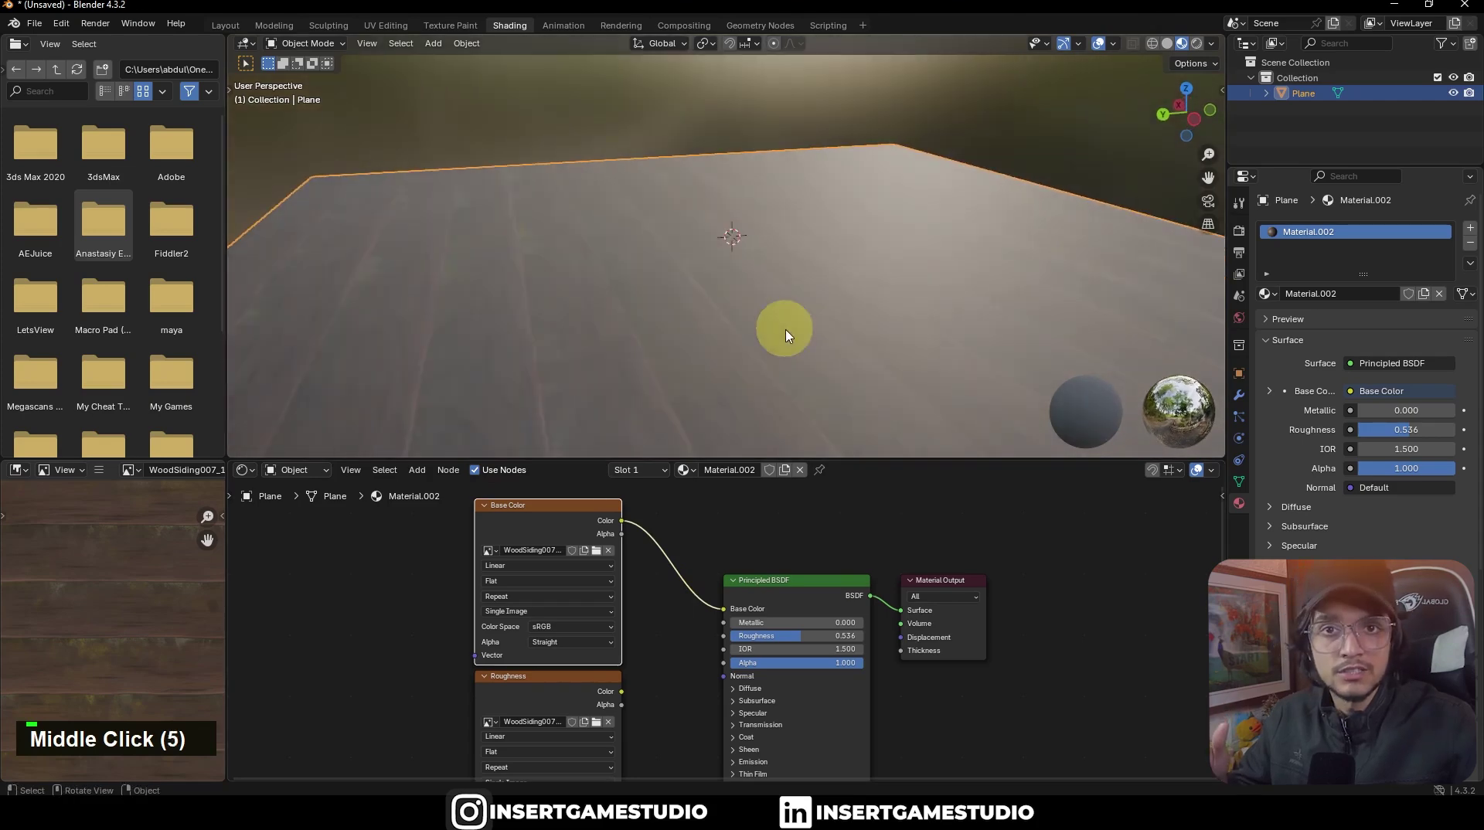
middle_drag(675, 585, 665, 628)
scroll(688, 584, up, 3)
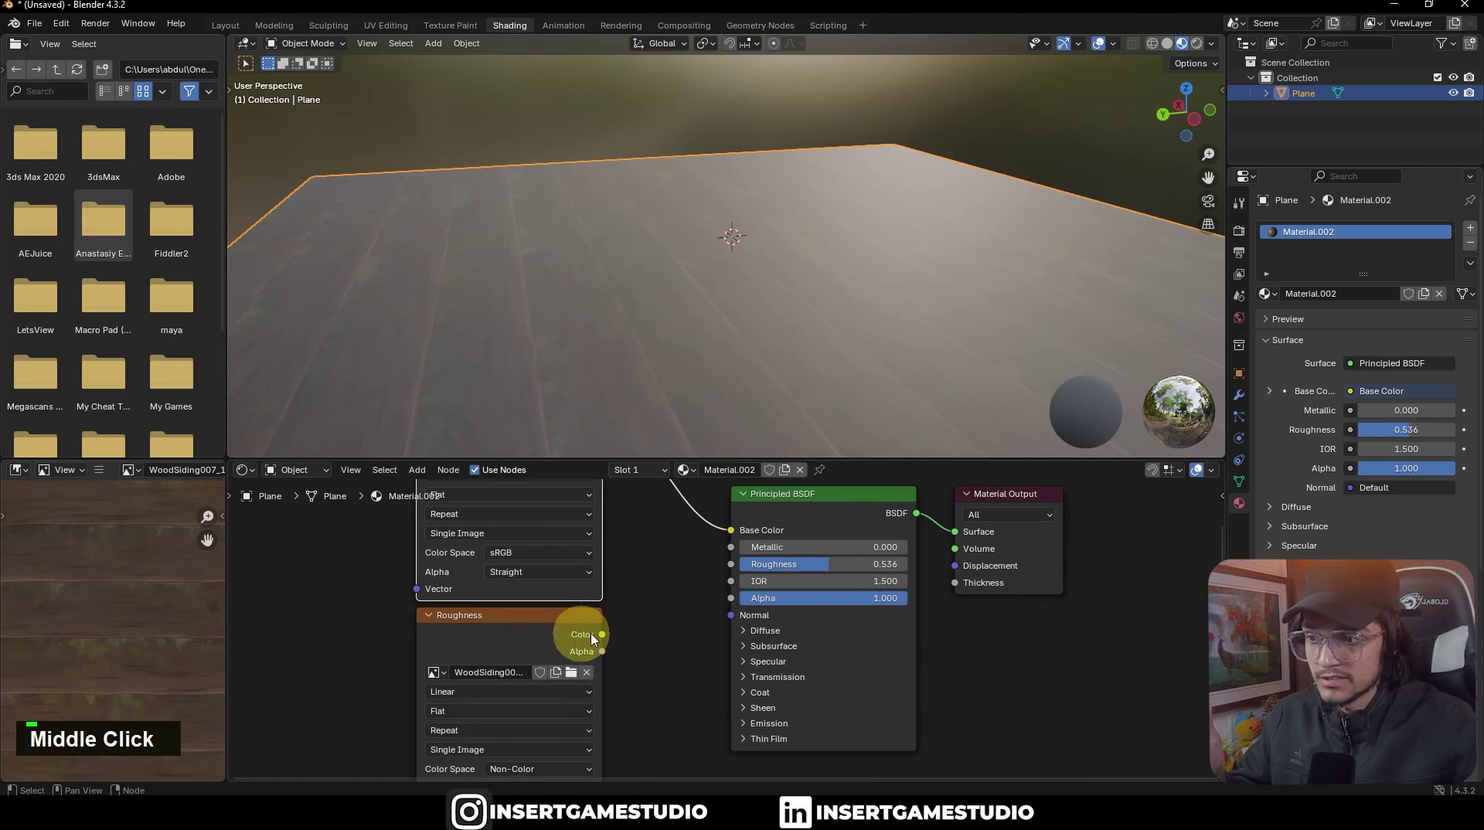
drag(596, 636, 811, 568)
mouse_move(810, 316)
middle_down()
mouse_move(778, 307)
mouse_move(824, 312)
middle_up()
scroll(824, 312, up, 6)
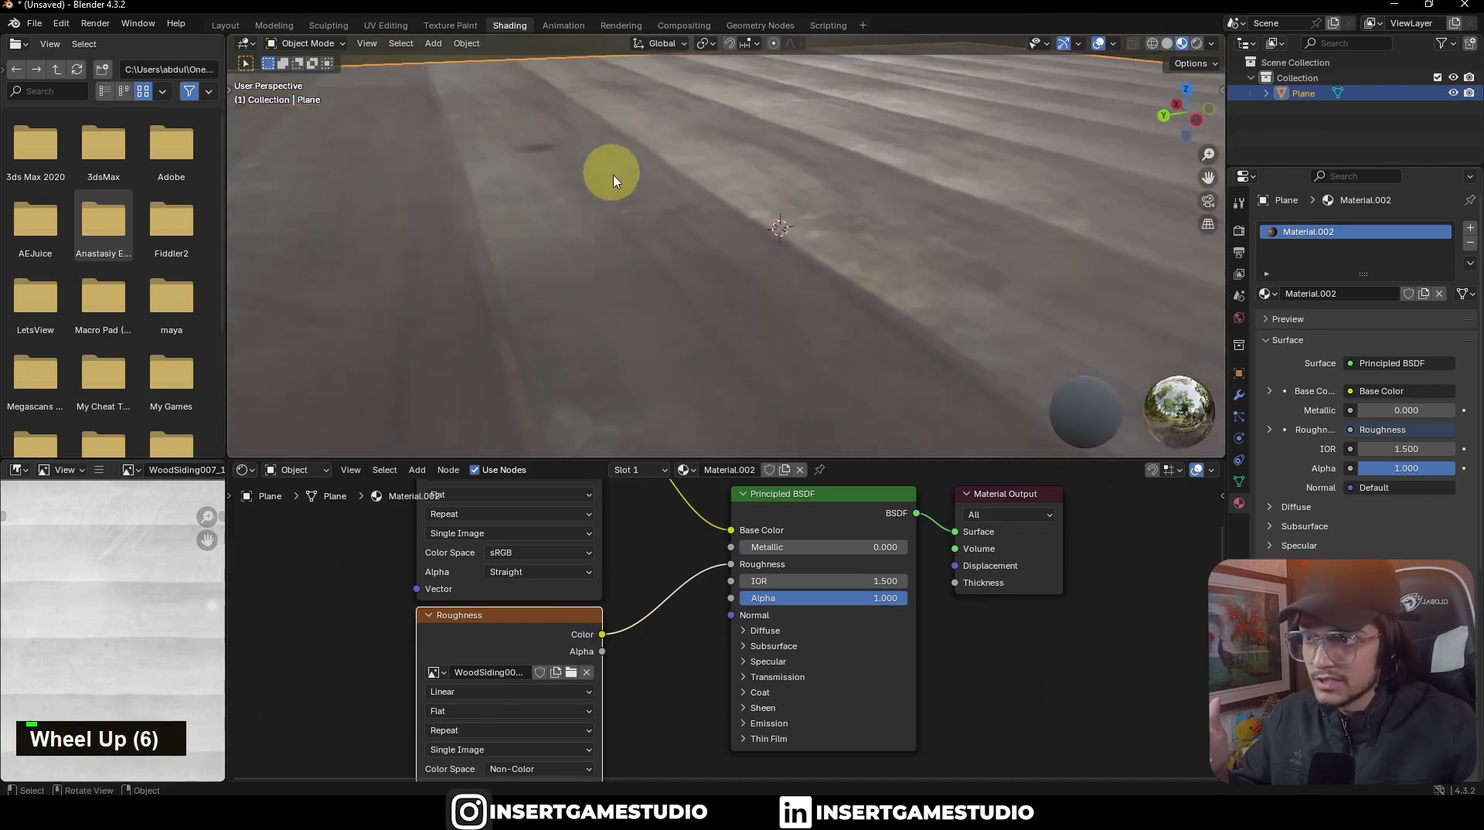
Step: Disconnect the Roughness texture from the Principled BSDF and reconnect it to compare how the planks reflect light
drag(727, 564, 691, 594)
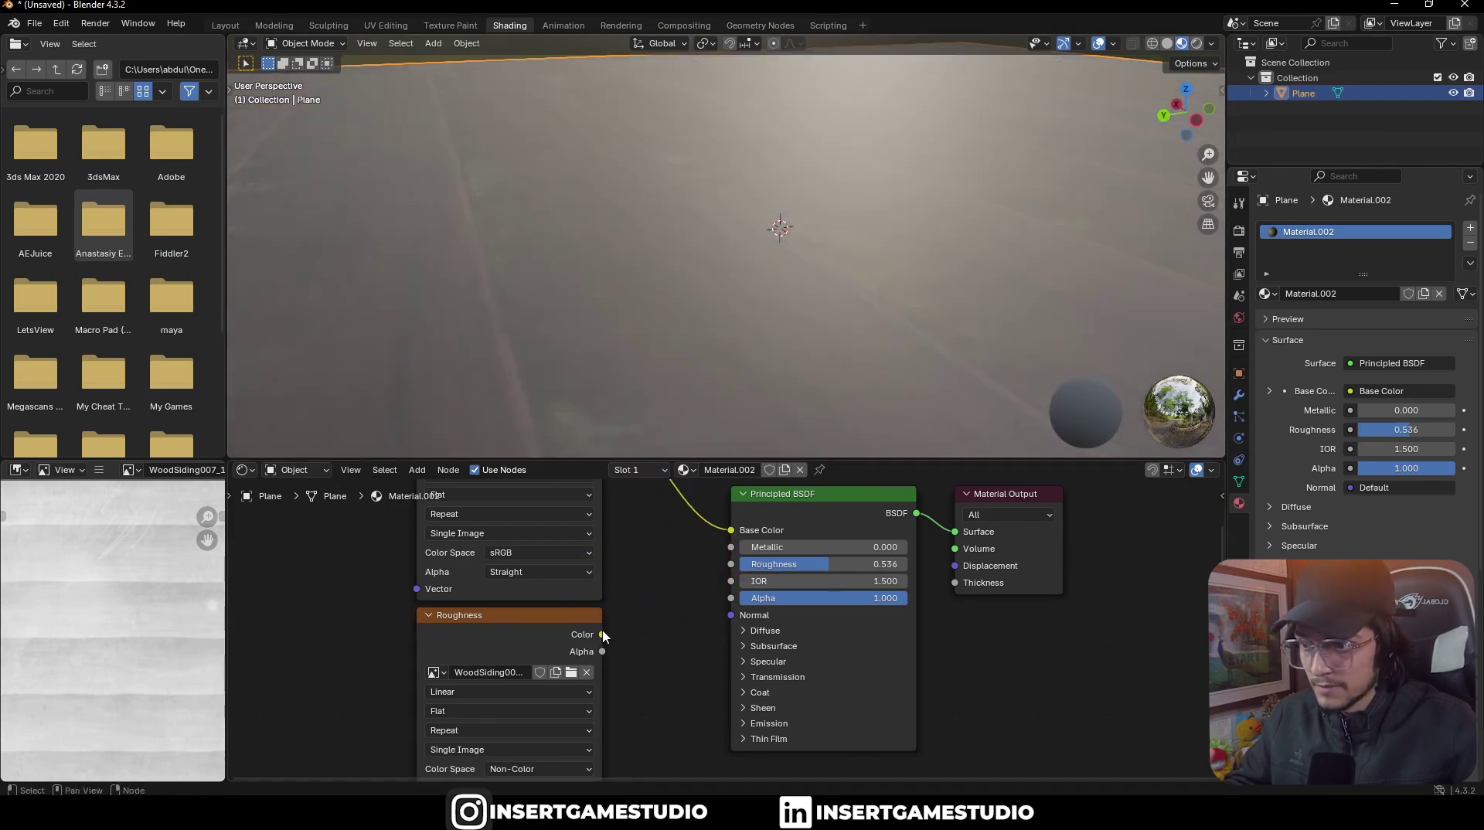
drag(602, 633, 730, 565)
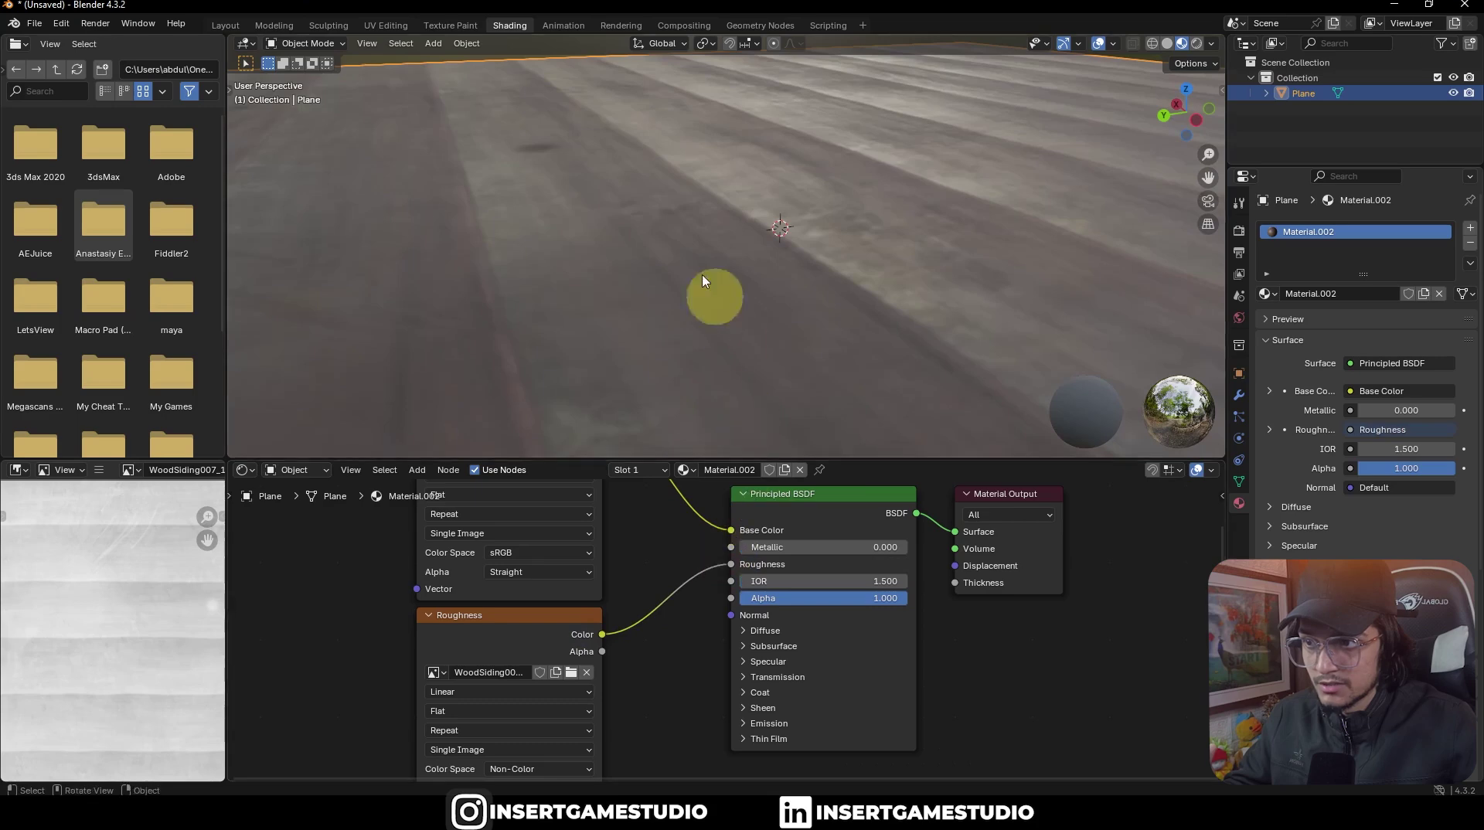
middle_drag(647, 212, 828, 206)
scroll(639, 199, up, 2)
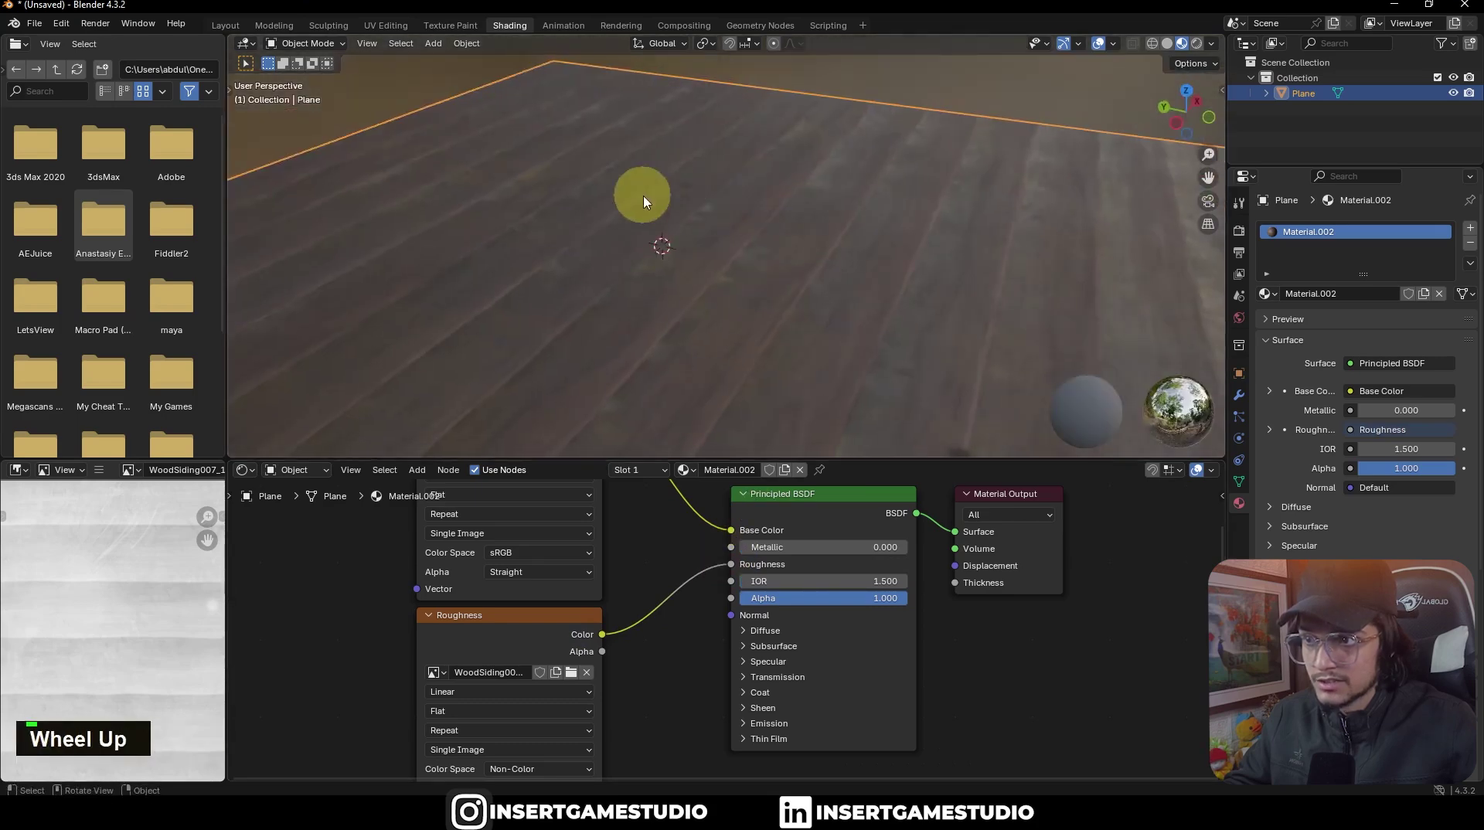
middle_drag(639, 198, 725, 208)
scroll(725, 213, up, 2)
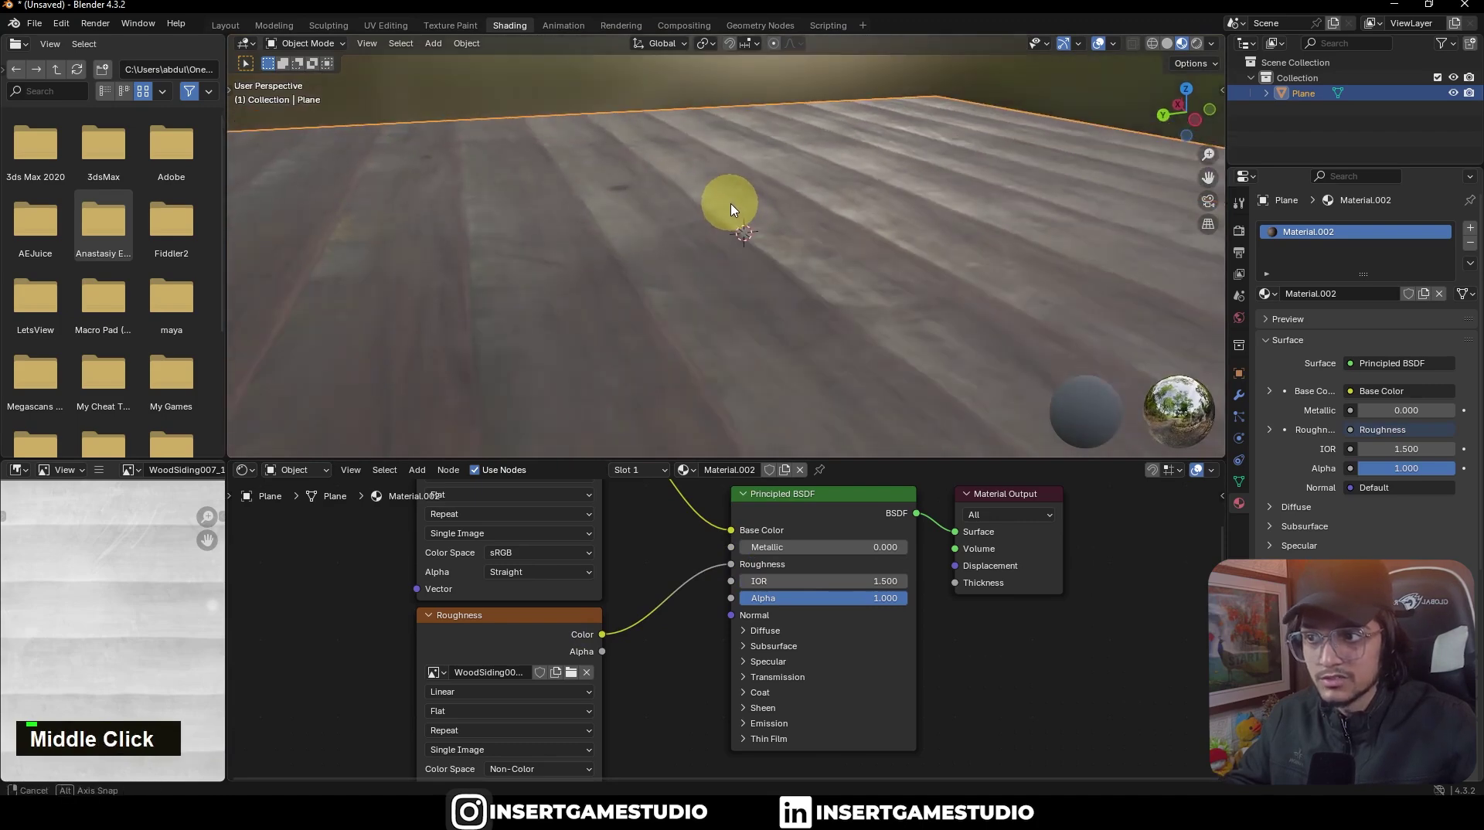
scroll(732, 208, up, 2)
Step: Connect the Normal Map node's normal output to the Principled BSDF's normal input
middle_drag(757, 772, 778, 749)
mouse_move(769, 748)
mouse_down()
mouse_move(722, 615)
mouse_move(731, 510)
mouse_up()
middle_drag(757, 321, 790, 415)
middle_drag(742, 695, 726, 582)
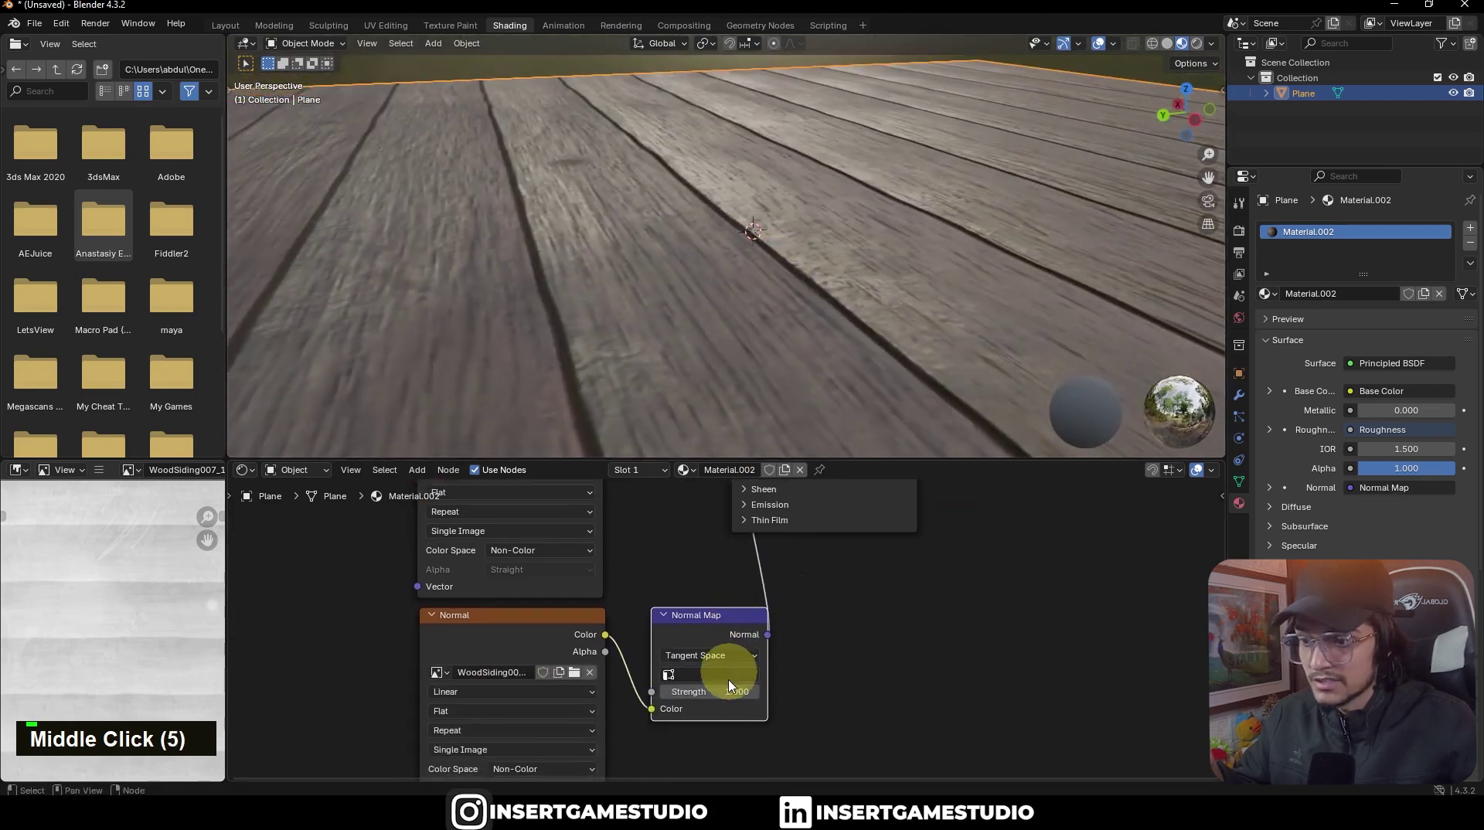
Step: Try adjusting the Normal Map node's strength and inspect the relief of the wood planks from several angles
mouse_move(709, 691)
mouse_down()
mouse_move(674, 692)
mouse_move(781, 692)
mouse_up()
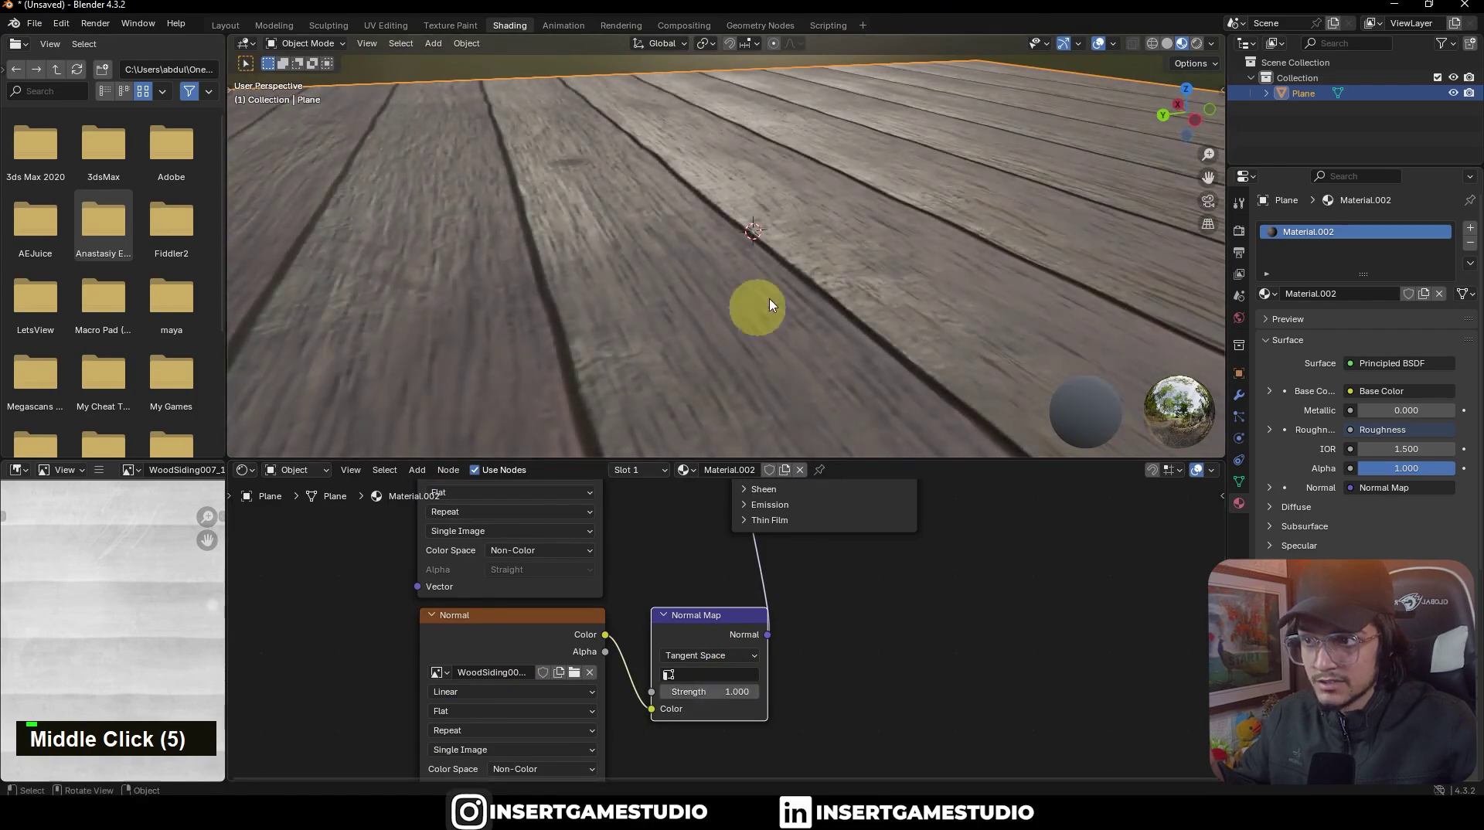
middle_drag(762, 304, 854, 249)
scroll(703, 278, down, 3)
middle_drag(703, 278, 698, 284)
scroll(845, 309, up, 4)
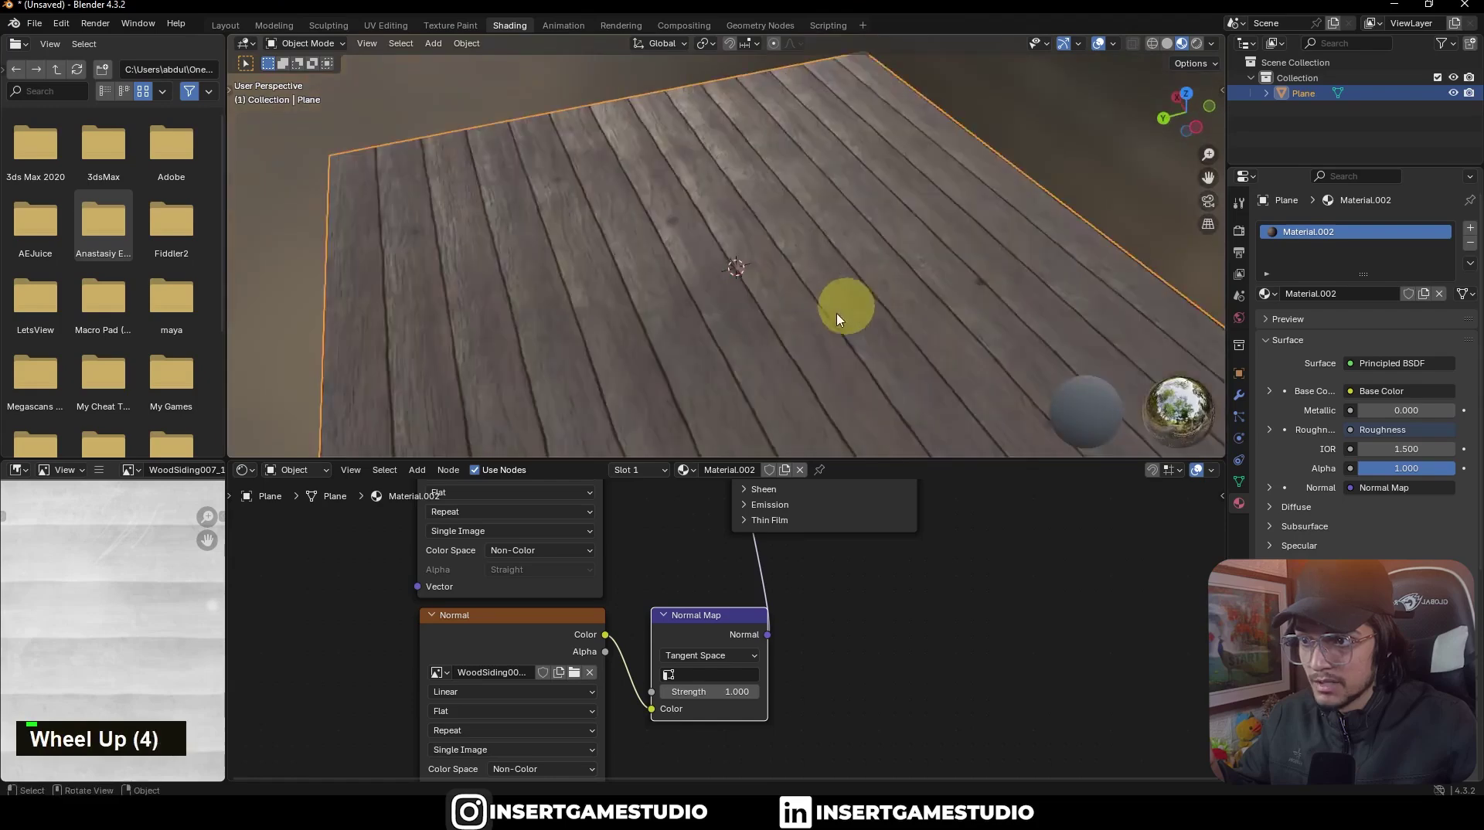
middle_drag(844, 309, 848, 278)
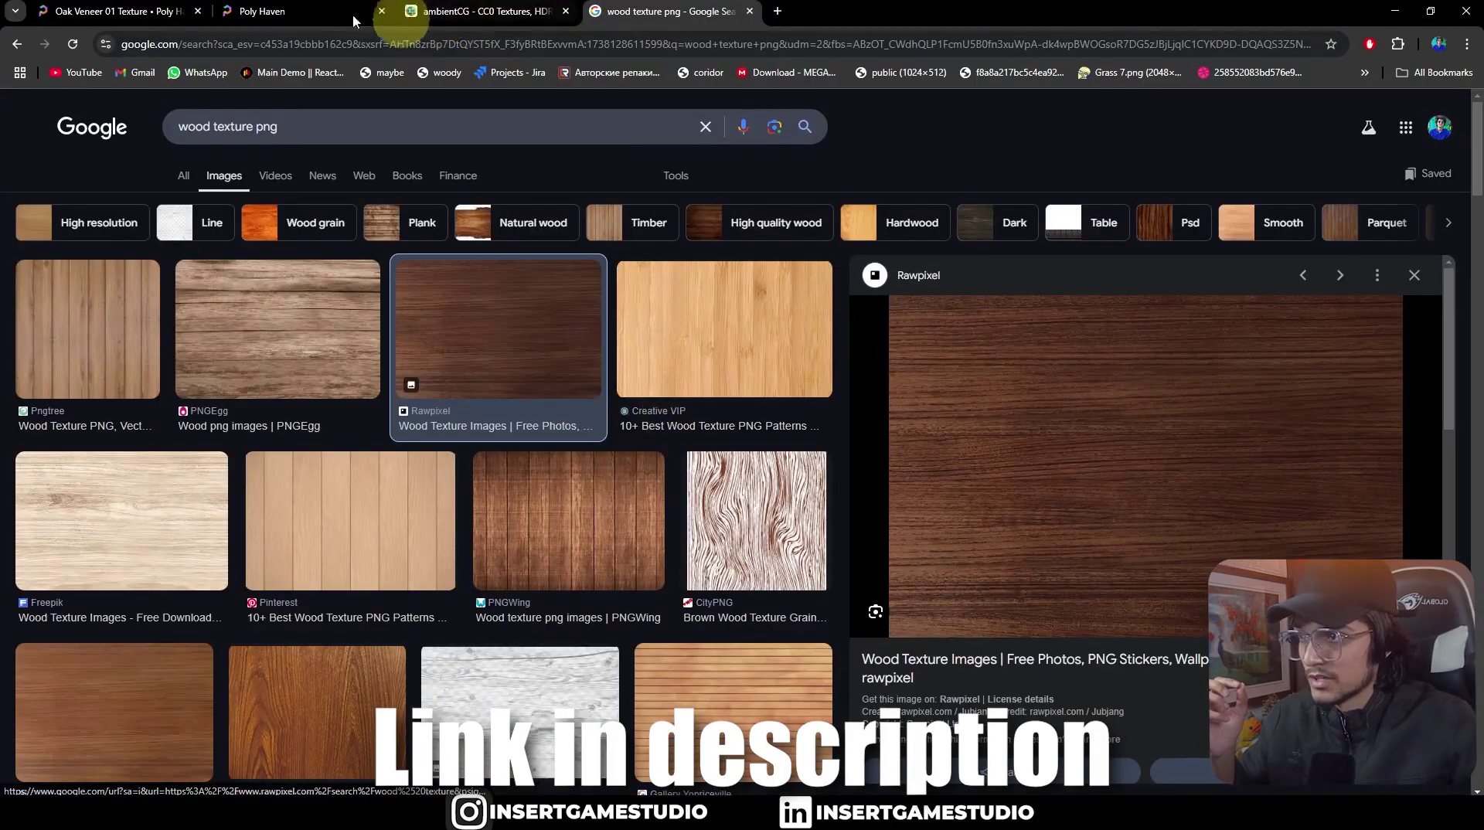
Step: Switch to the Poly Haven site in the browser, open its texture library and browse the available materials
click(263, 12)
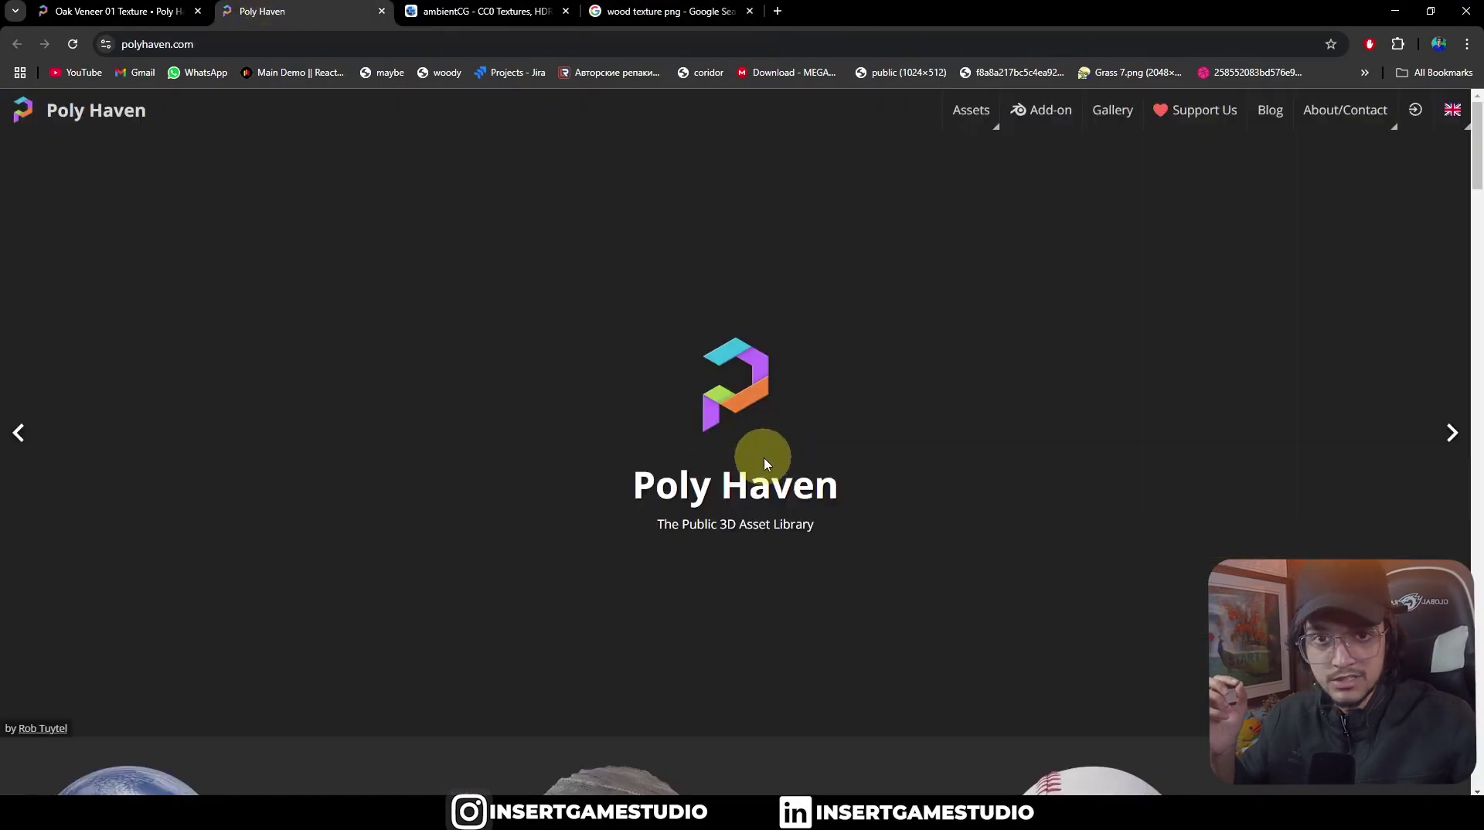
scroll(765, 464, down, 8)
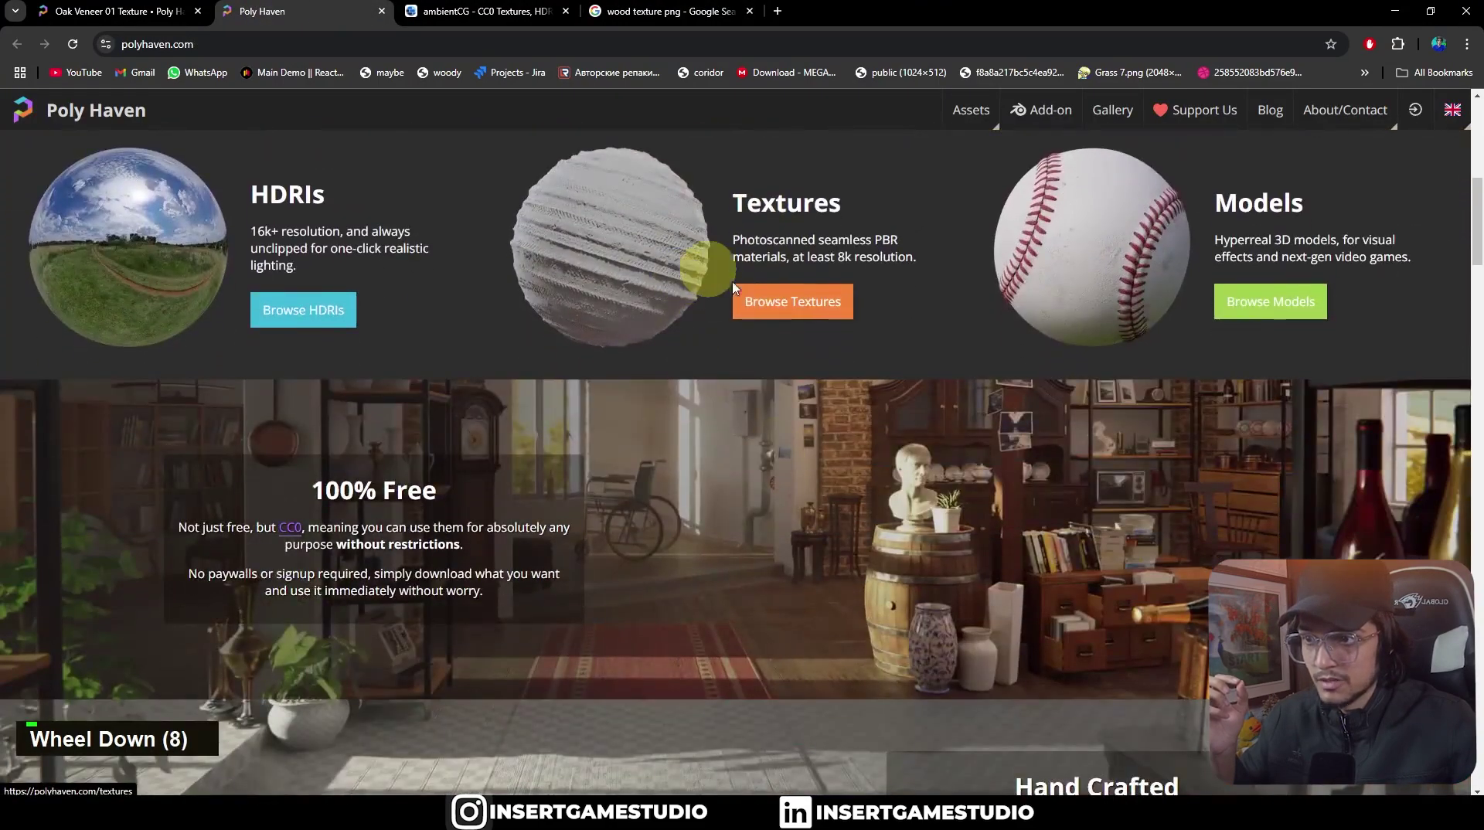
click(768, 306)
scroll(1313, 467, down, 2)
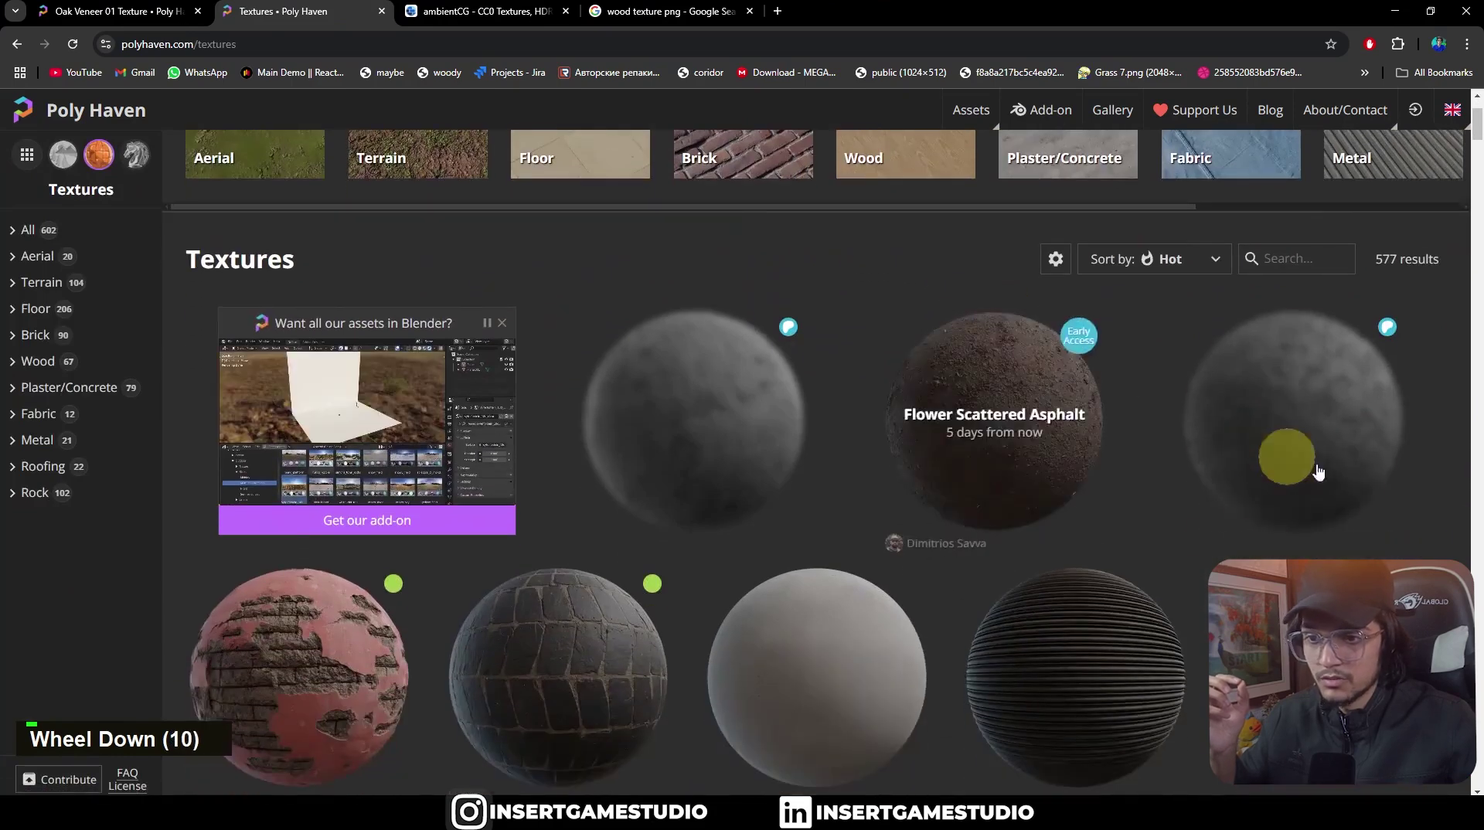
scroll(871, 479, down, 6)
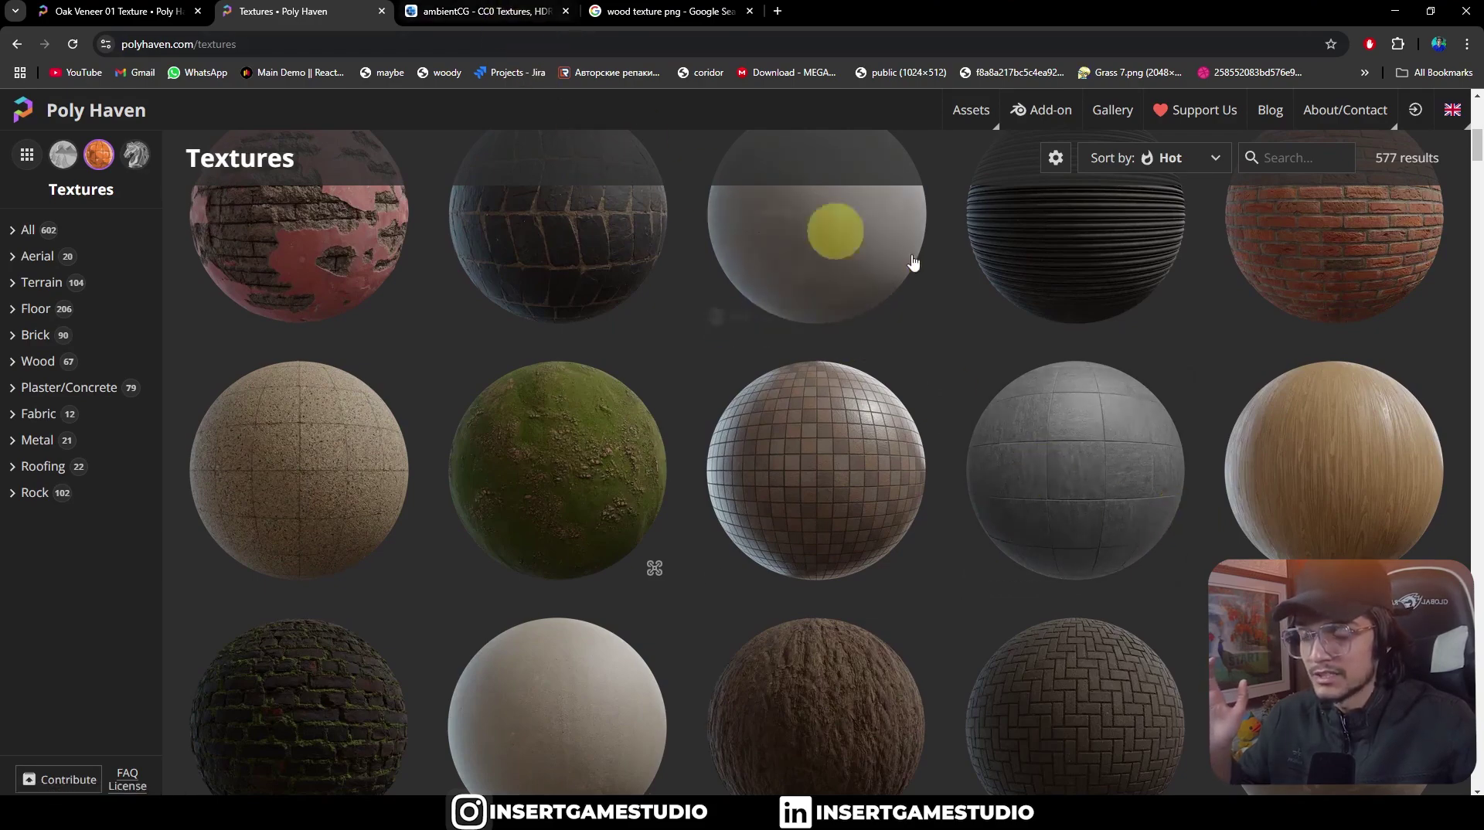
Step: Switch to the ambientCG site, open its materials library and browse the available textures
click(495, 14)
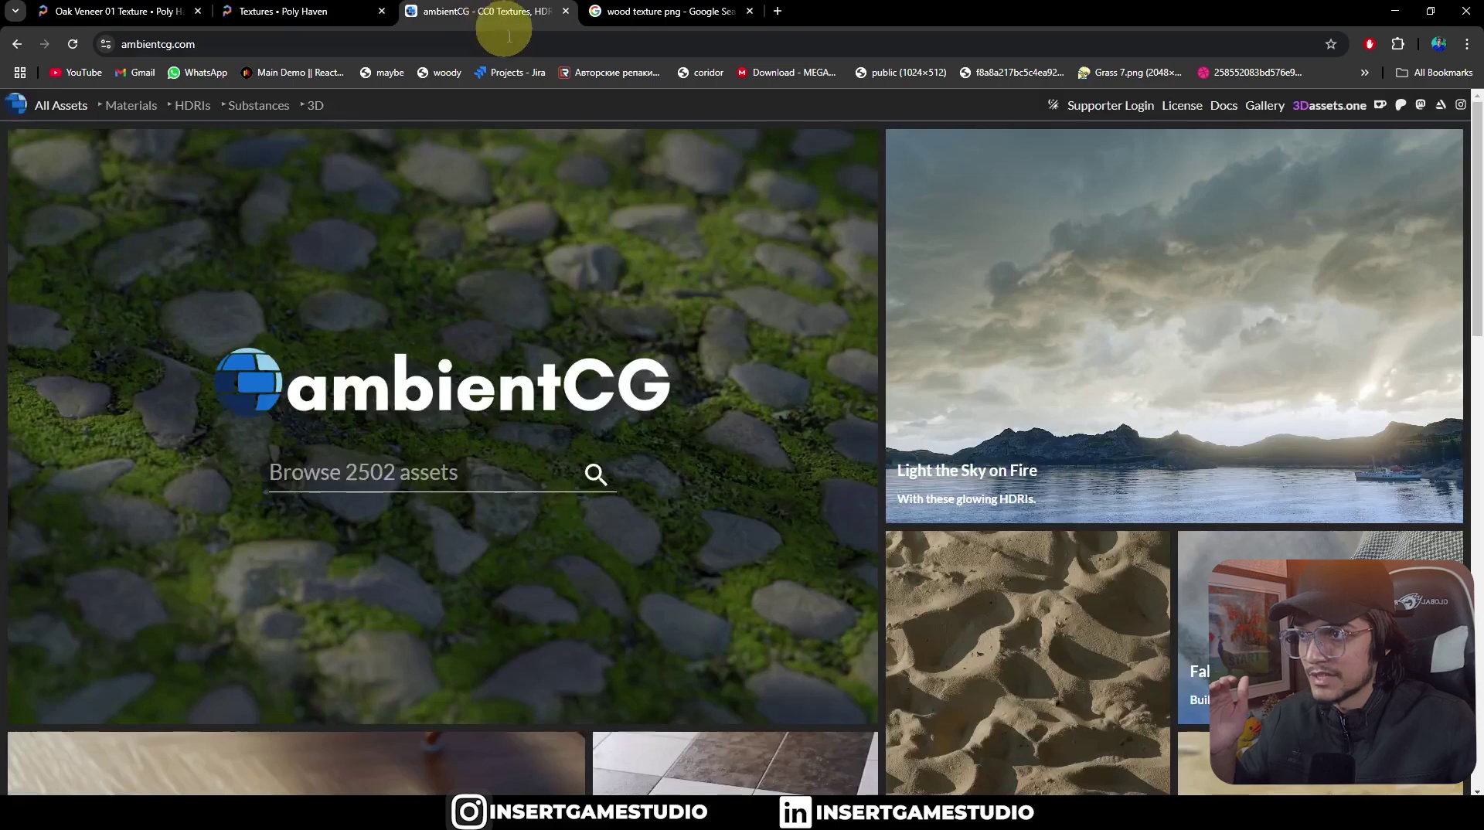
scroll(588, 278, up, 5)
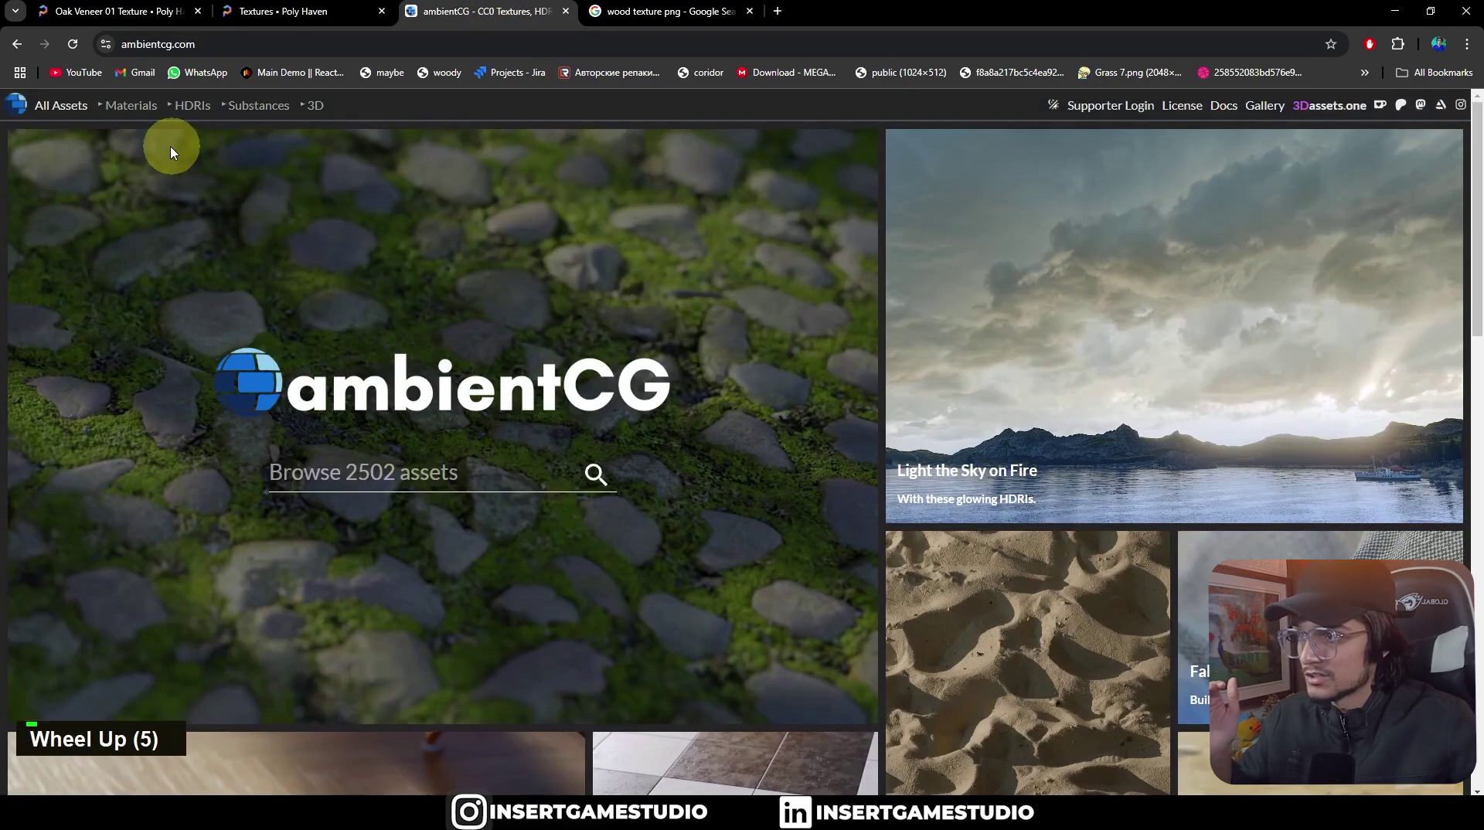
click(143, 114)
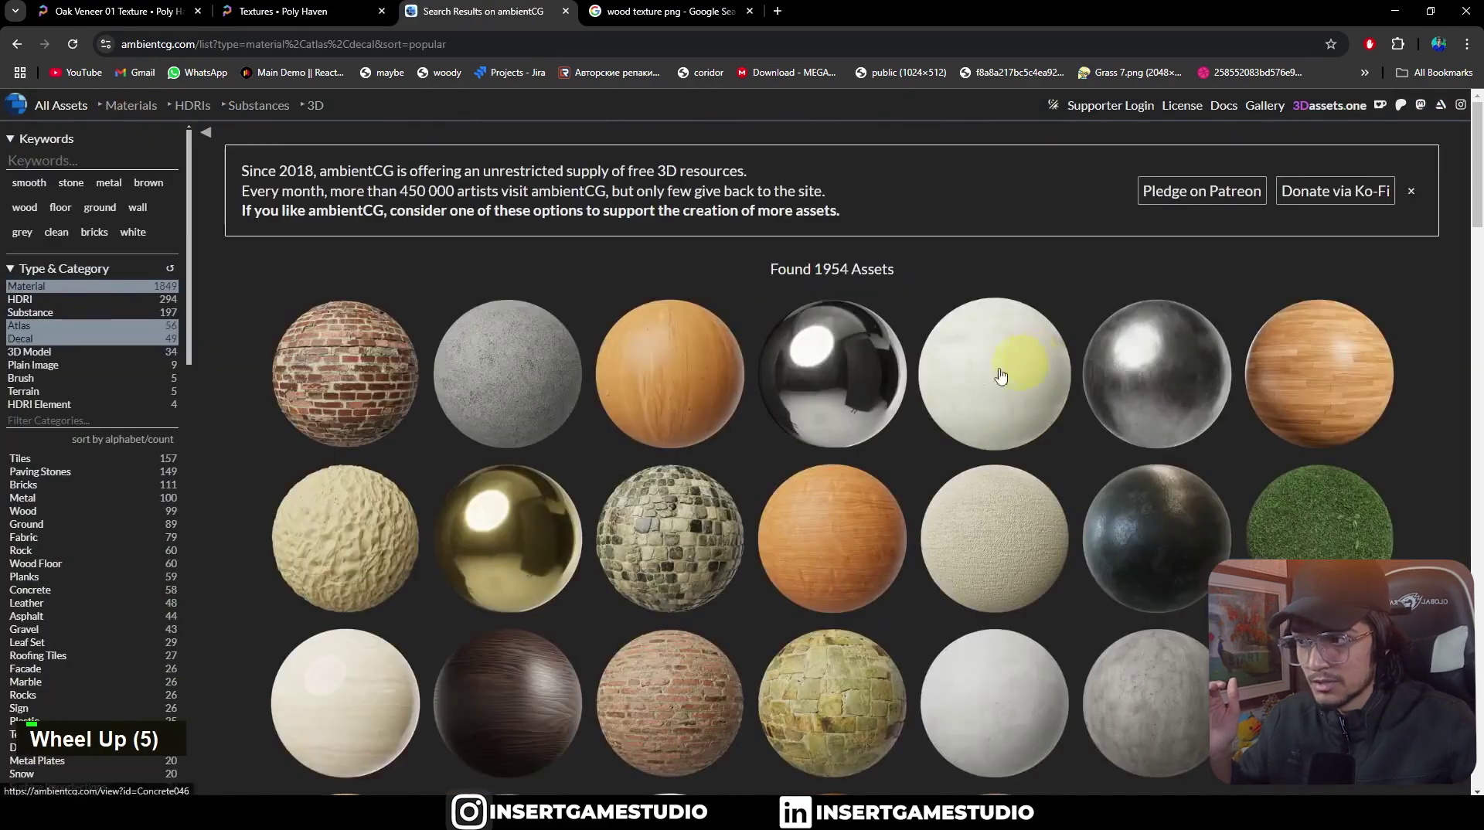
scroll(897, 387, down, 5)
scroll(912, 384, down, 5)
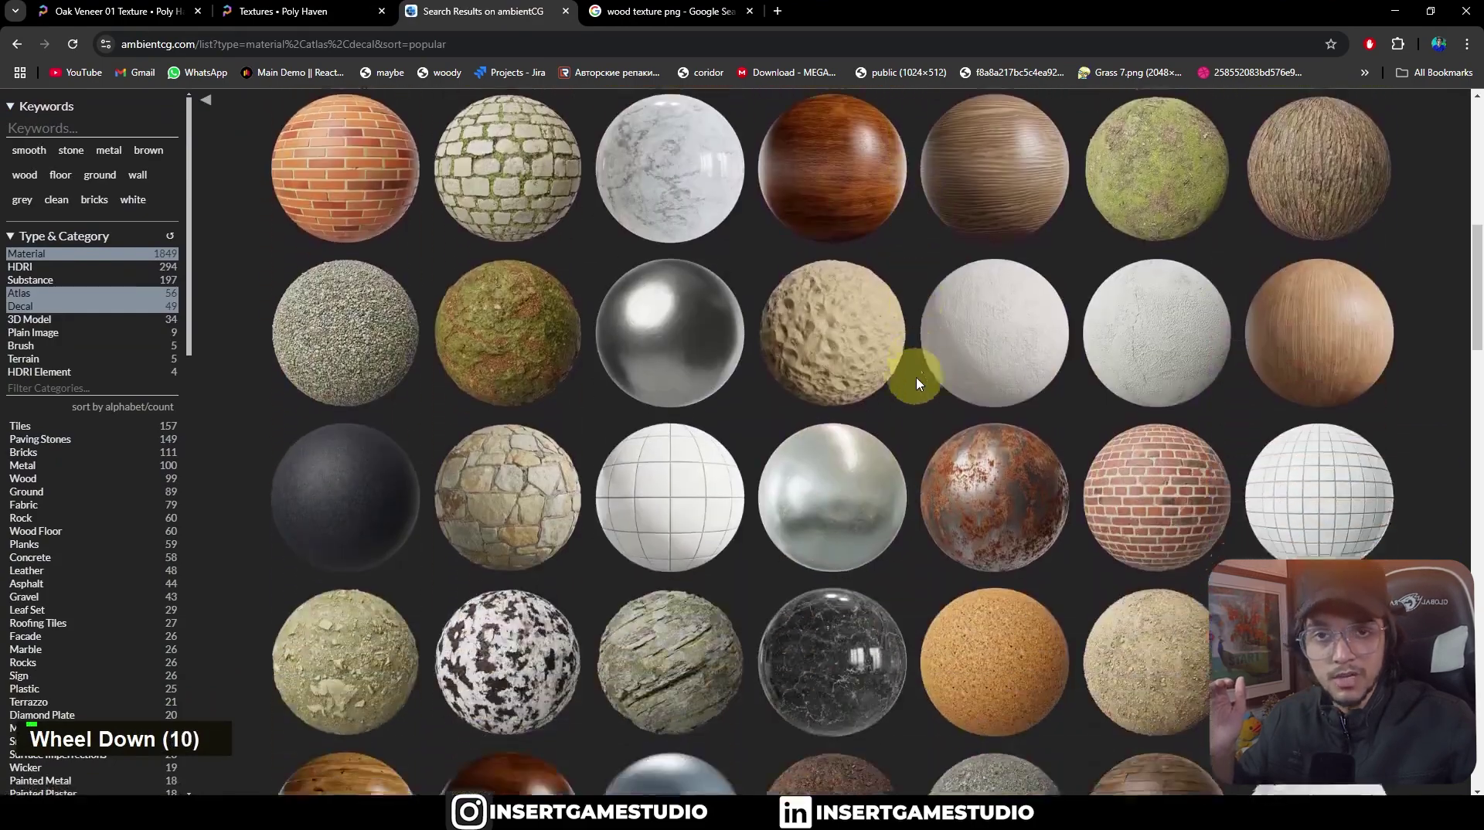
scroll(918, 344, down, 2)
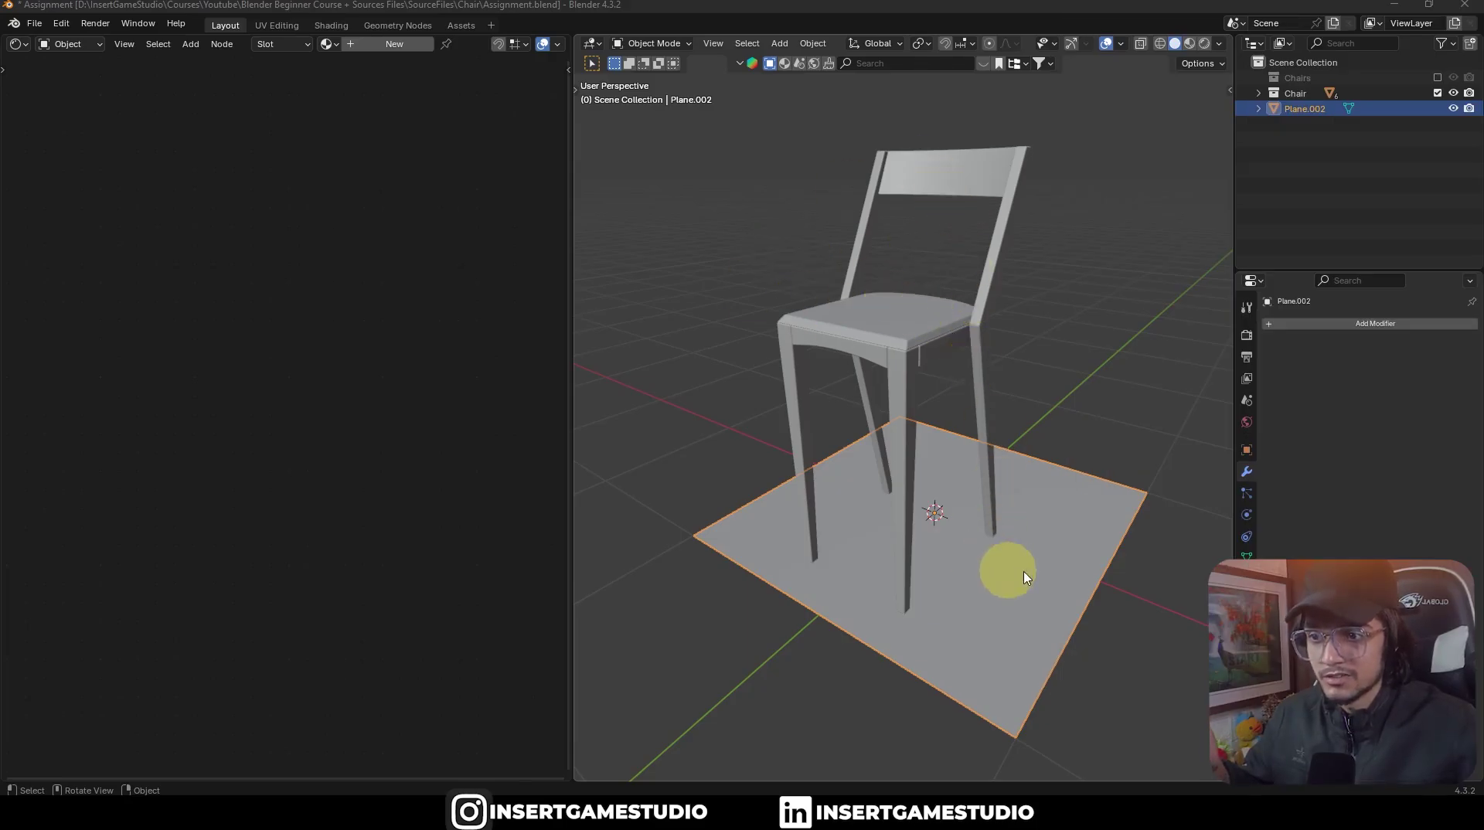
Step: Select the chair's seat and create a new material for it
middle_drag(997, 558, 980, 512)
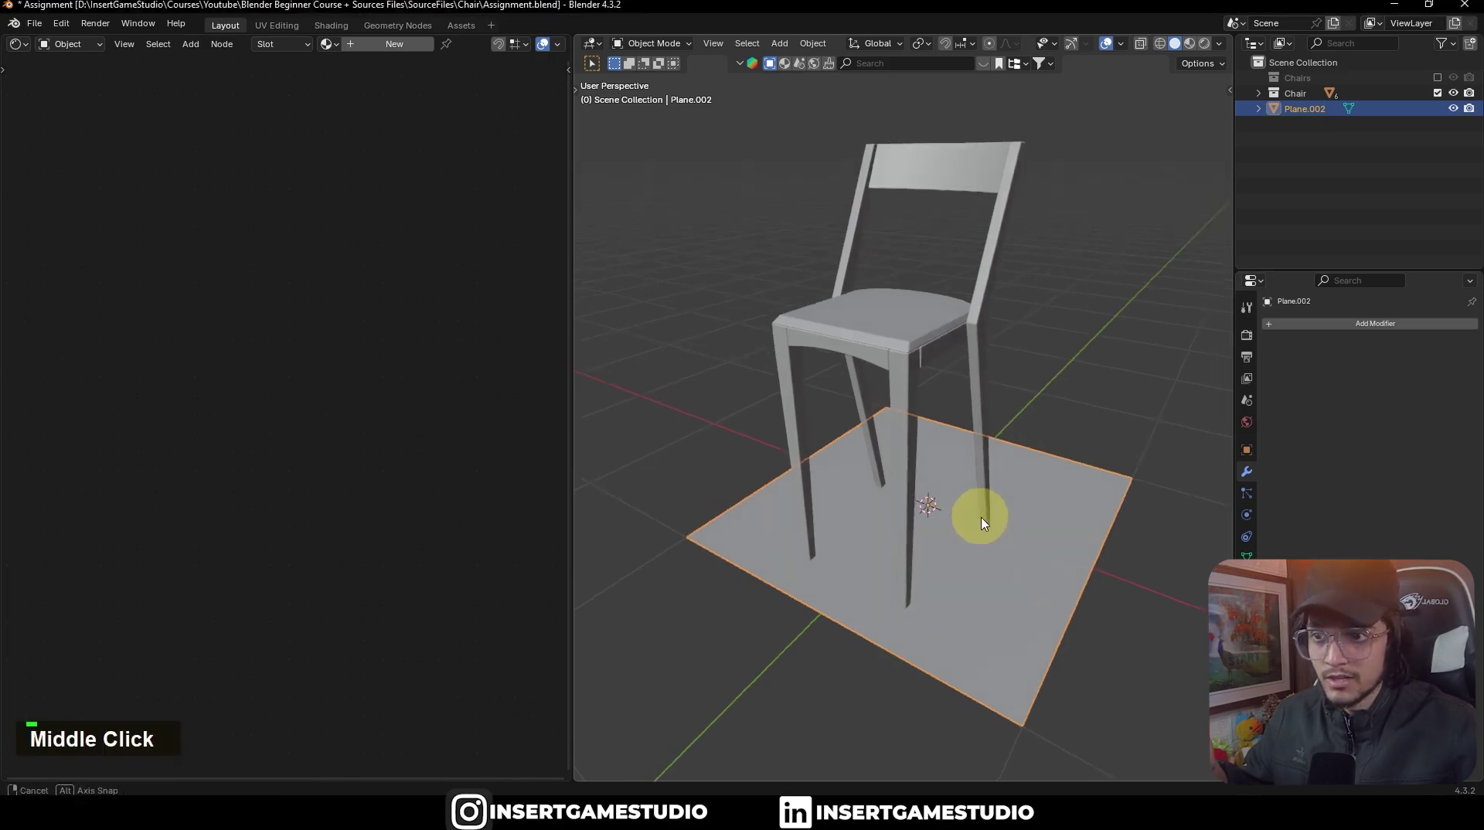
click(958, 176)
double_click(907, 319)
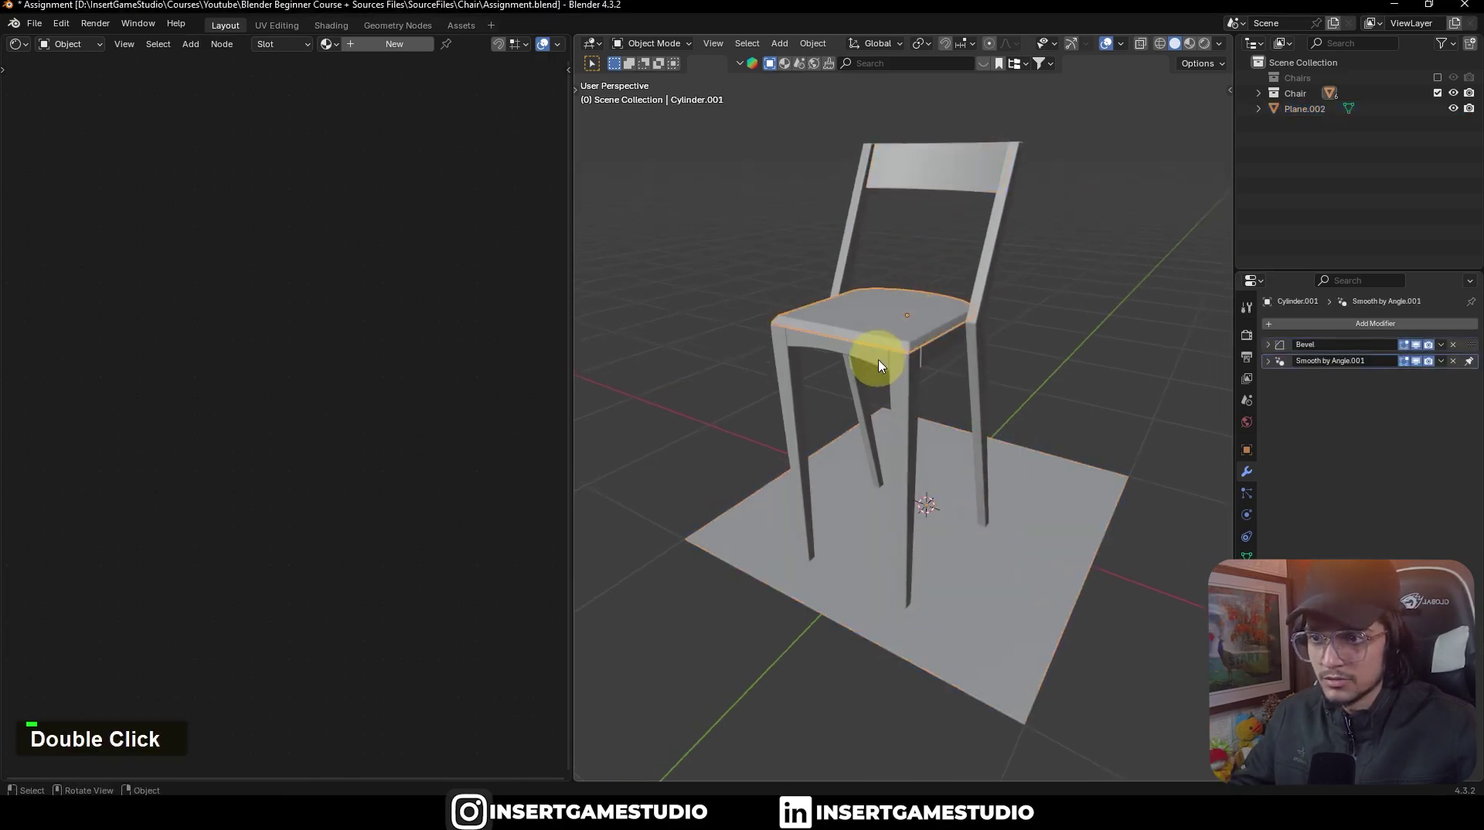
double_click(887, 309)
click(394, 44)
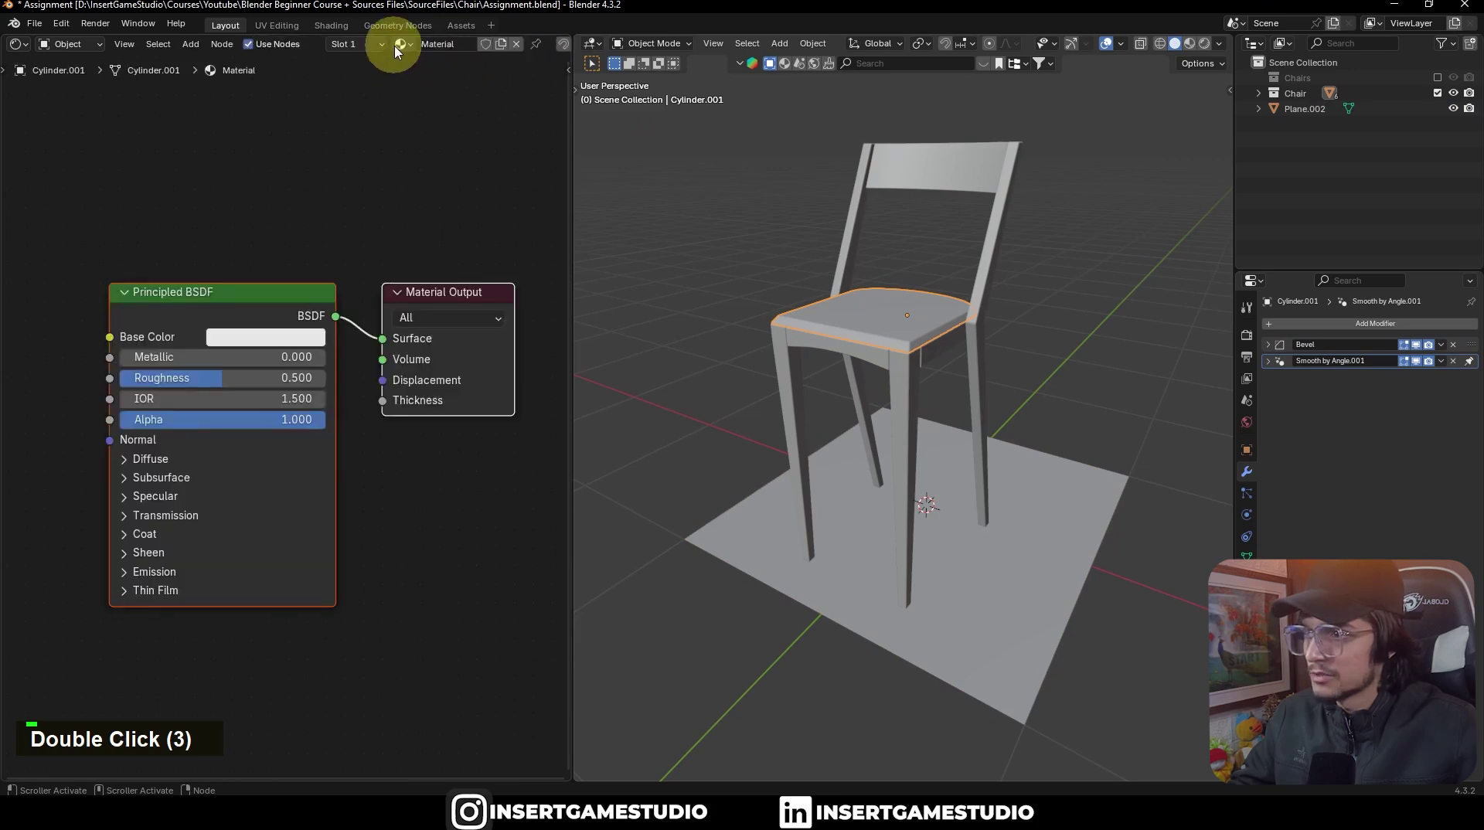
Step: Rename the seat's material as wood oak
double_click(432, 44)
text(wood oak)
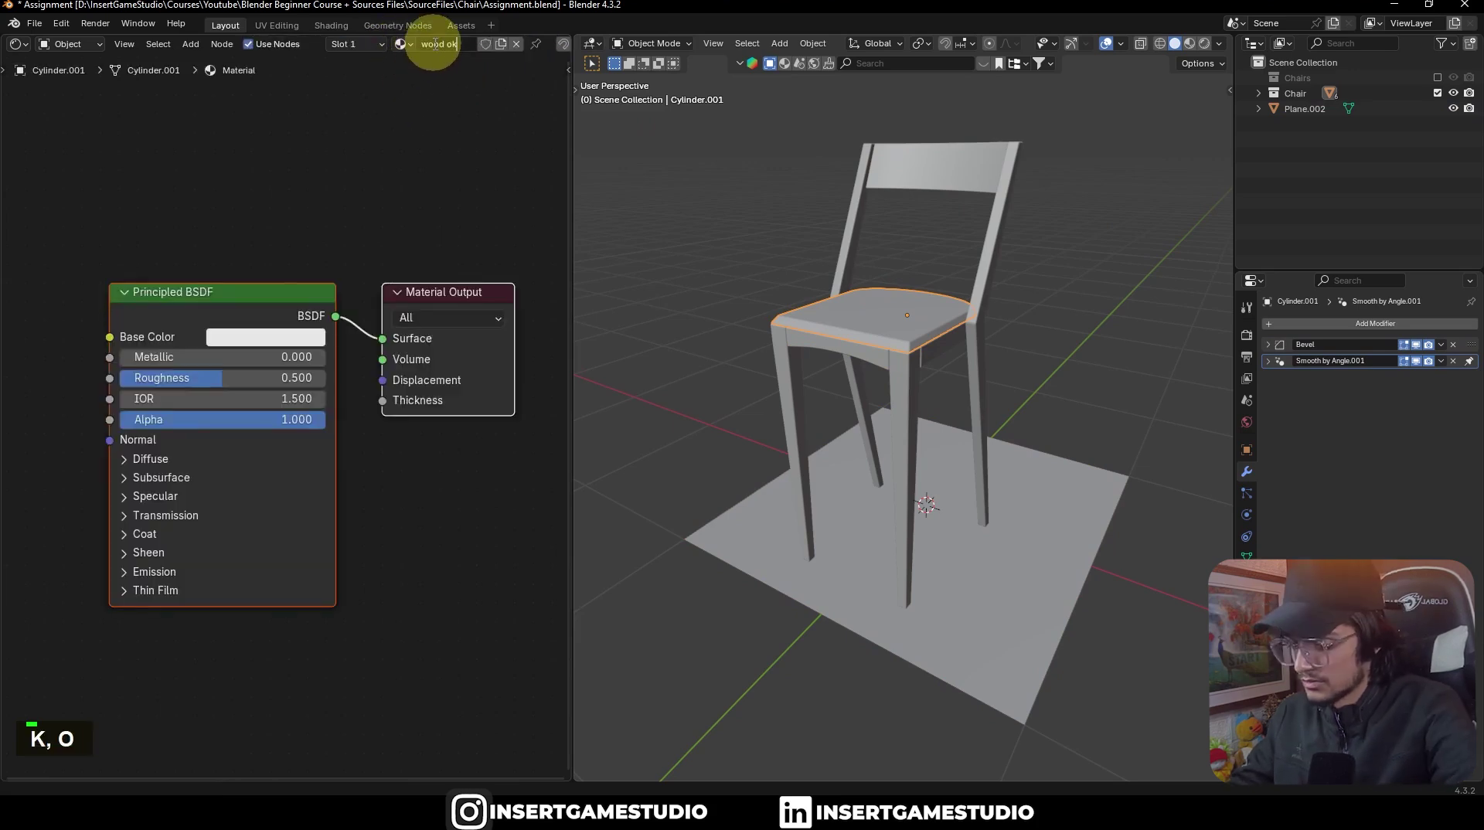
key(BackSpace)
text(d oak)
key(Return)
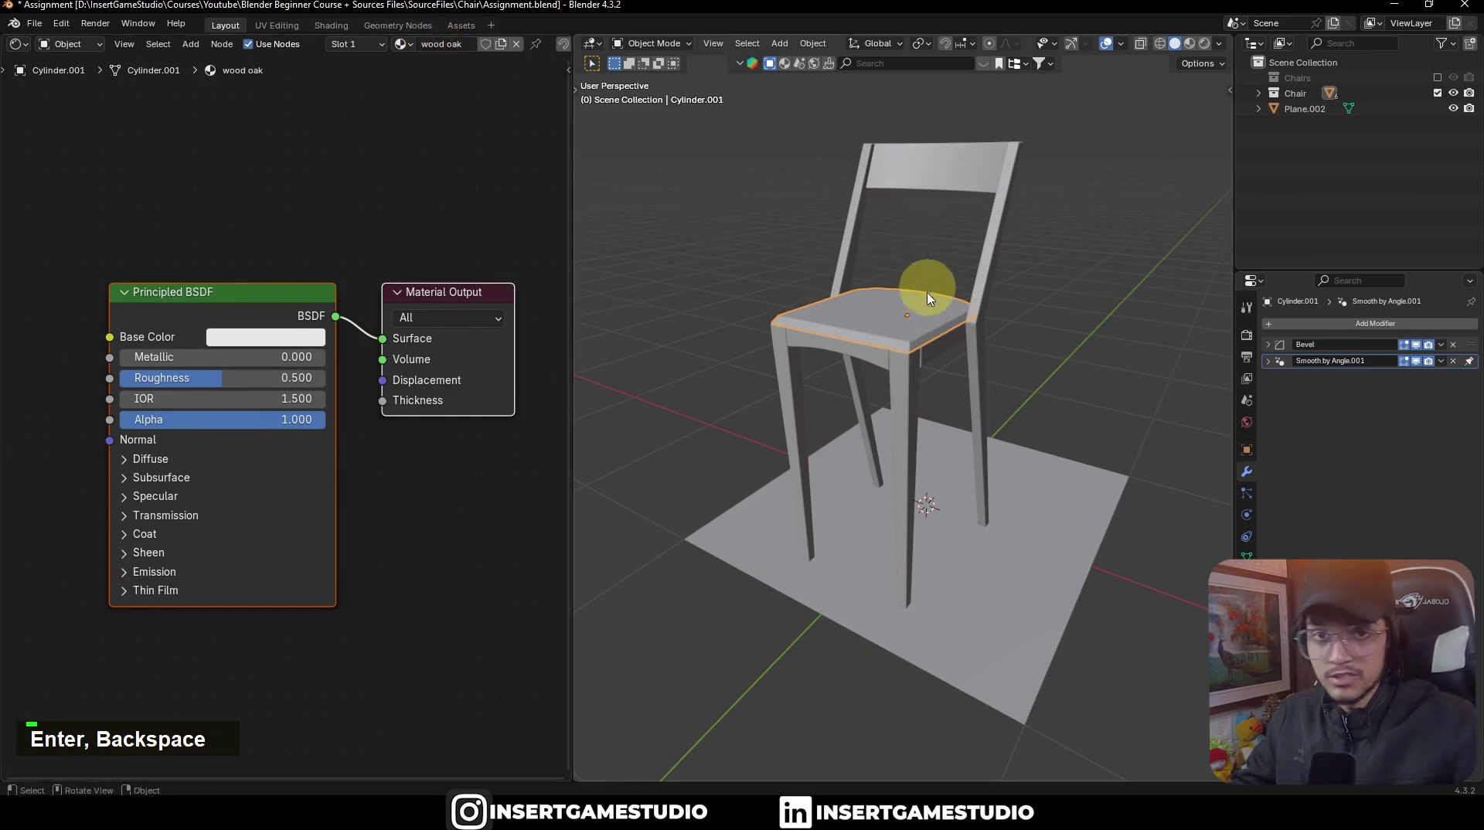
Step: Switch to the browser to view Poly Haven's Oak Veneer 01 texture page, and return to Blender
click(451, 812)
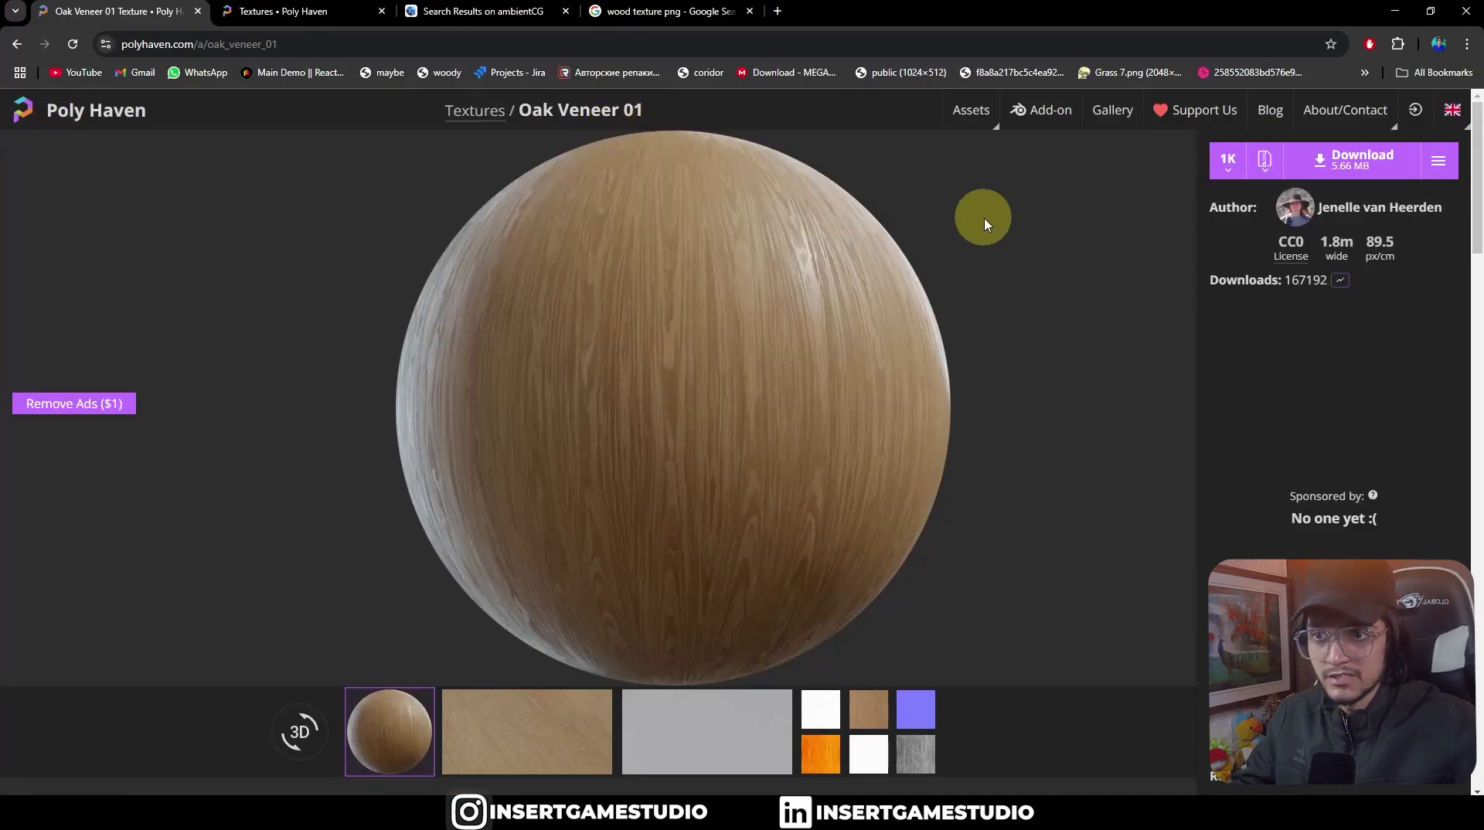
click(1387, 21)
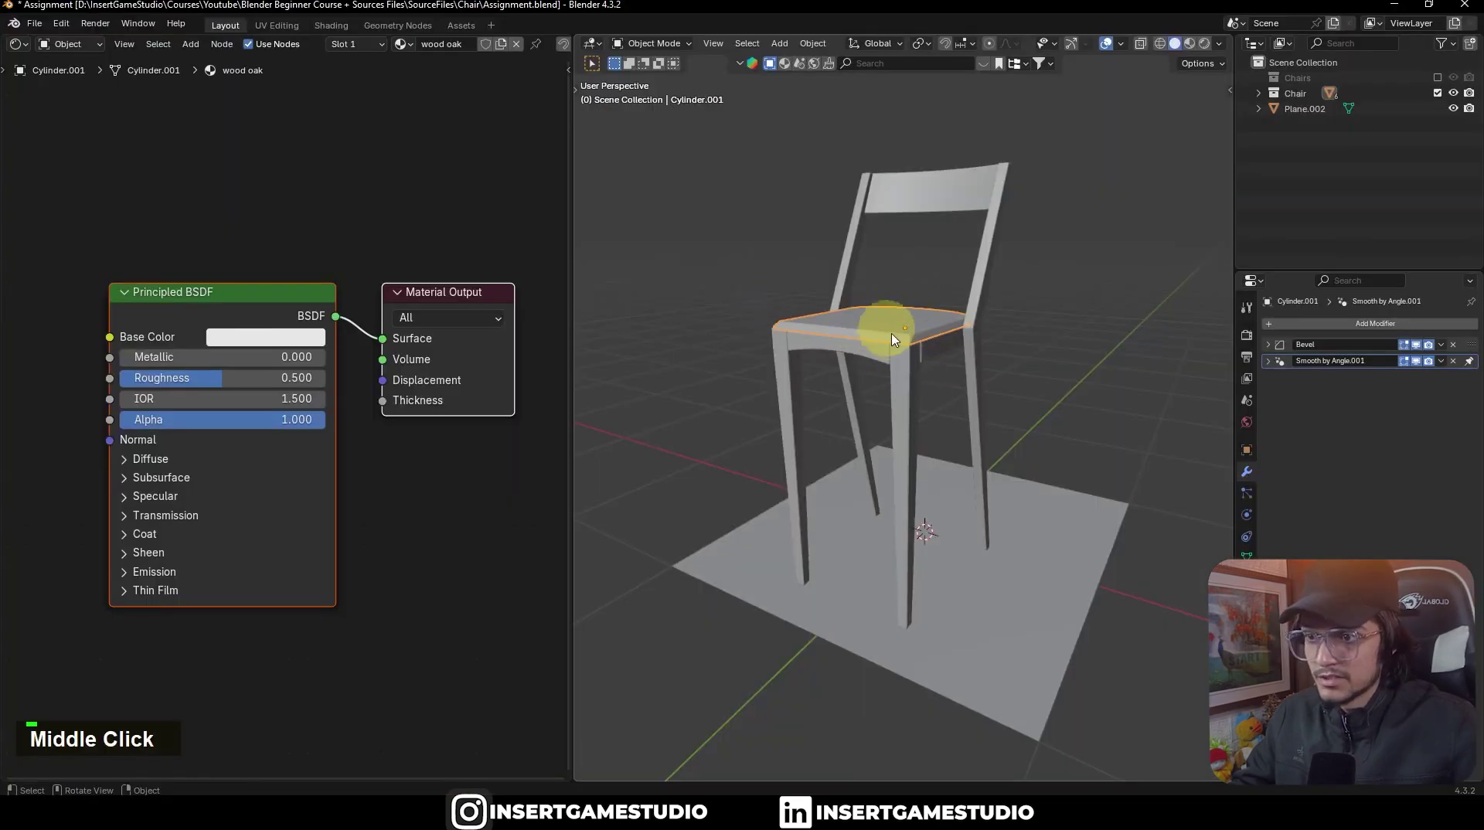
Step: Switch the viewport to material preview shading and try pale pinkish base colors on the seat's material
scroll(891, 331, up, 2)
middle_drag(894, 331, 889, 313)
click(265, 337)
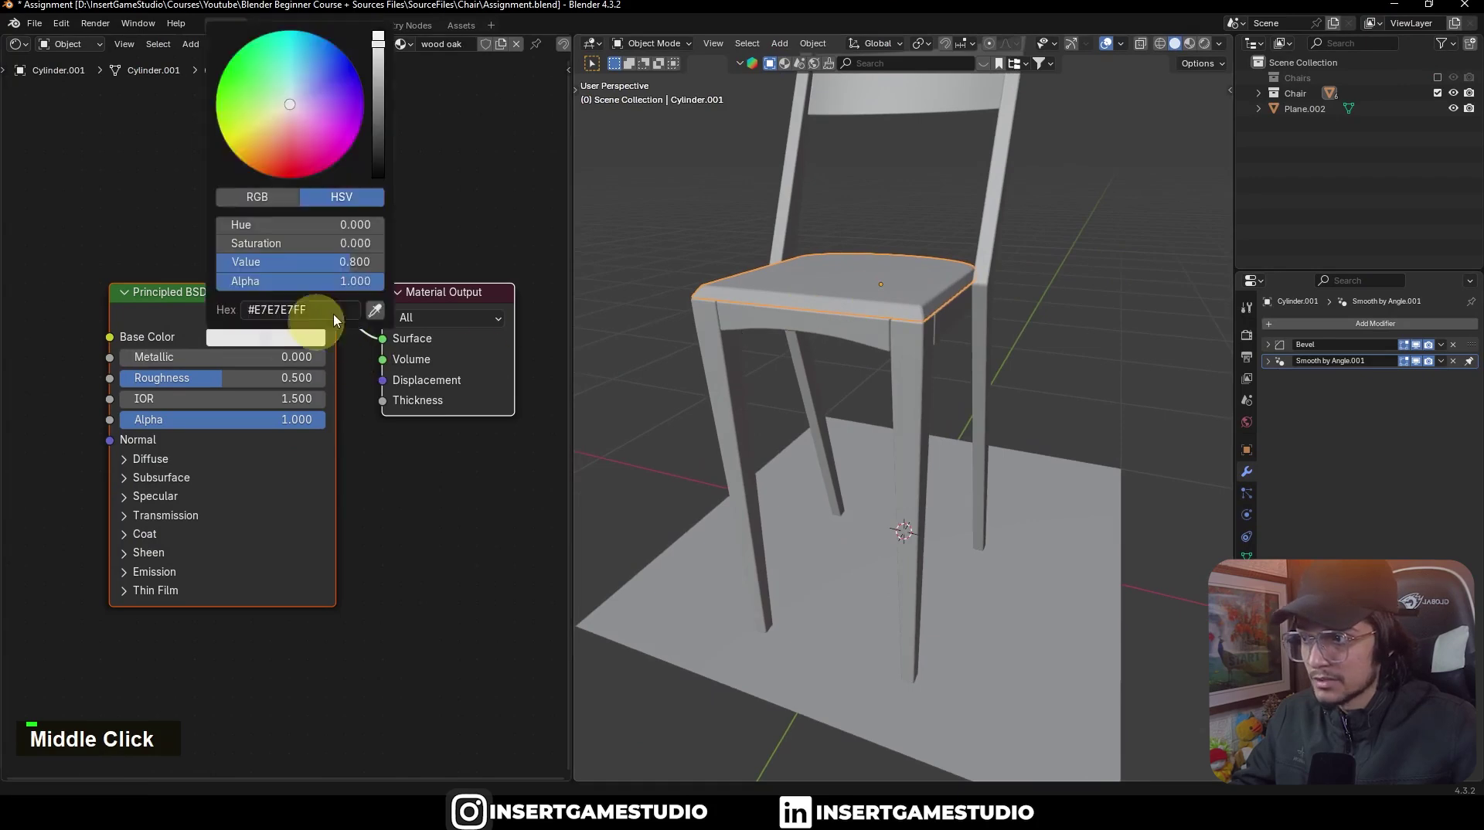
mouse_move(290, 104)
mouse_down()
mouse_move(288, 132)
mouse_move(292, 115)
mouse_up()
middle_drag(962, 267, 956, 249)
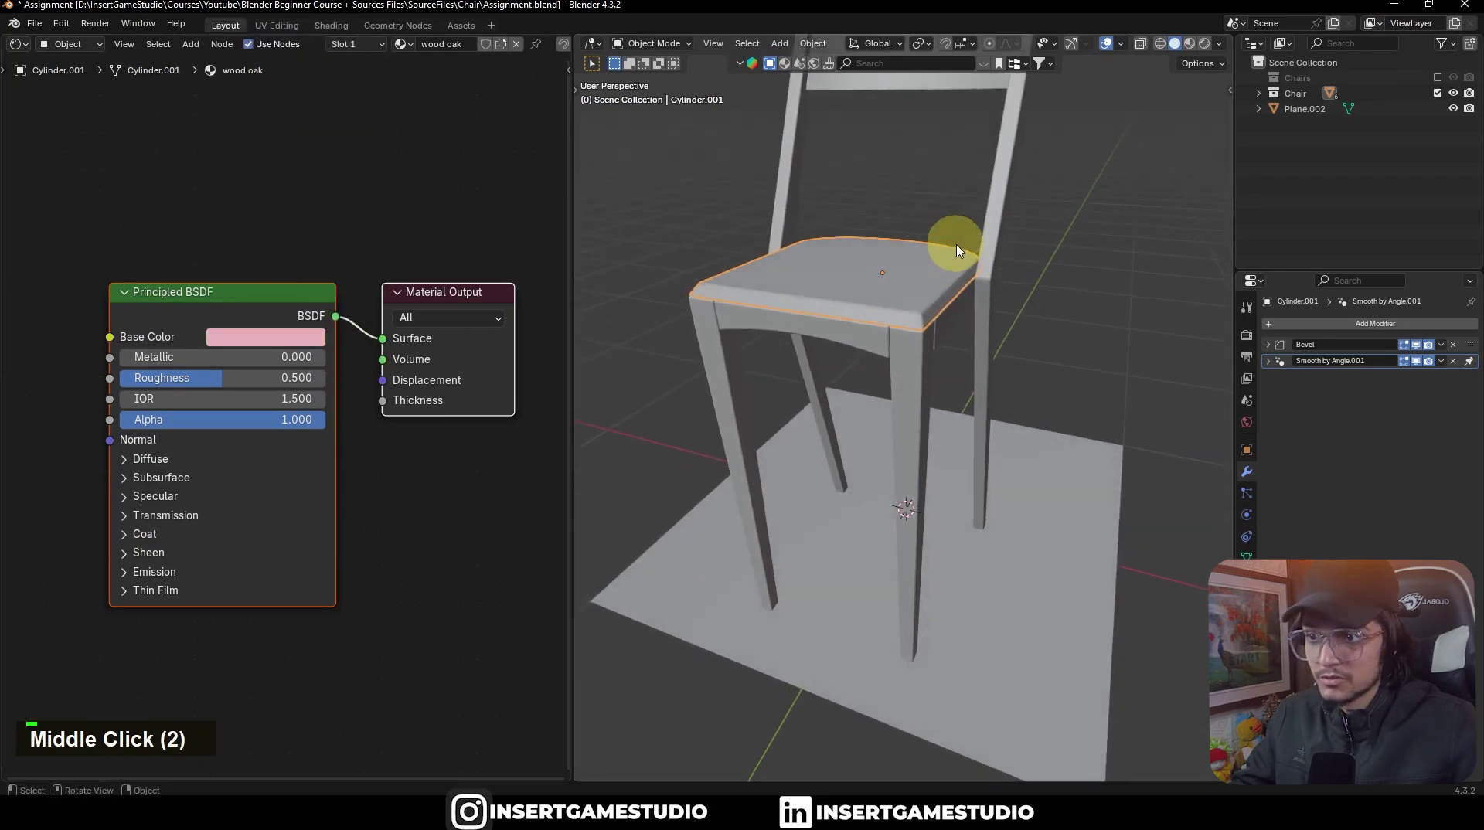
key(z)
click(961, 302)
mouse_move(960, 302)
shift+middle_down()
mouse_move(943, 340)
mouse_move(841, 391)
shift+middle_up()
click(265, 337)
mouse_move(295, 135)
mouse_down()
mouse_move(298, 166)
mouse_move(333, 114)
mouse_move(286, 114)
mouse_up()
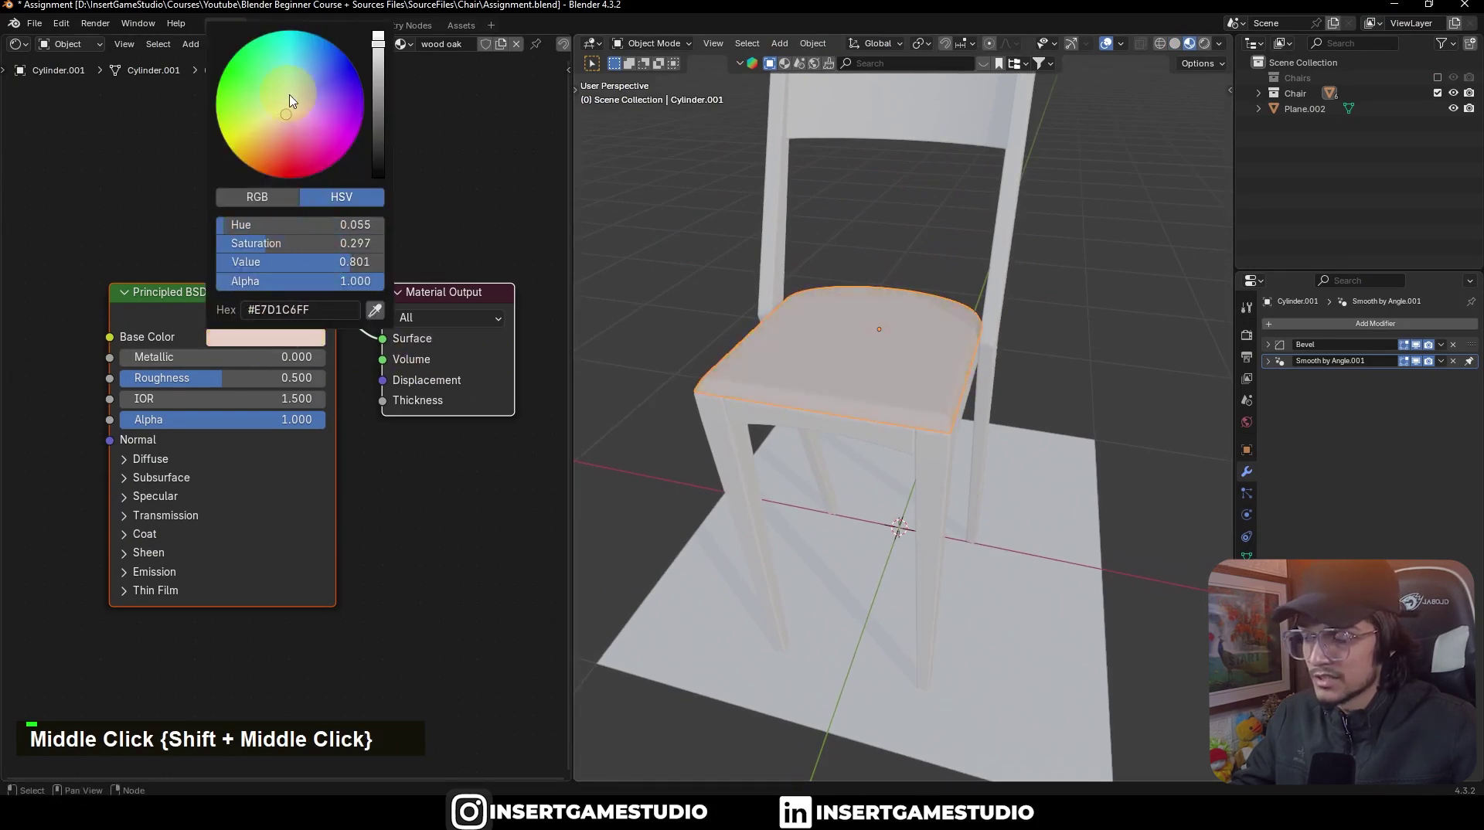
Step: Widen the shader editor area to make room for more nodes beside the Principled BSDF
scroll(287, 300, down, 3)
middle_drag(299, 259, 378, 241)
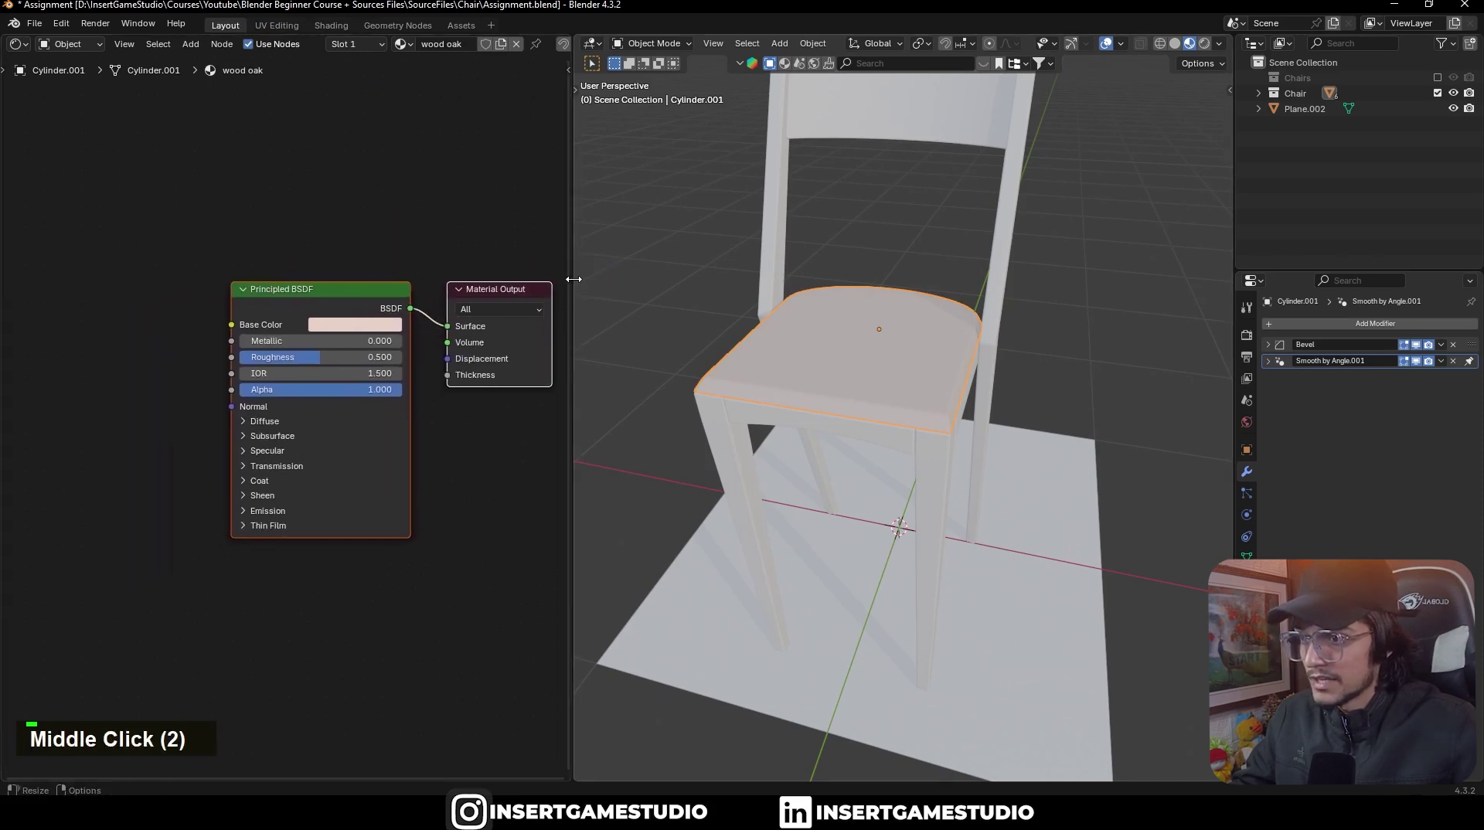
drag(573, 279, 708, 279)
middle_drag(484, 277, 496, 225)
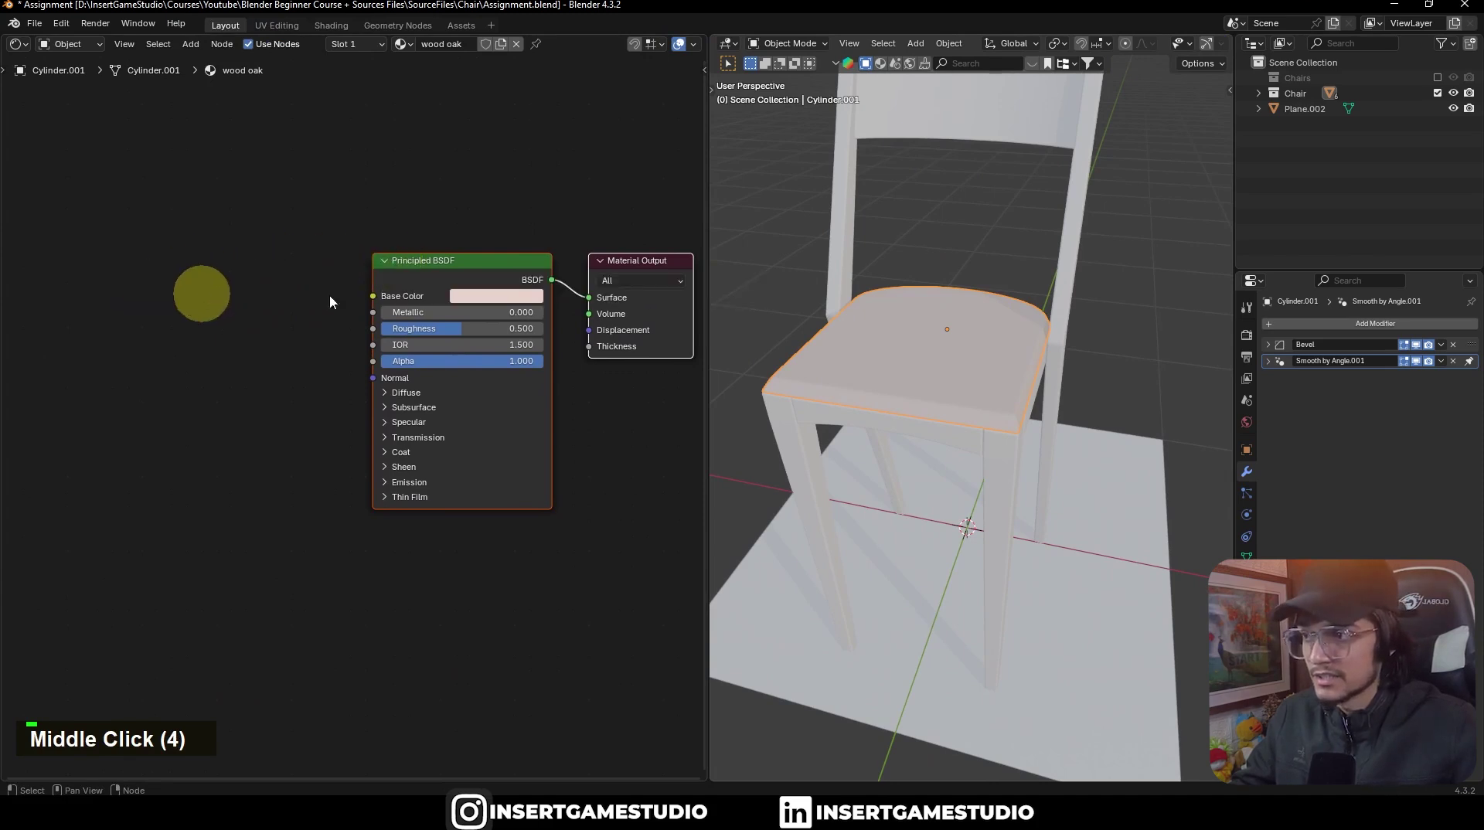
key(shift+a)
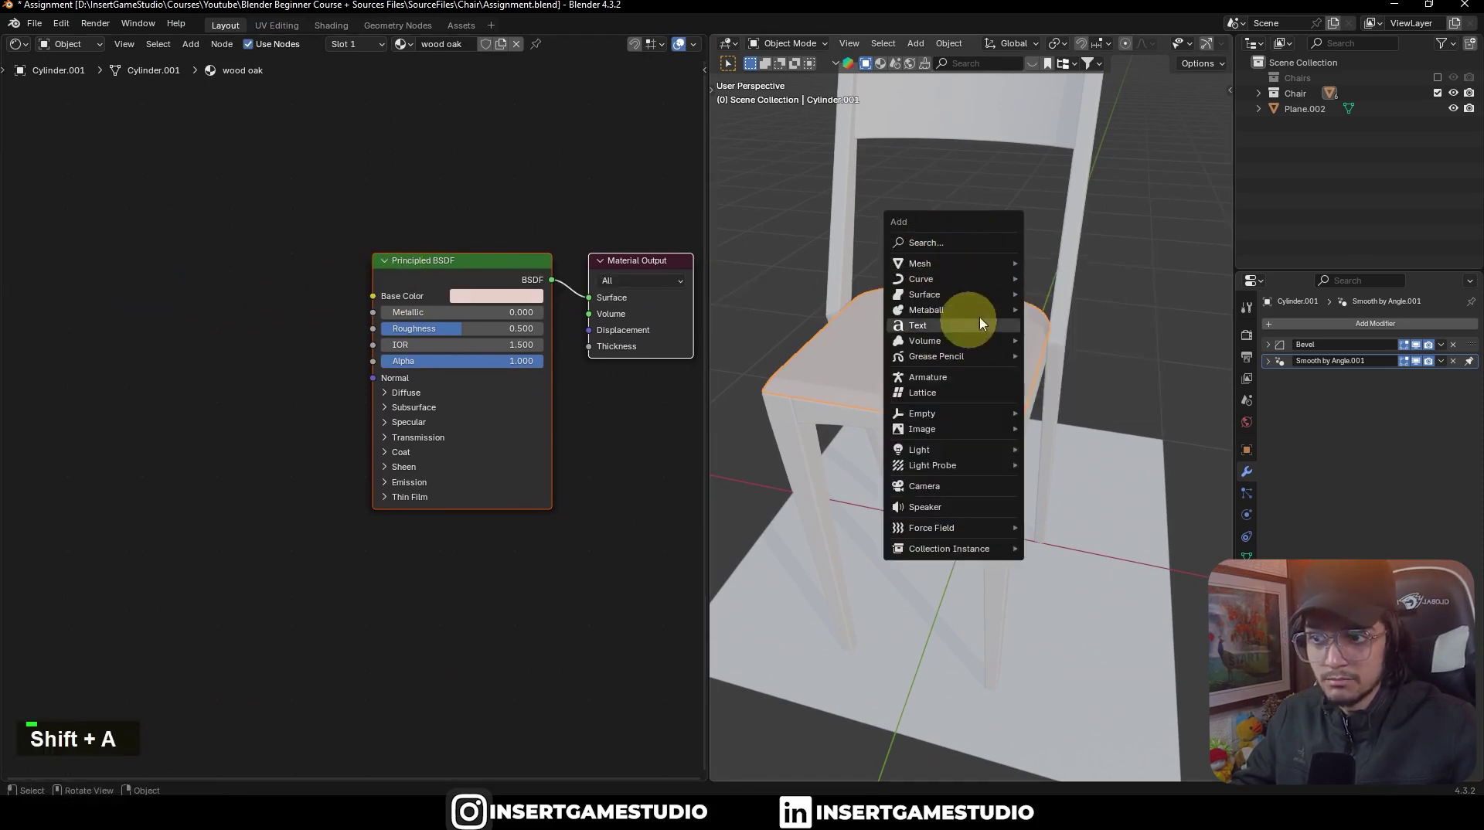
key(shift+a)
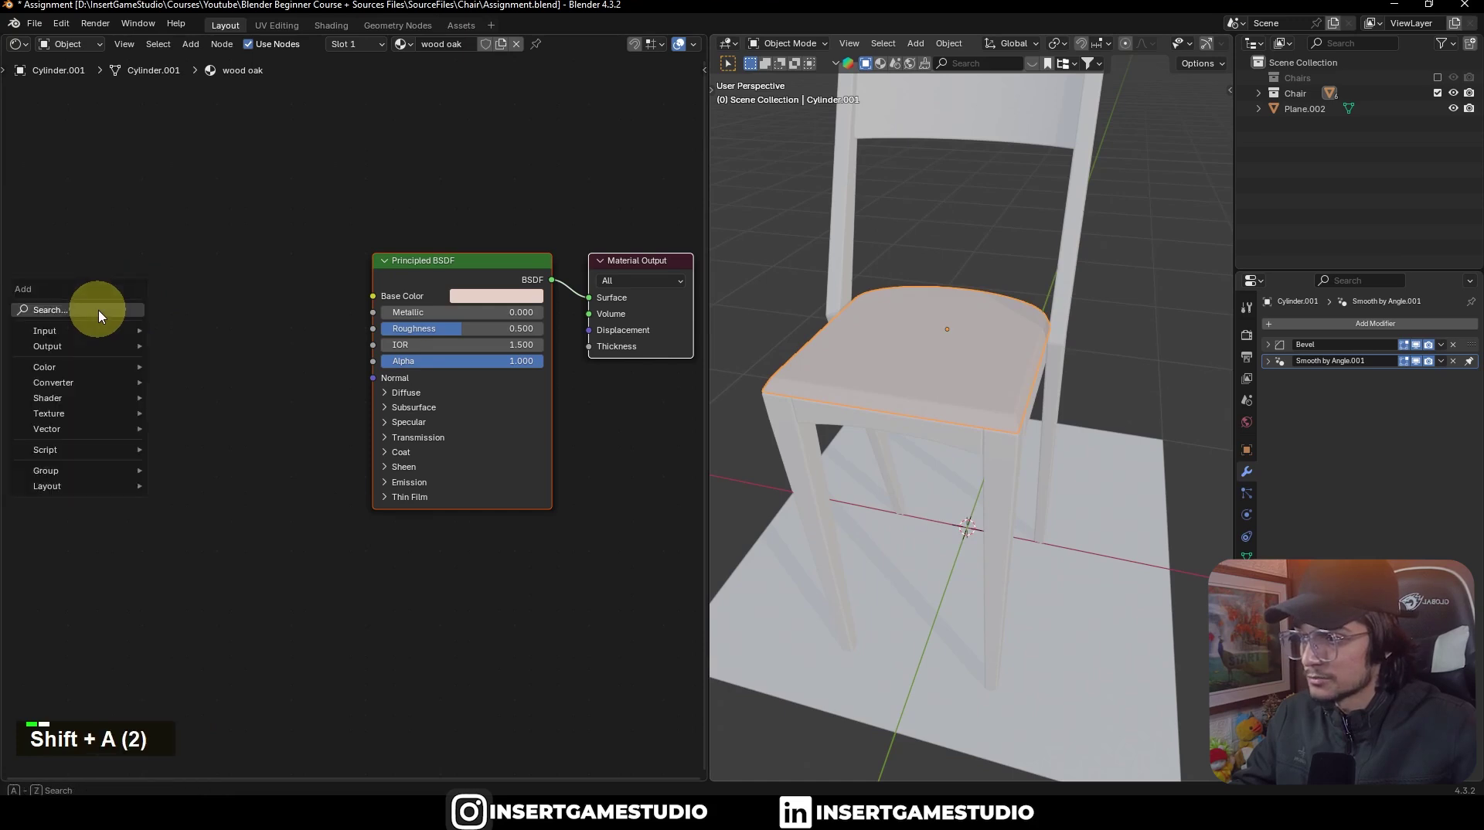
mouse_move(46, 331)
mouse_move(153, 333)
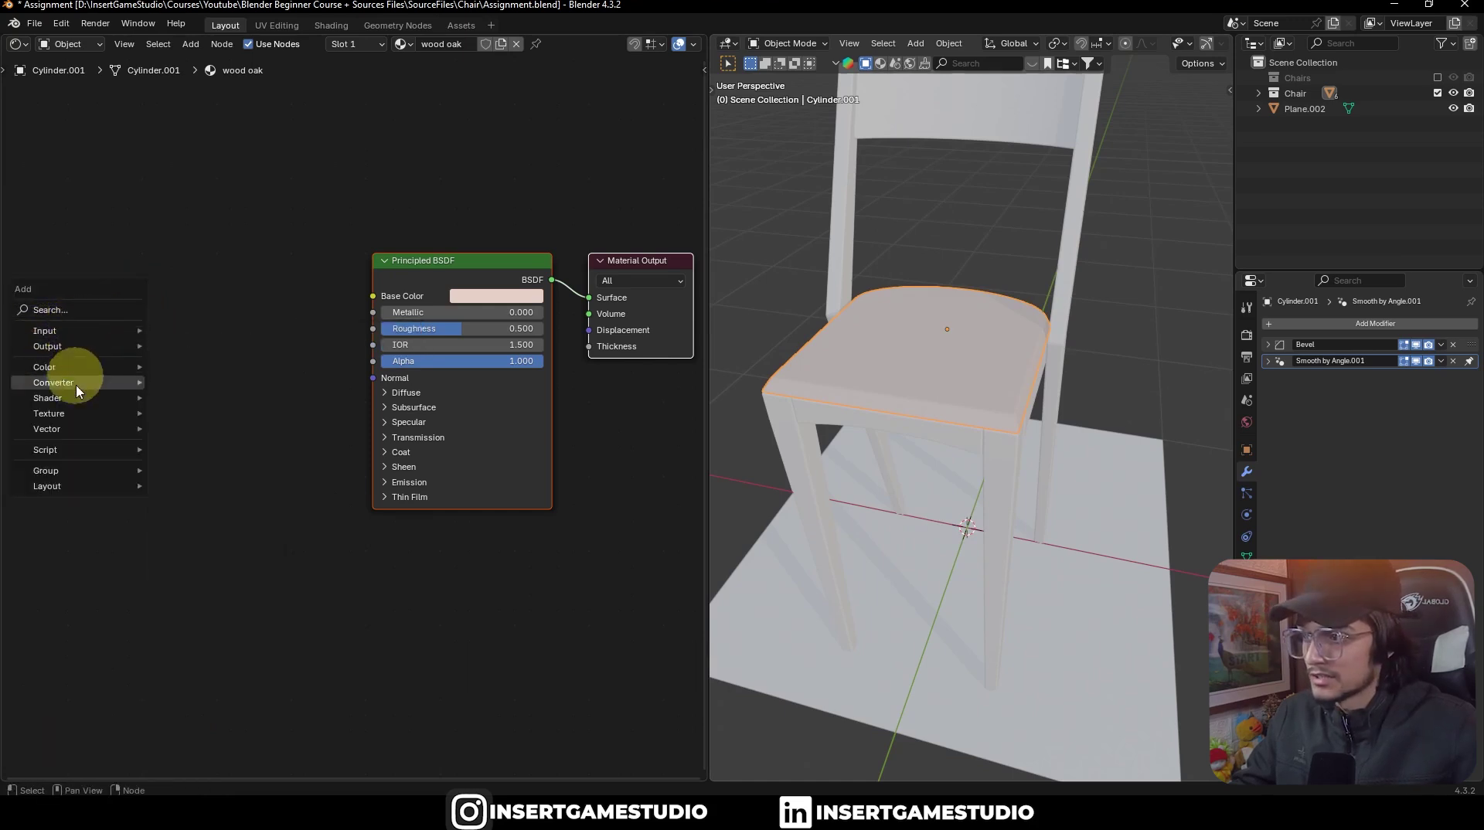
mouse_move(72, 414)
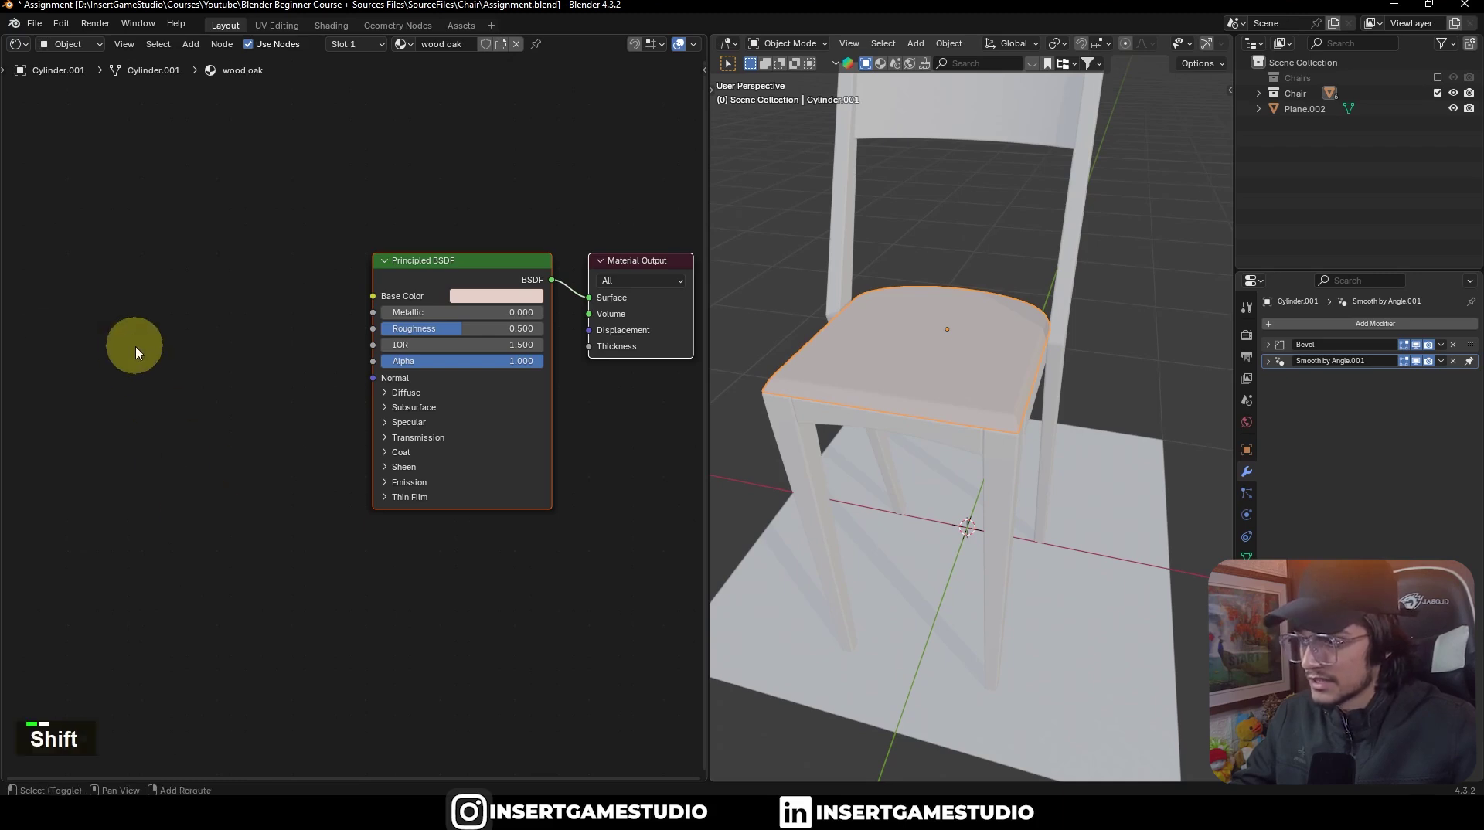
Step: Add an Image Texture node with oak_veneer_01_diff_1k.jpg, feeding its color into the Principled BSDF's base color
key(shift+a)
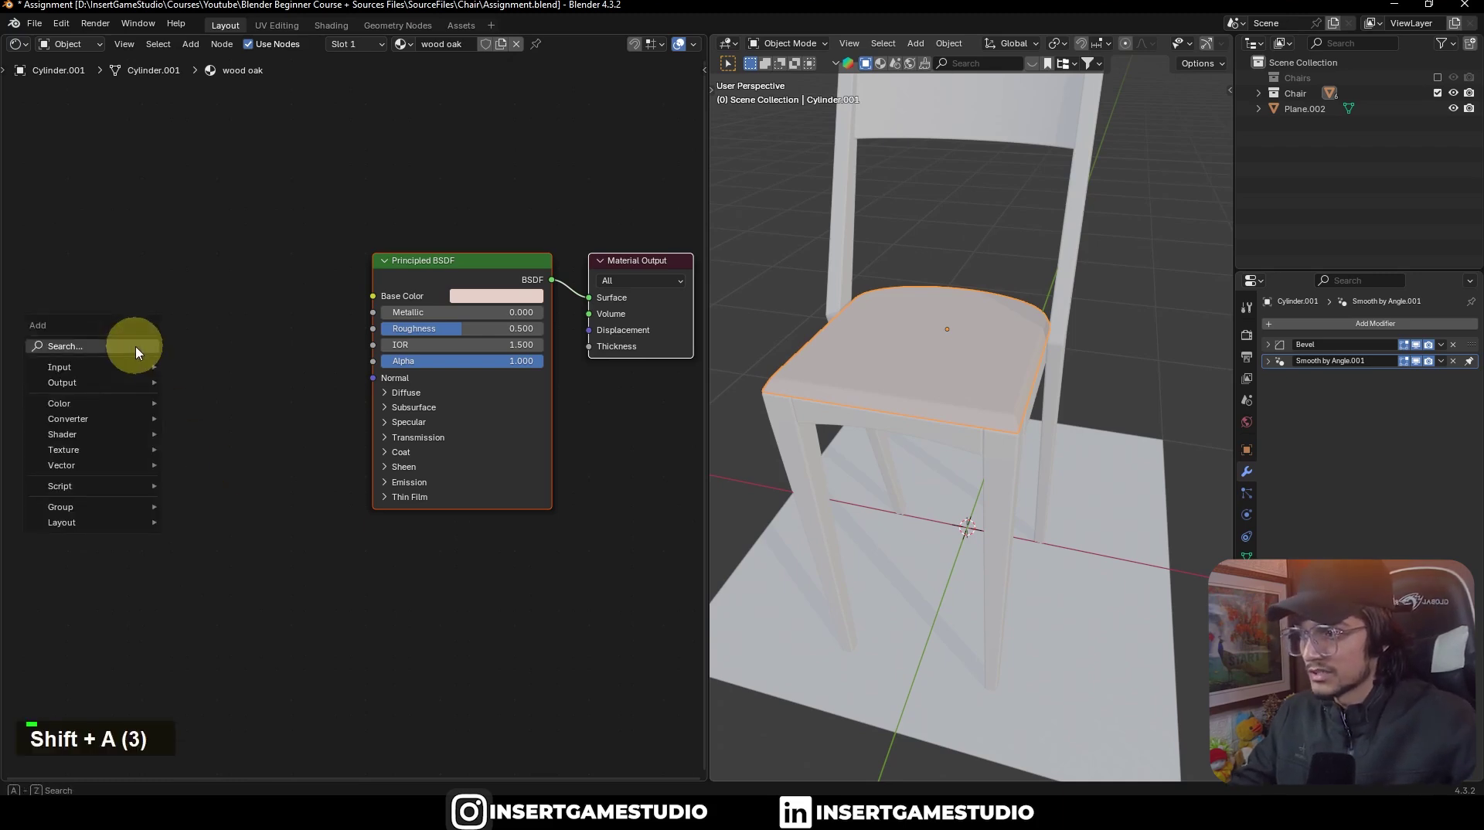
click(135, 347)
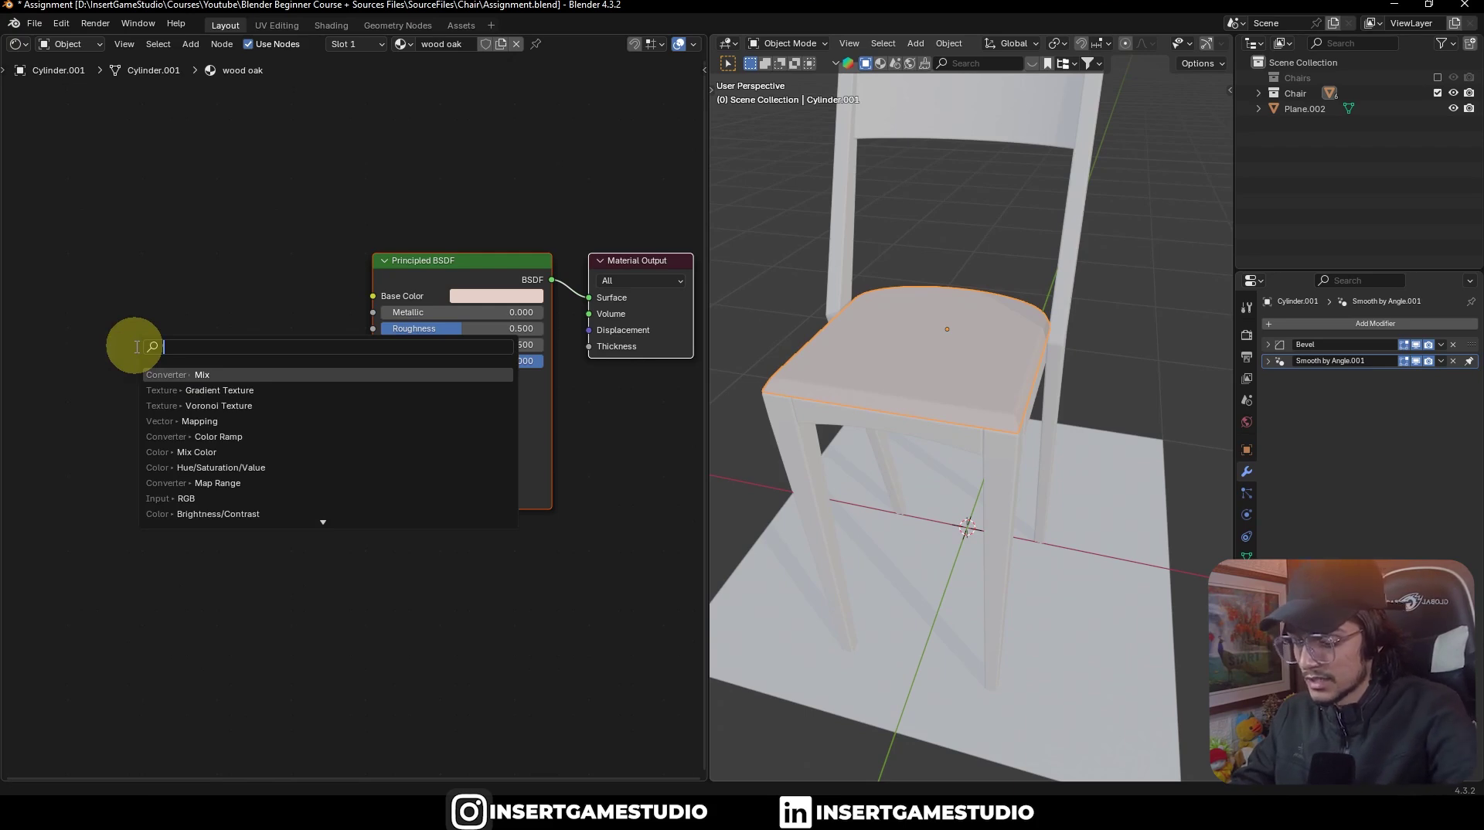
text(image)
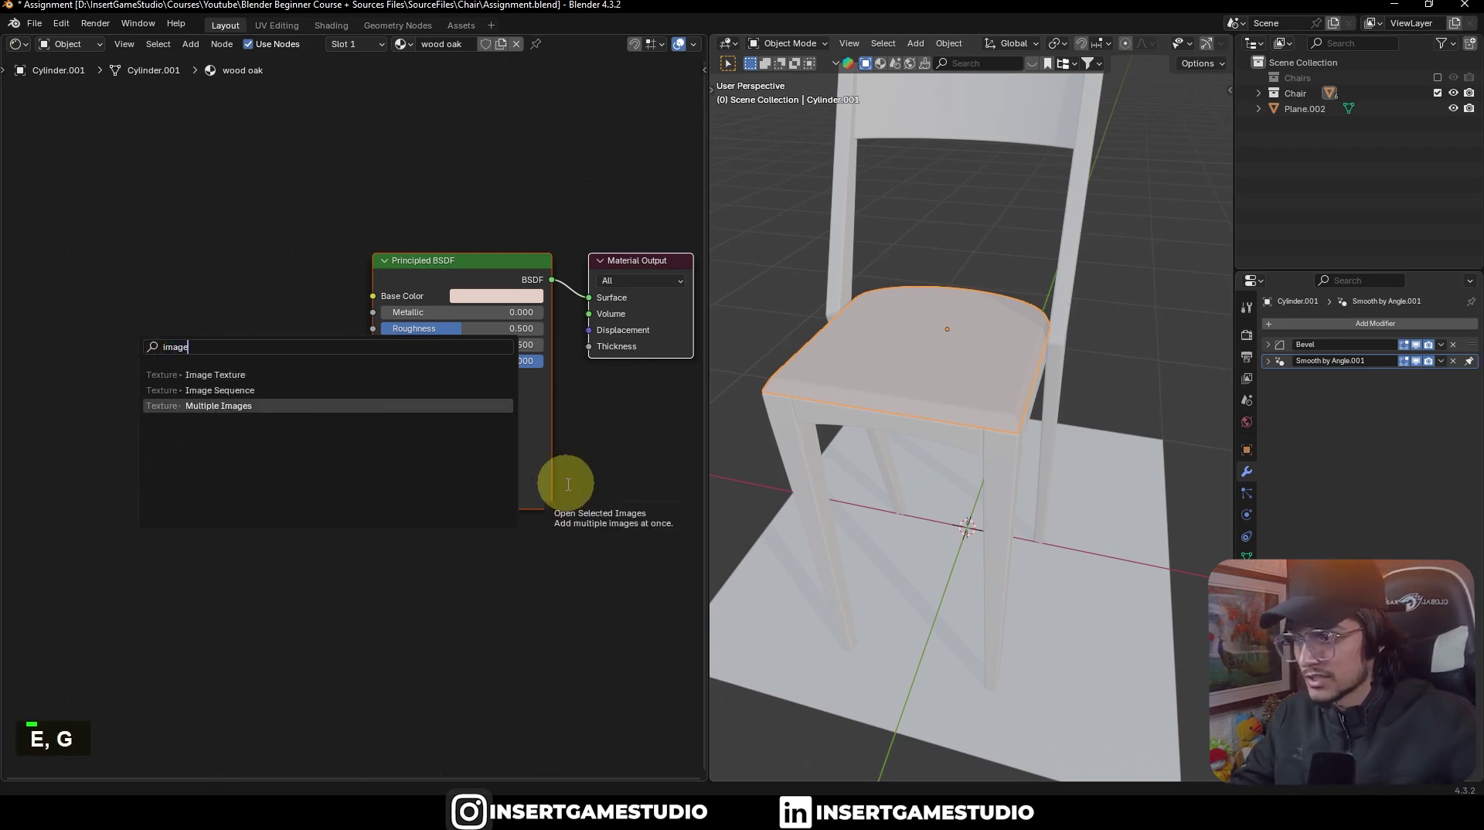
click(256, 376)
click(215, 332)
click(217, 334)
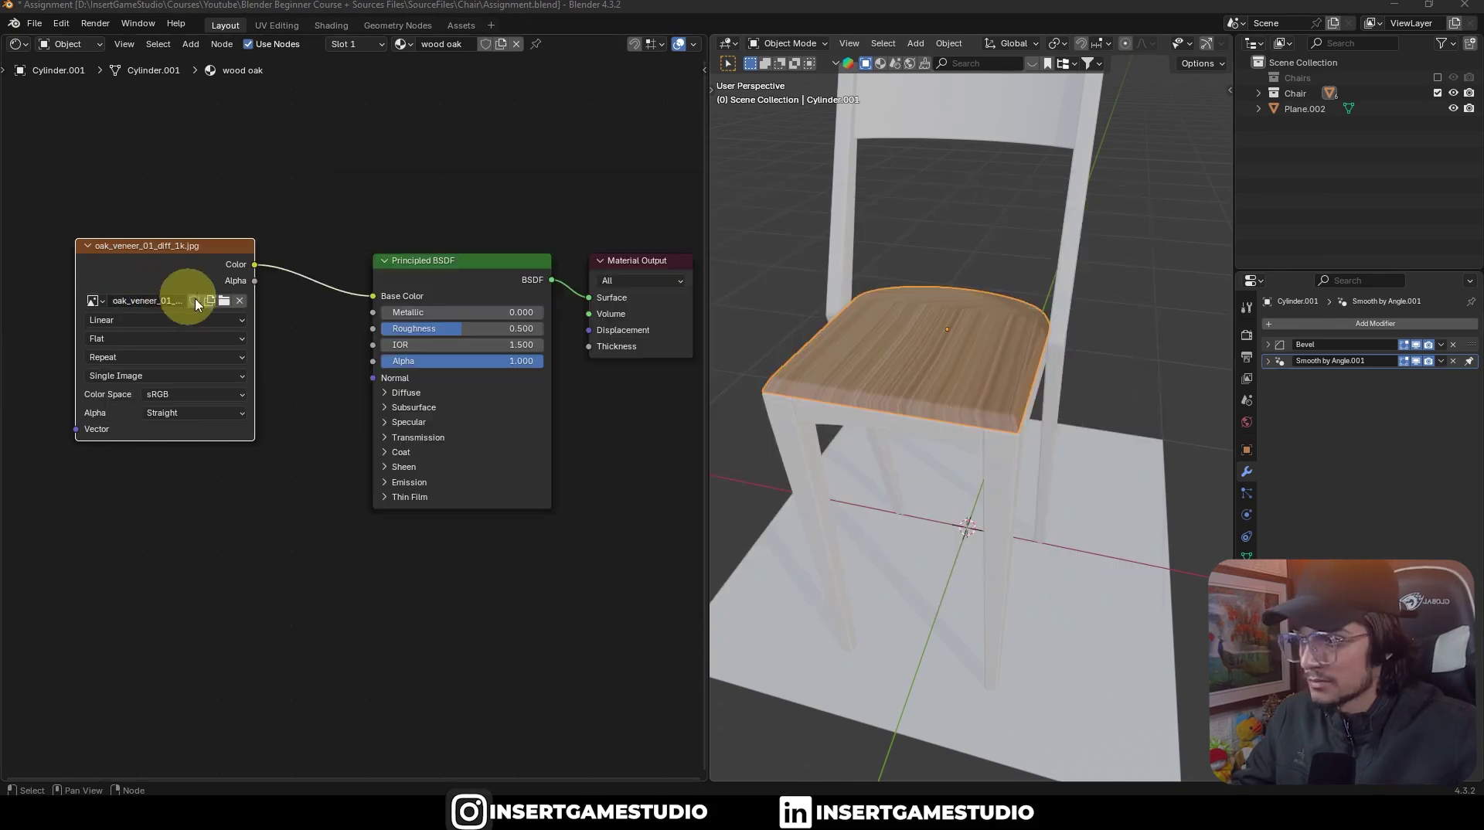
Step: Inspect the oak texture on the chair's seat up close and from a distance
middle_click(1017, 393)
scroll(980, 412, up, 3)
middle_drag(980, 412, 956, 345)
scroll(1004, 390, down, 5)
scroll(955, 390, down, 3)
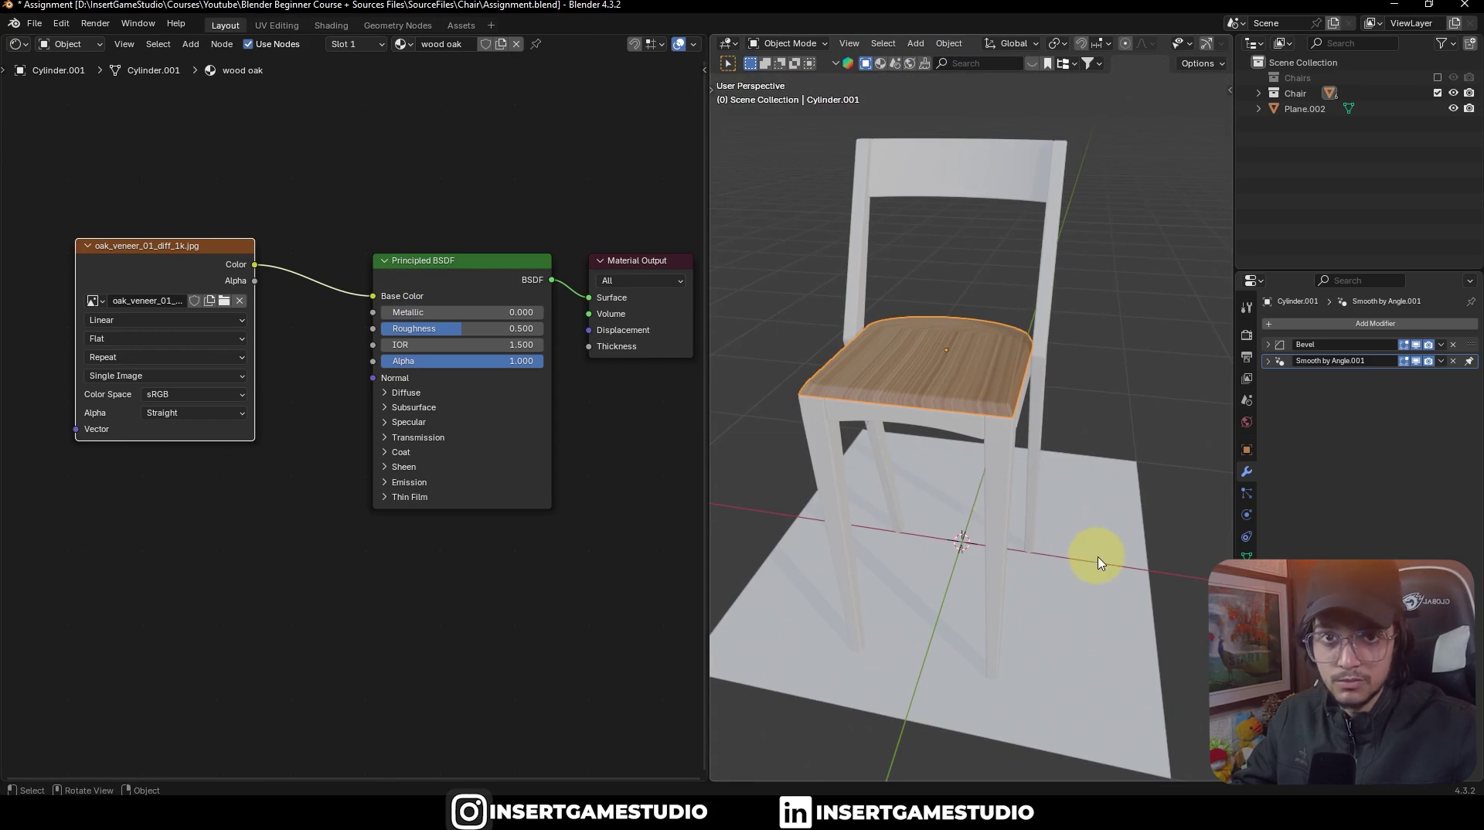
shift+middle_drag(1103, 563, 967, 331)
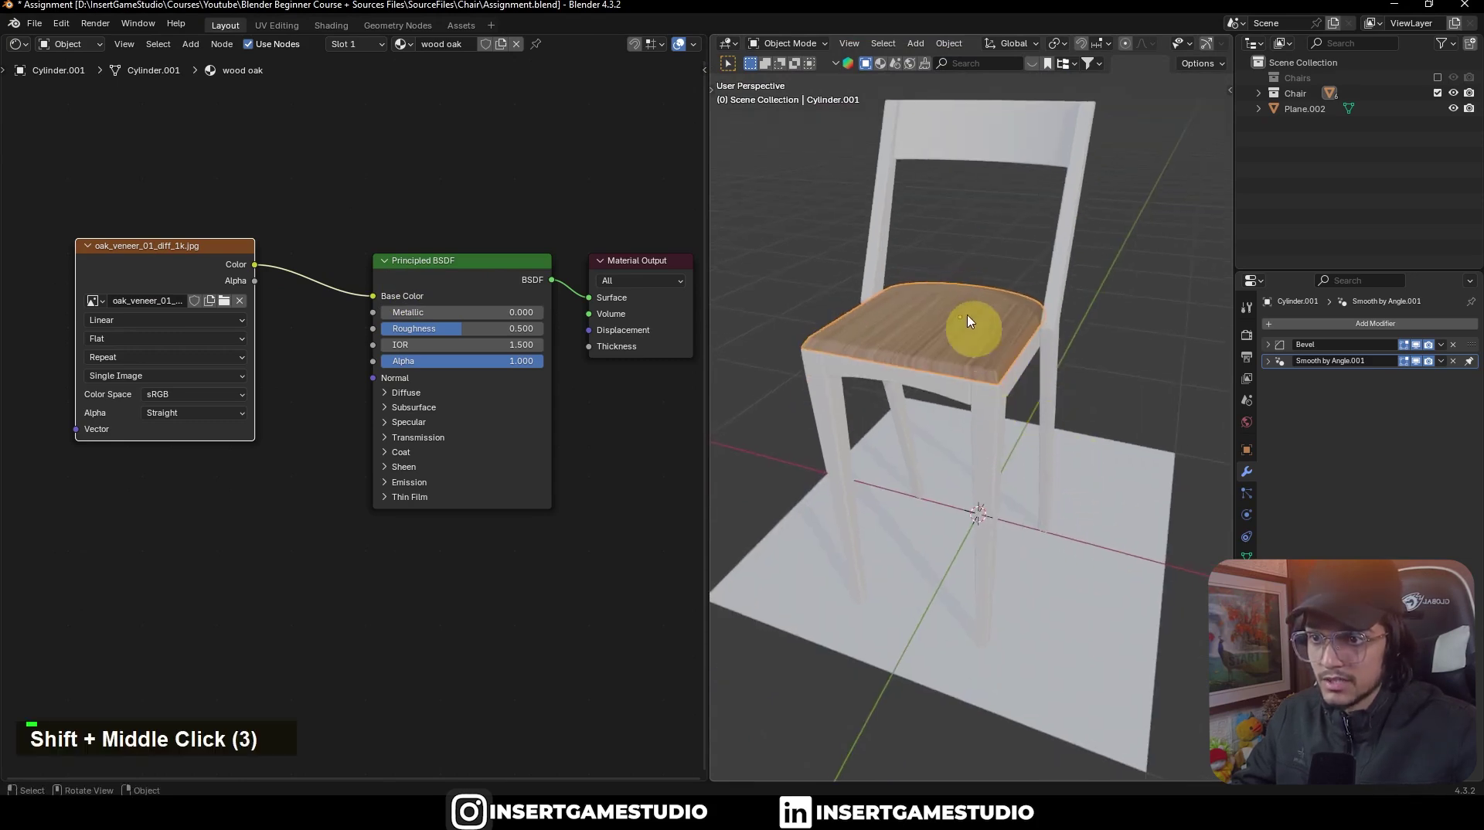
Step: Select all objects with the seat as the active one and link its wood oak material to the rest
key(a)
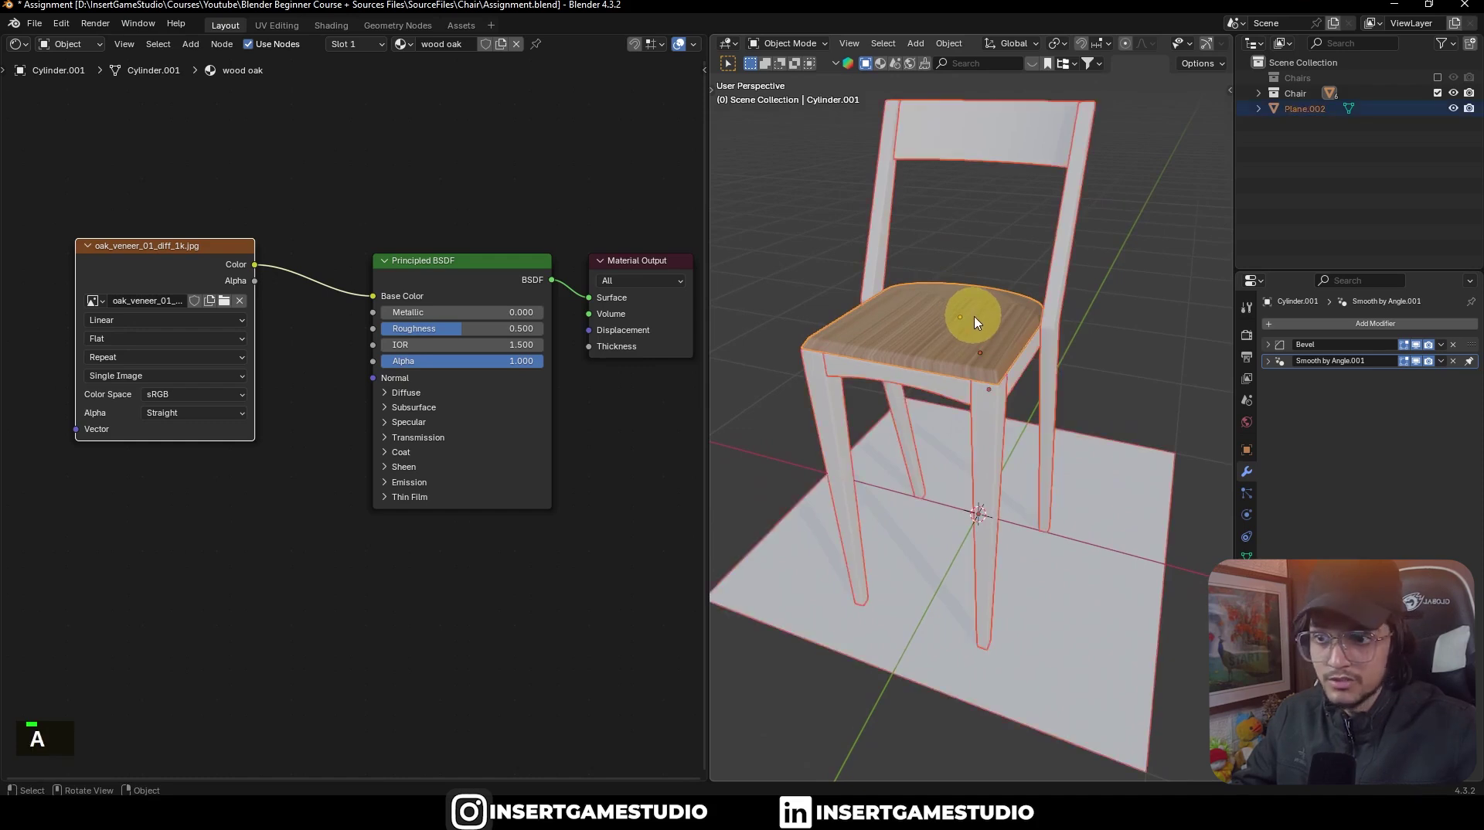
ctrl+middle_drag(1054, 298, 1028, 255)
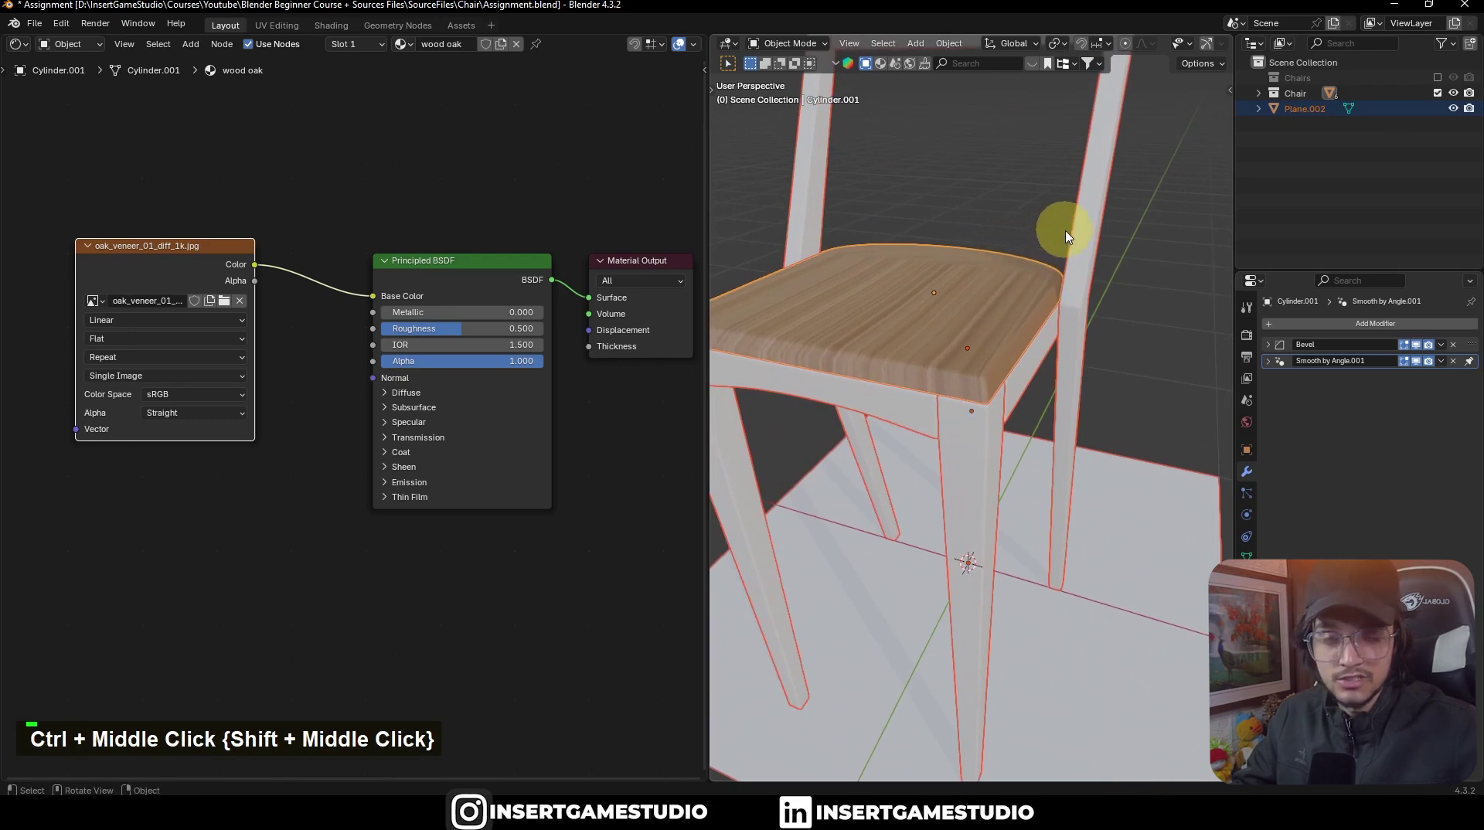
scroll(1059, 225, down, 2)
mouse_move(993, 225)
middle_down()
mouse_move(1009, 265)
mouse_move(980, 213)
mouse_move(993, 244)
middle_up()
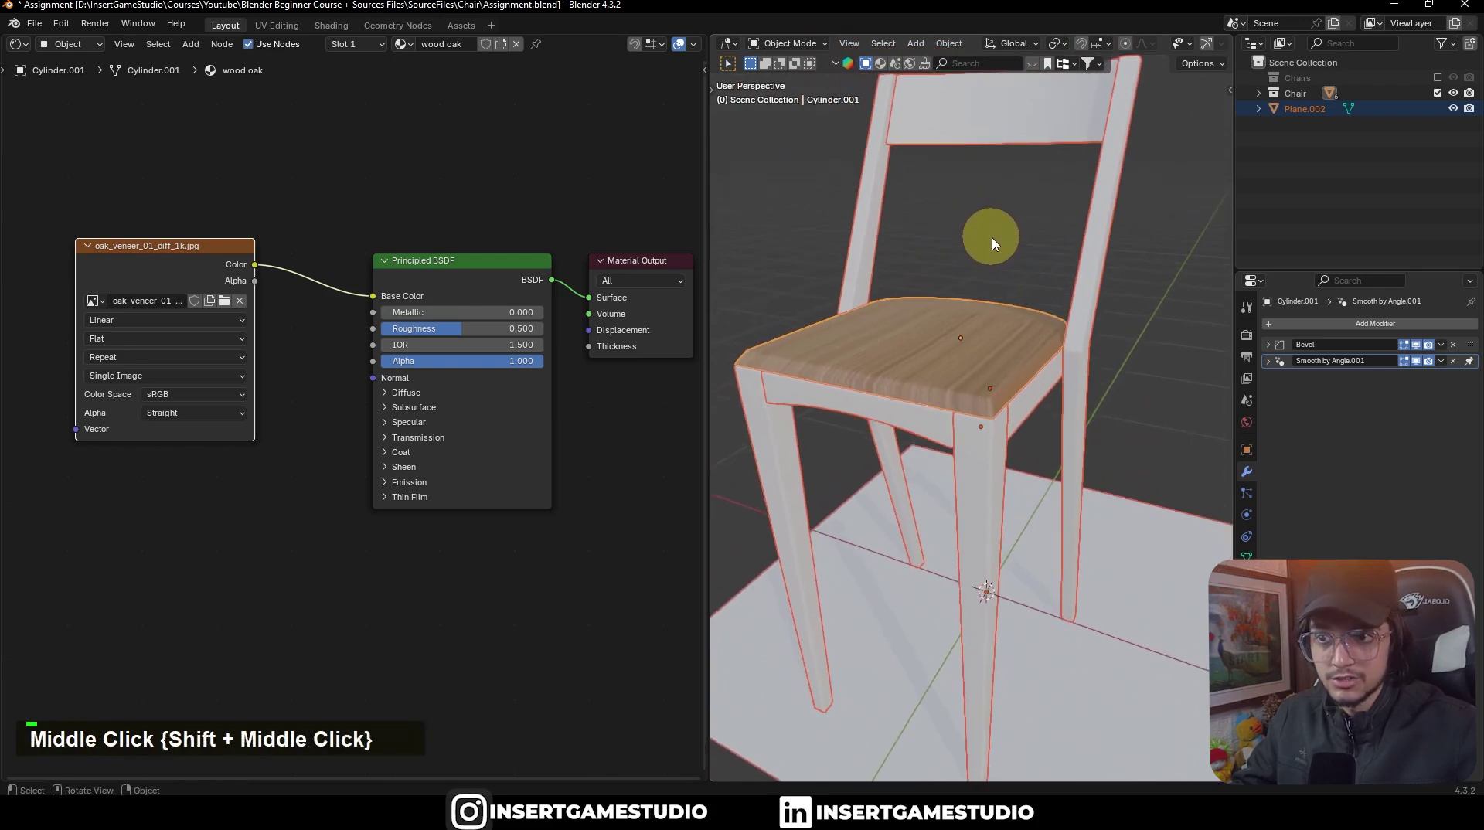
shift+click(1092, 222)
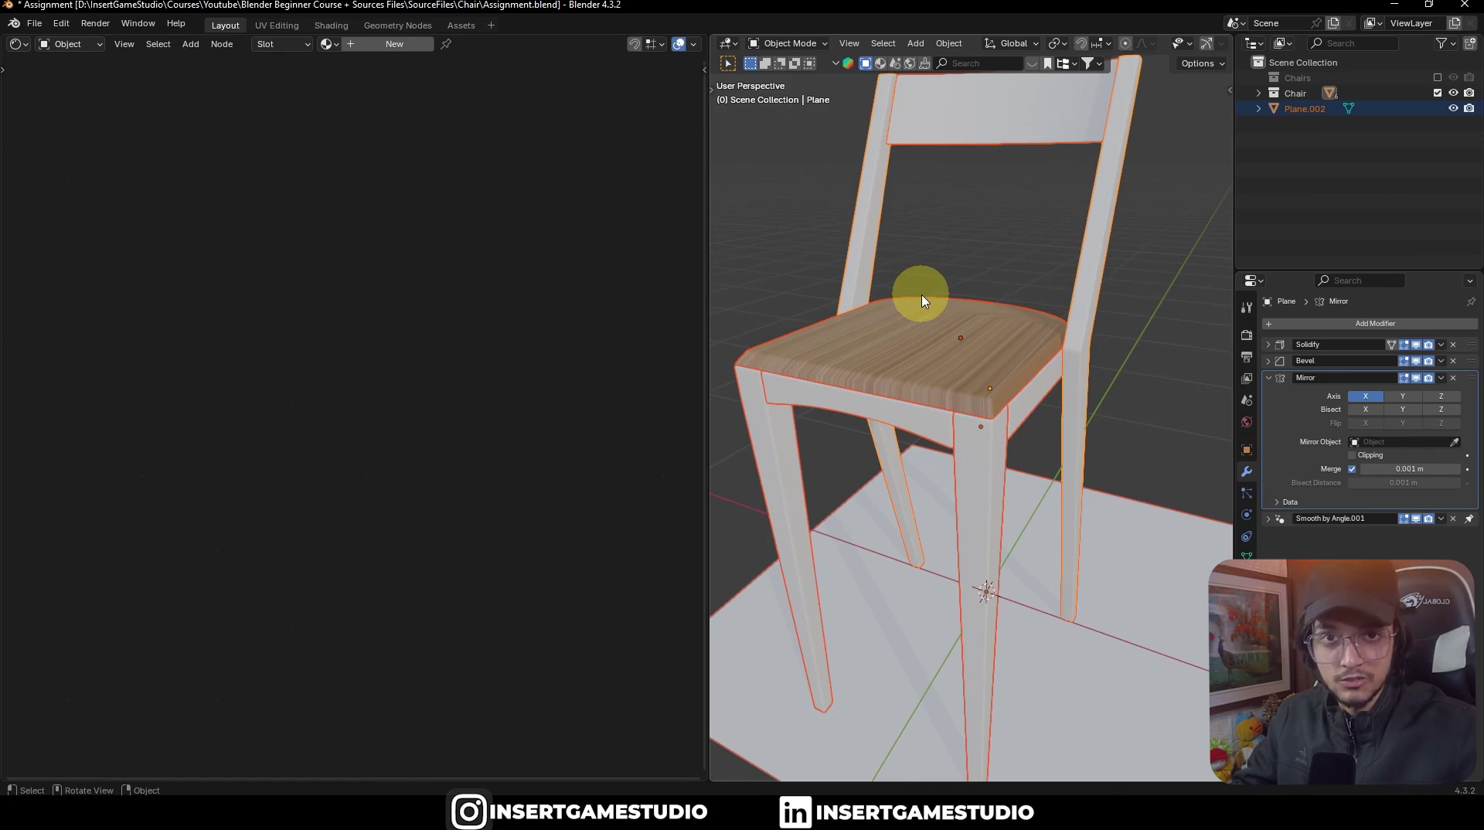
shift+click(861, 341)
middle_drag(988, 384, 946, 332)
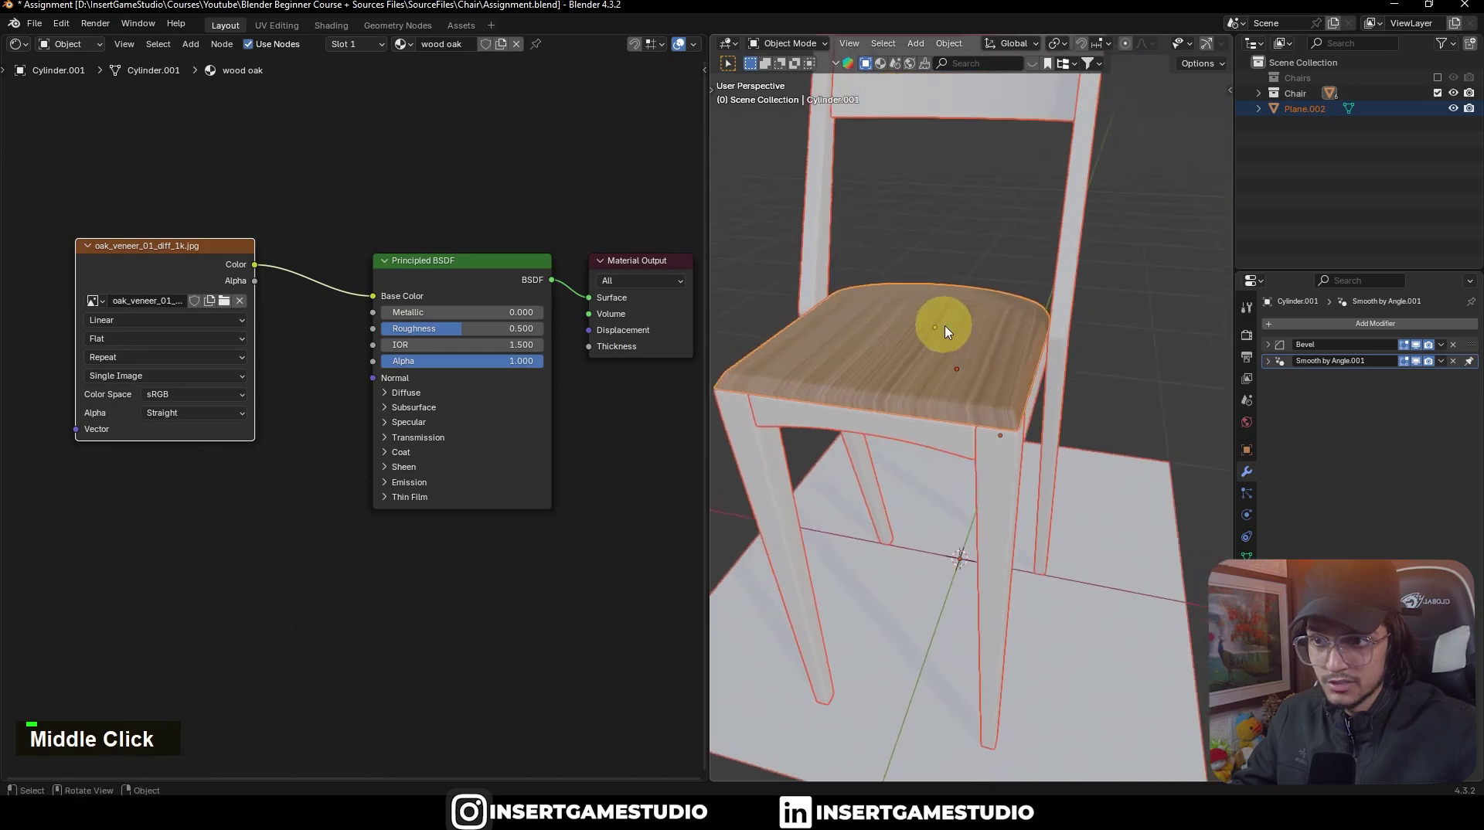
key(ctrl)
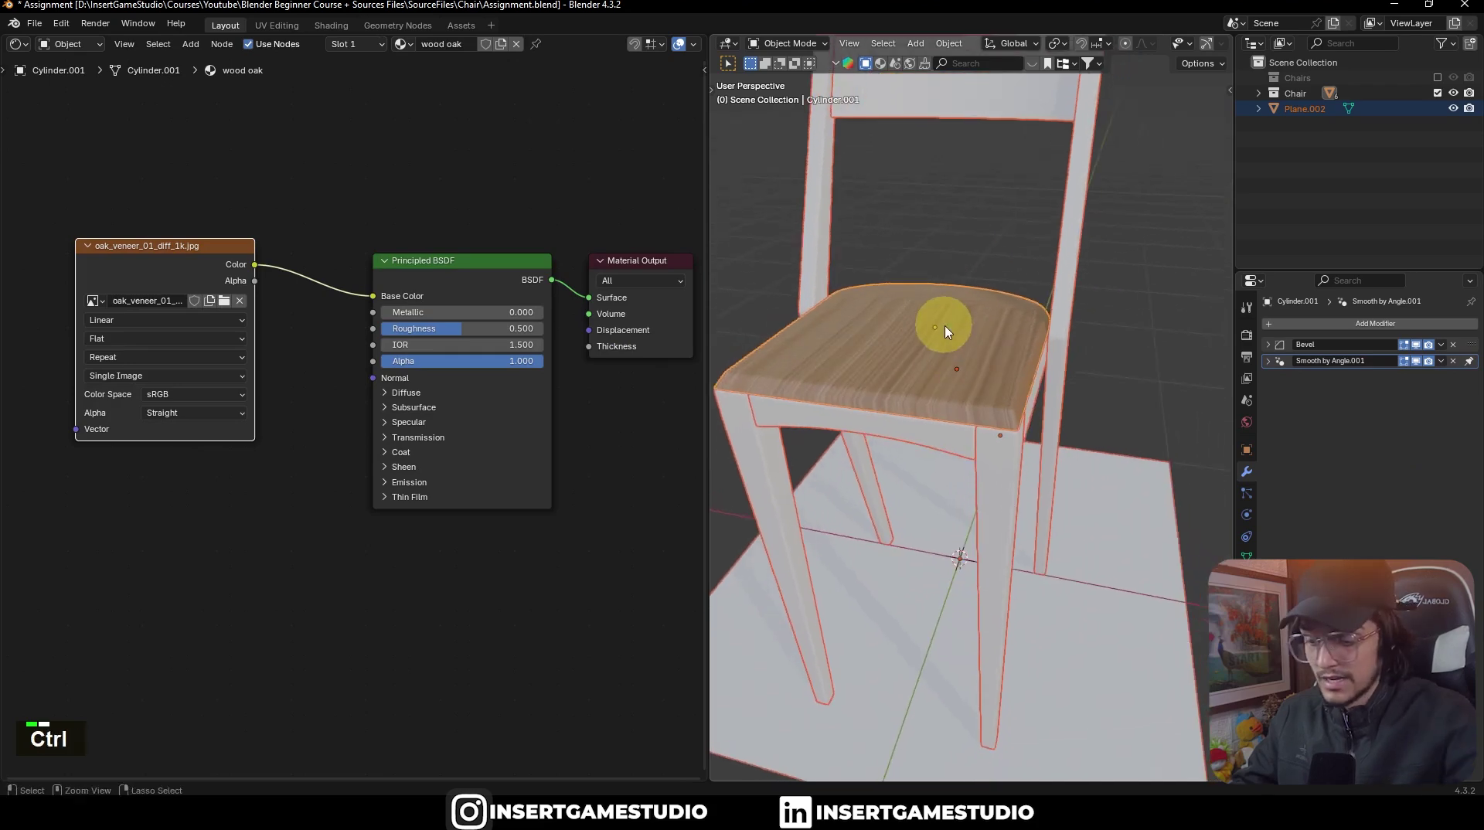
key(ctrl+l)
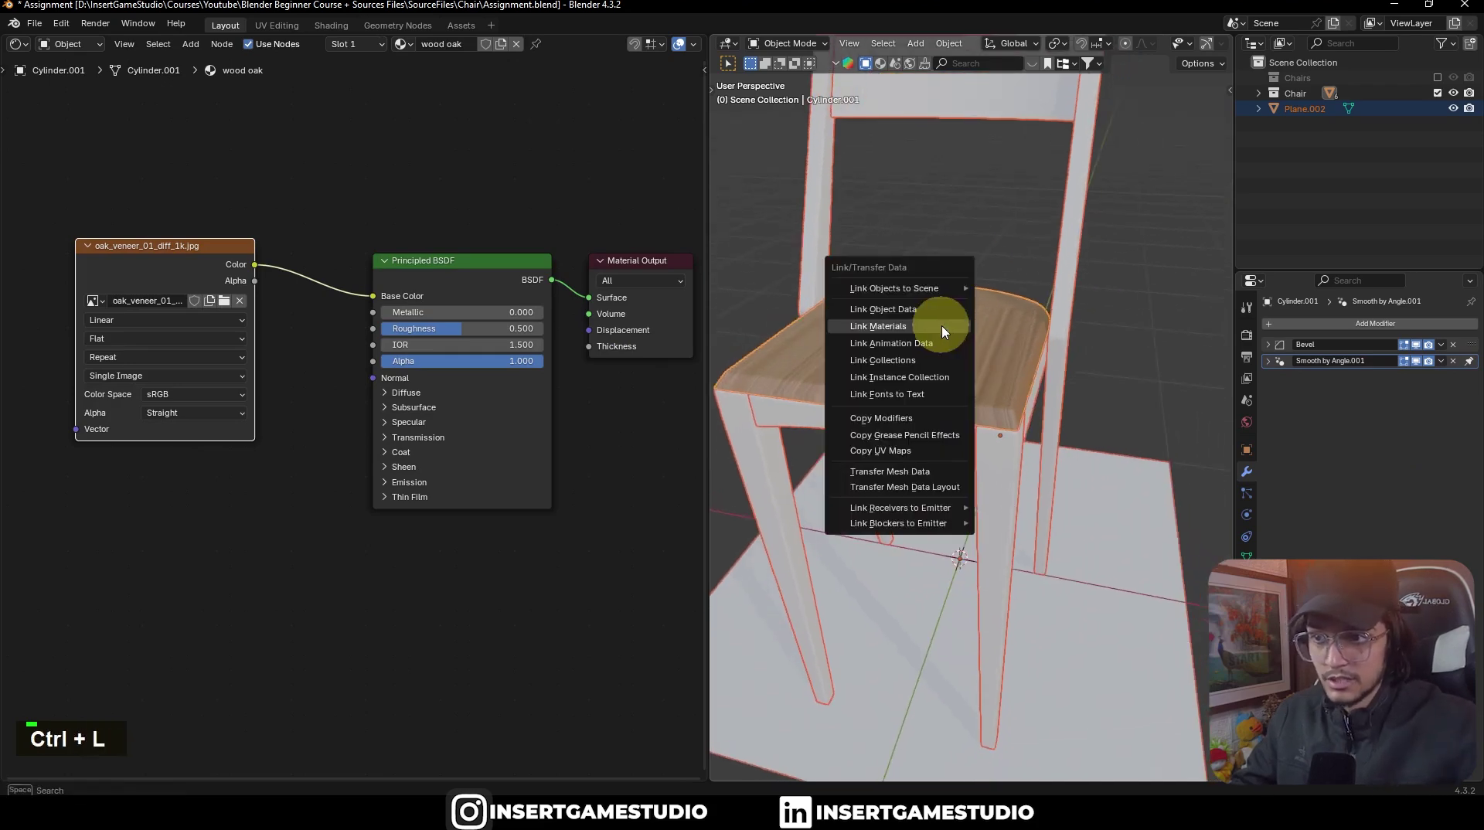
click(942, 329)
middle_drag(944, 322, 984, 331)
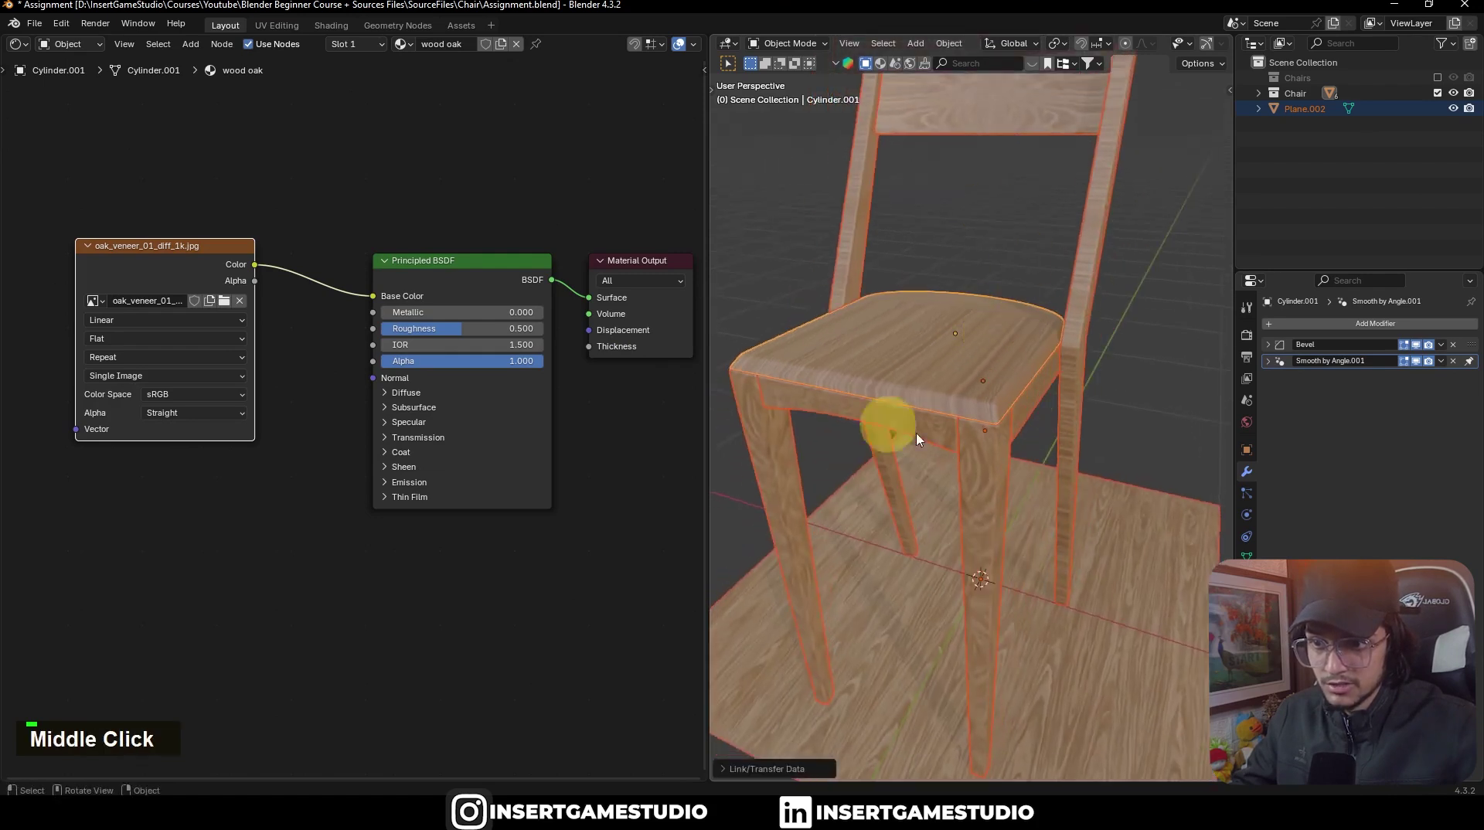
Step: Inspect the shared oak material across the chair and floor plane from several angles
middle_drag(918, 439, 997, 365)
scroll(974, 340, down, 5)
middle_drag(952, 317, 1024, 528)
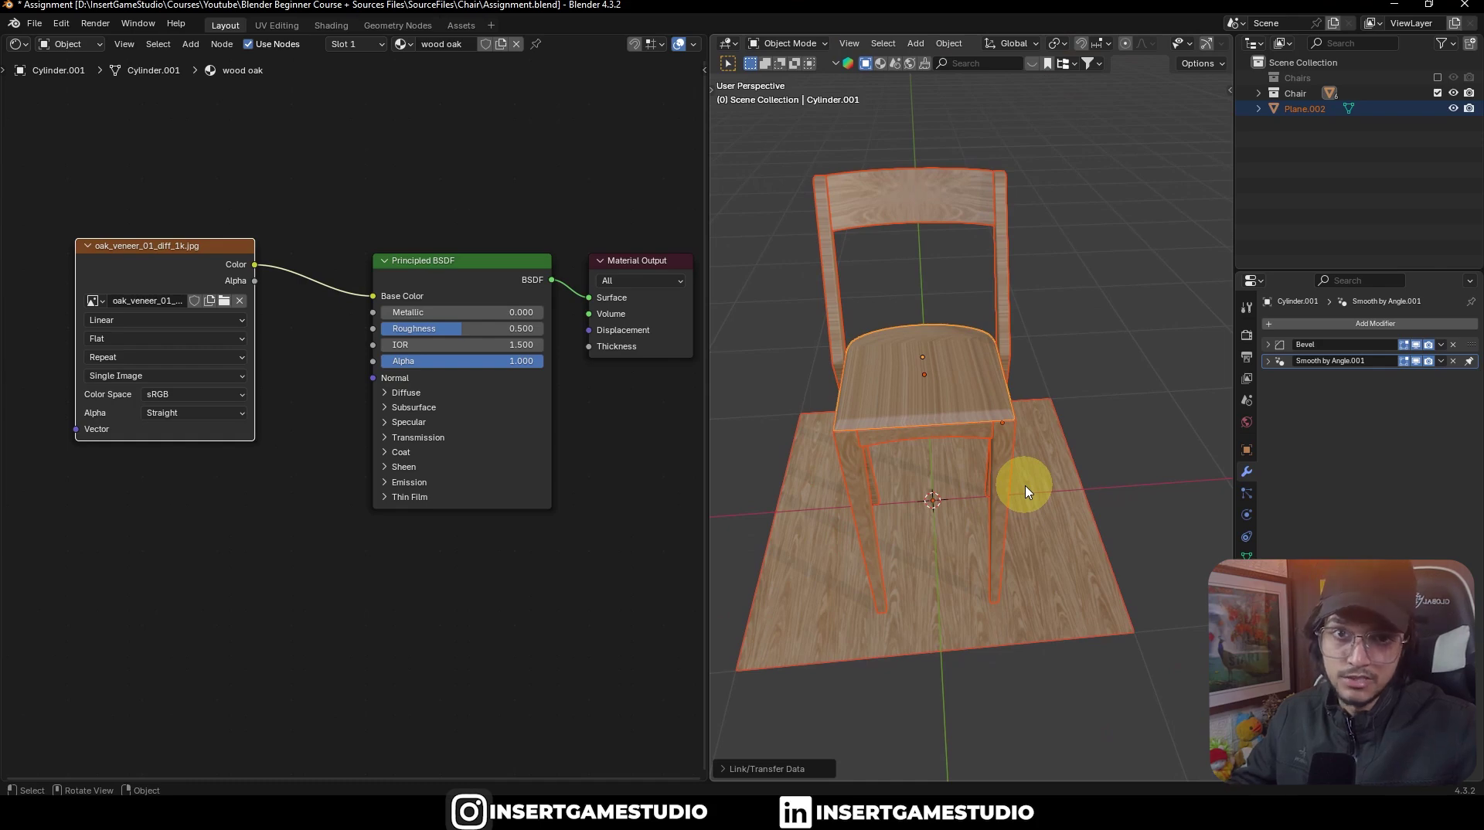
middle_drag(1026, 491, 927, 569)
middle_drag(787, 448, 852, 374)
click(808, 365)
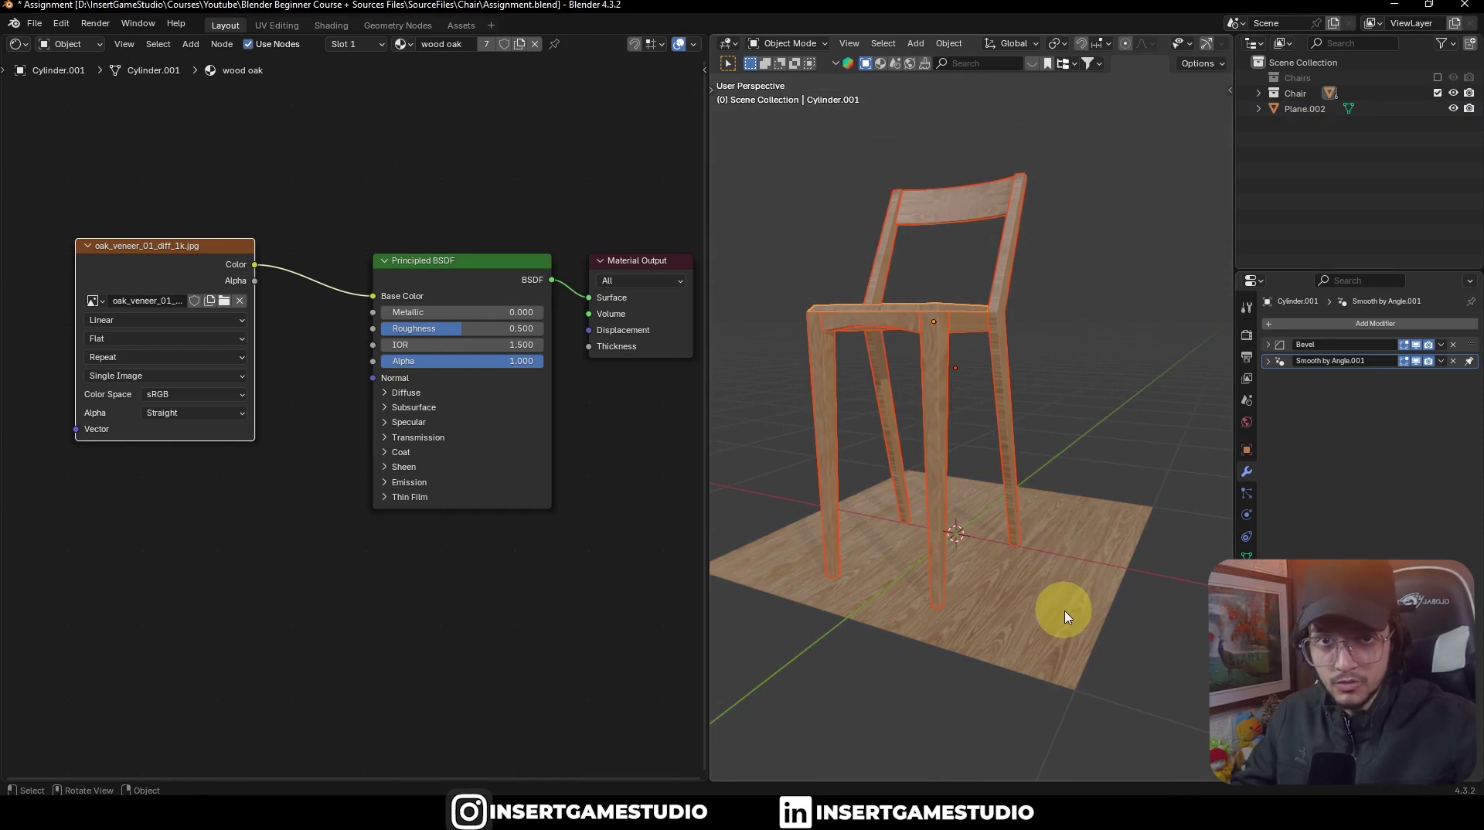
middle_drag(1066, 623, 835, 358)
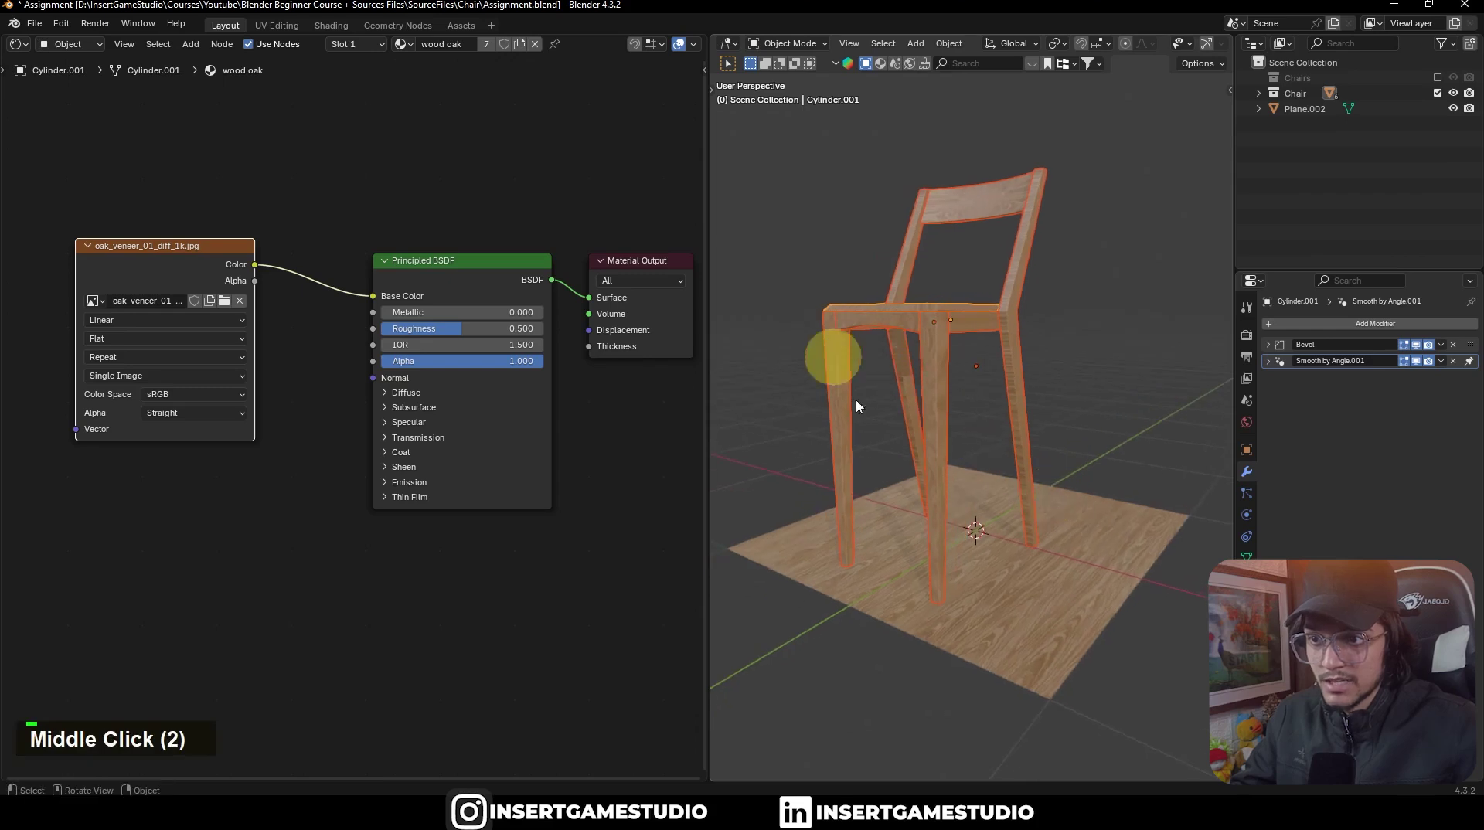
key(h)
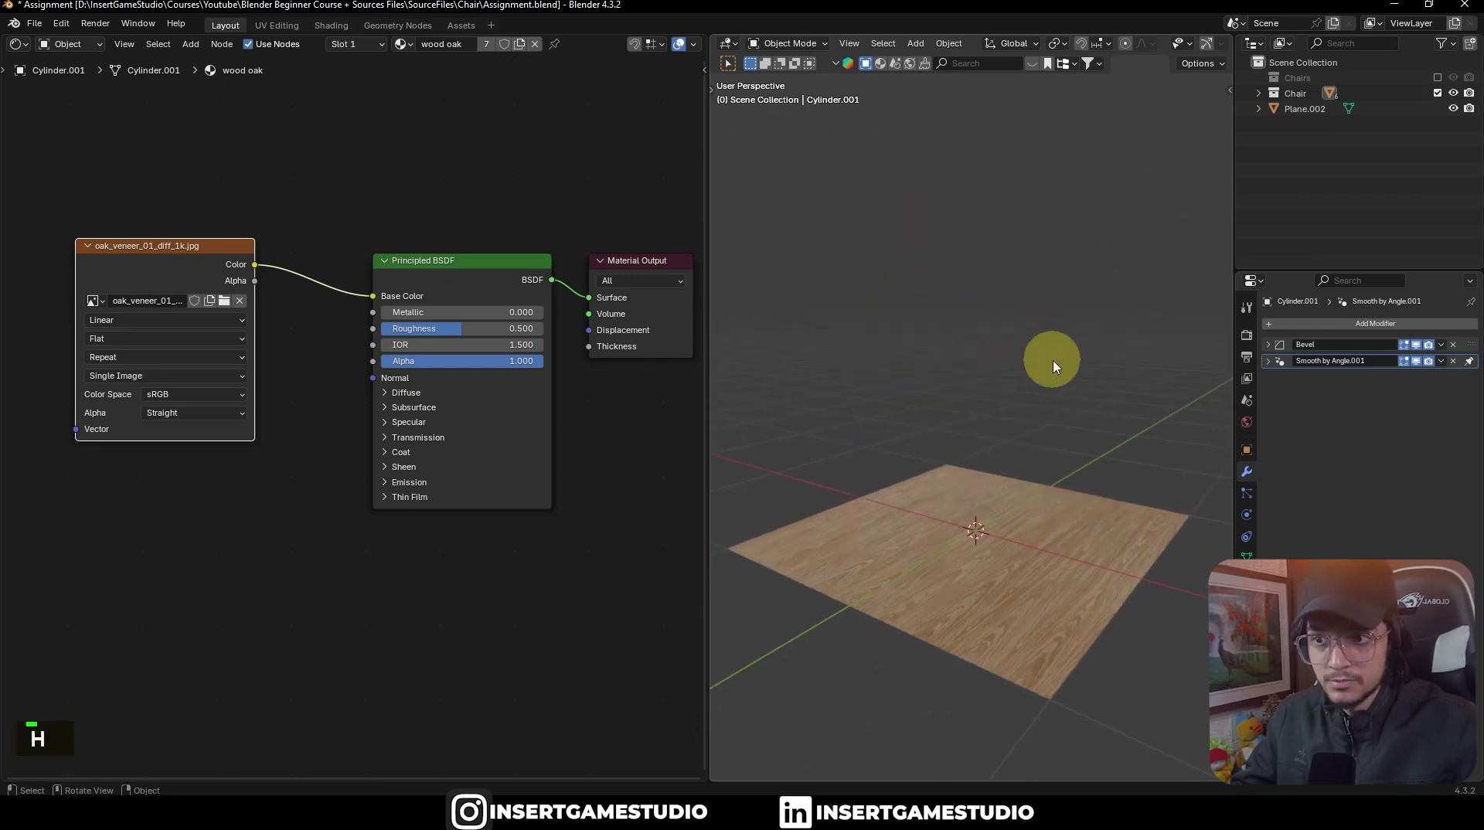
key(ctrl+z)
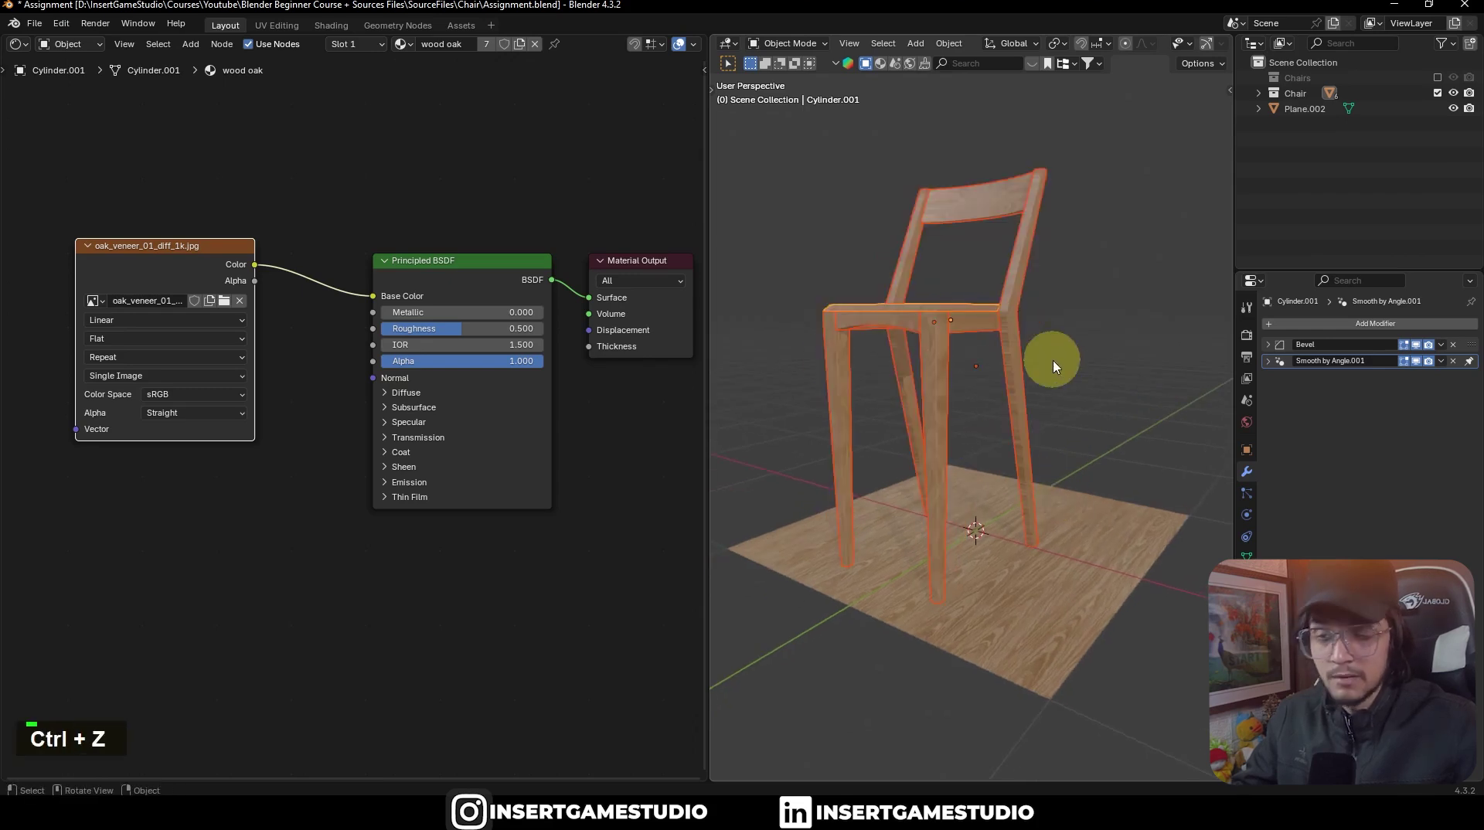
key(KP_Divide)
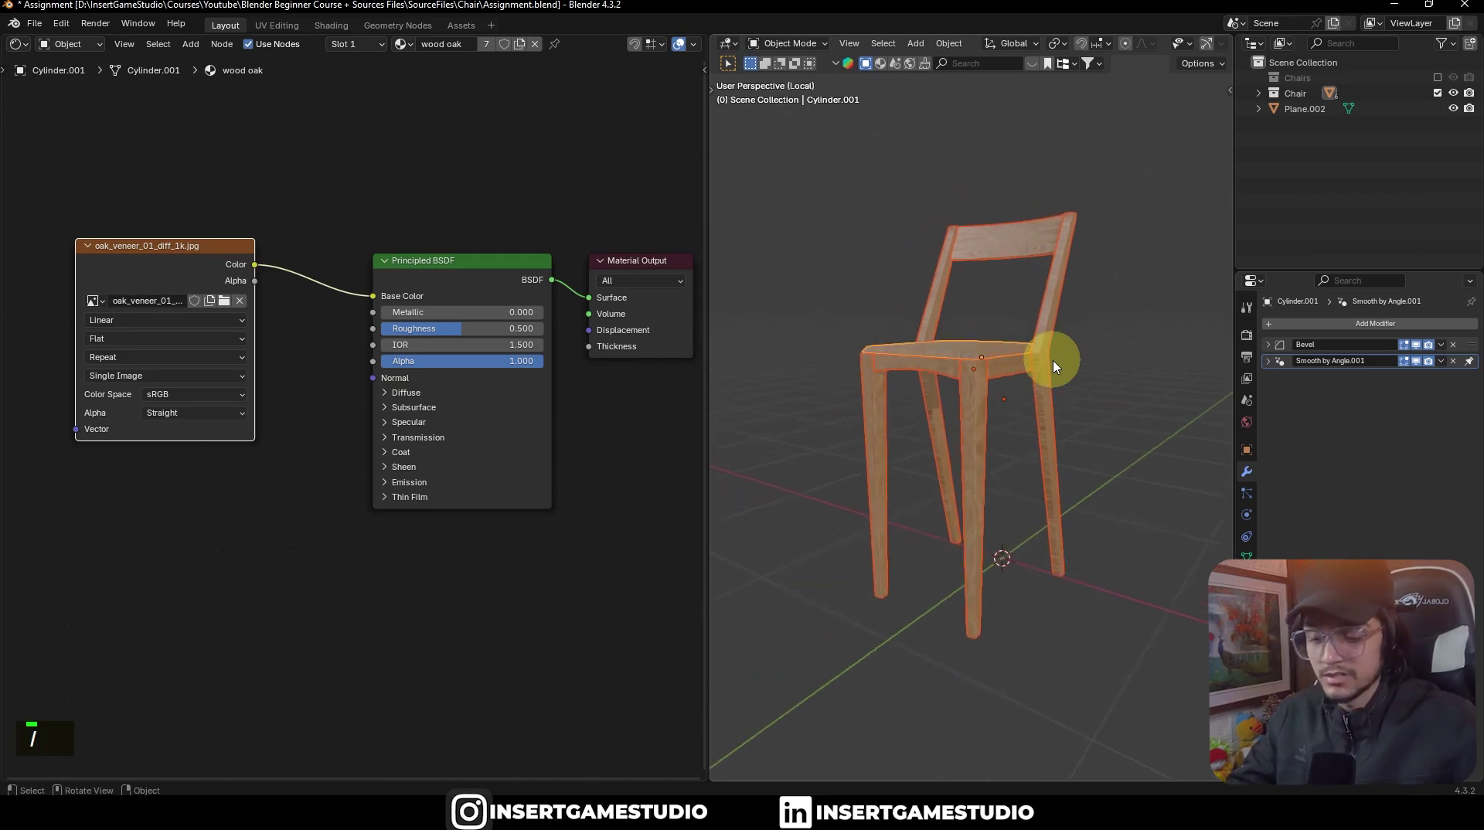
key(KP_Divide)
Step: Isolate the wooden floor plane in local view and look closely at its oak surface
click(1059, 571)
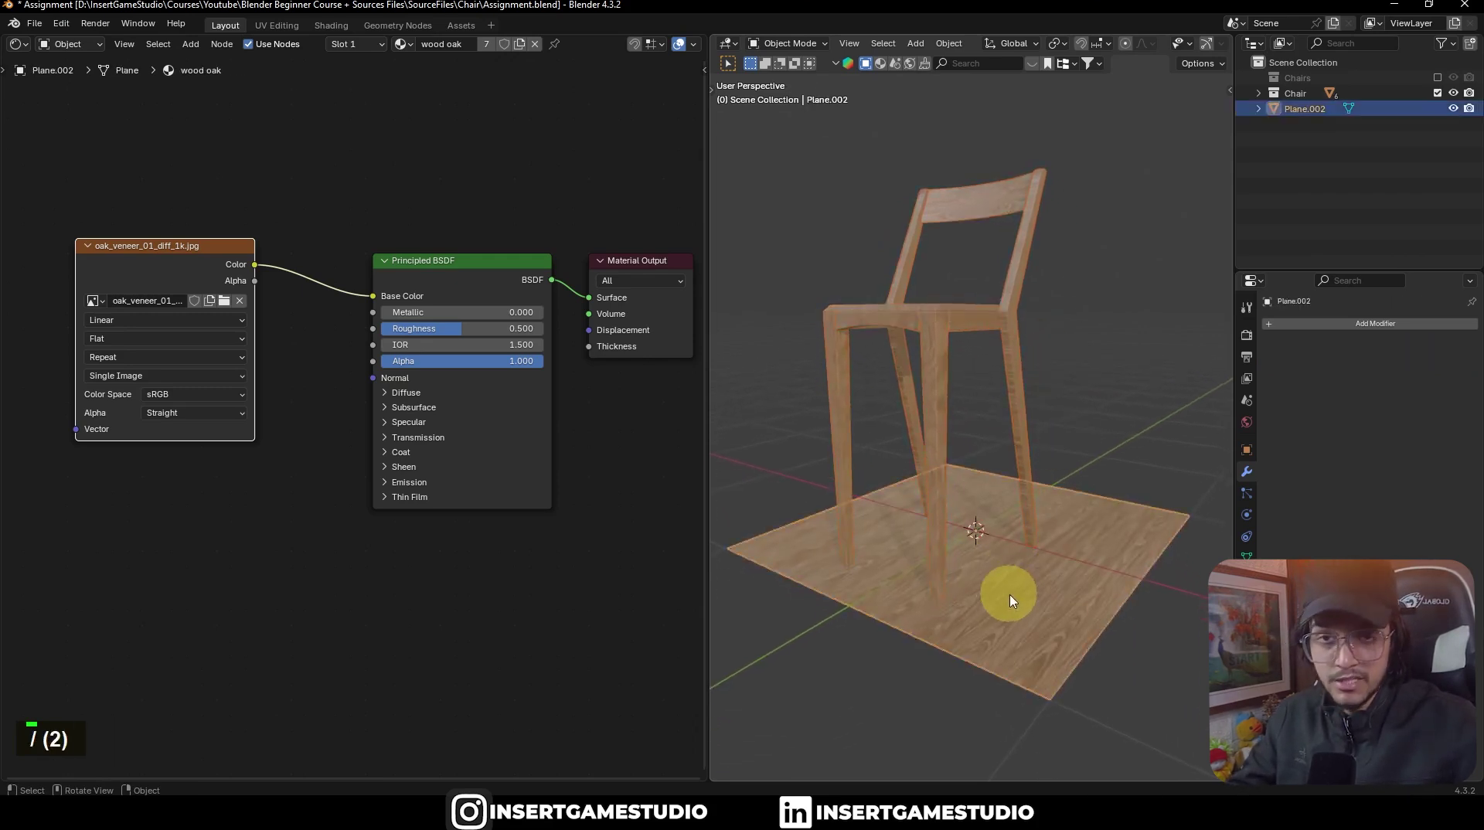
key(KP_Divide)
middle_drag(1004, 596, 1045, 525)
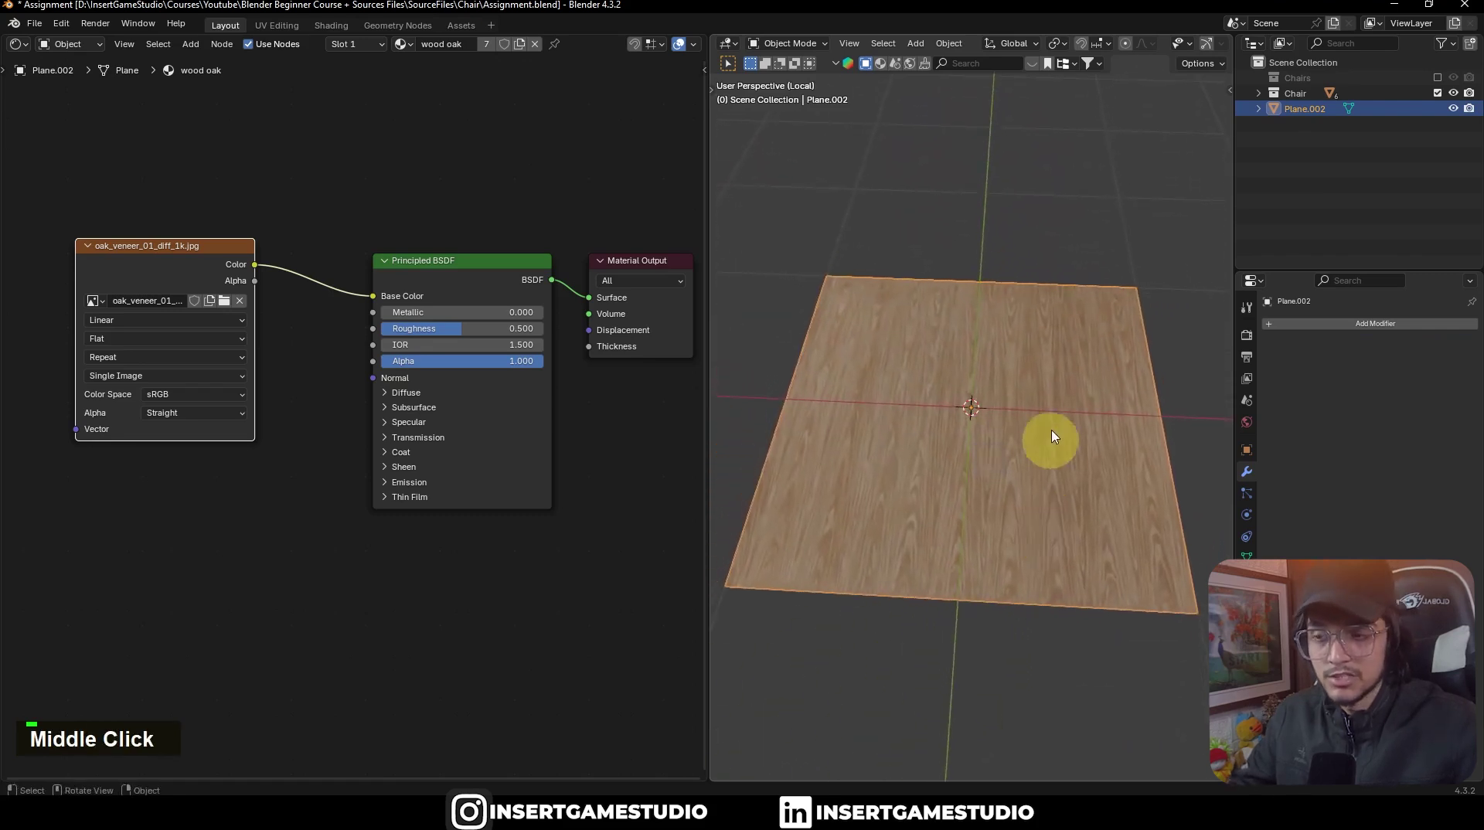
middle_drag(1050, 434, 1005, 421)
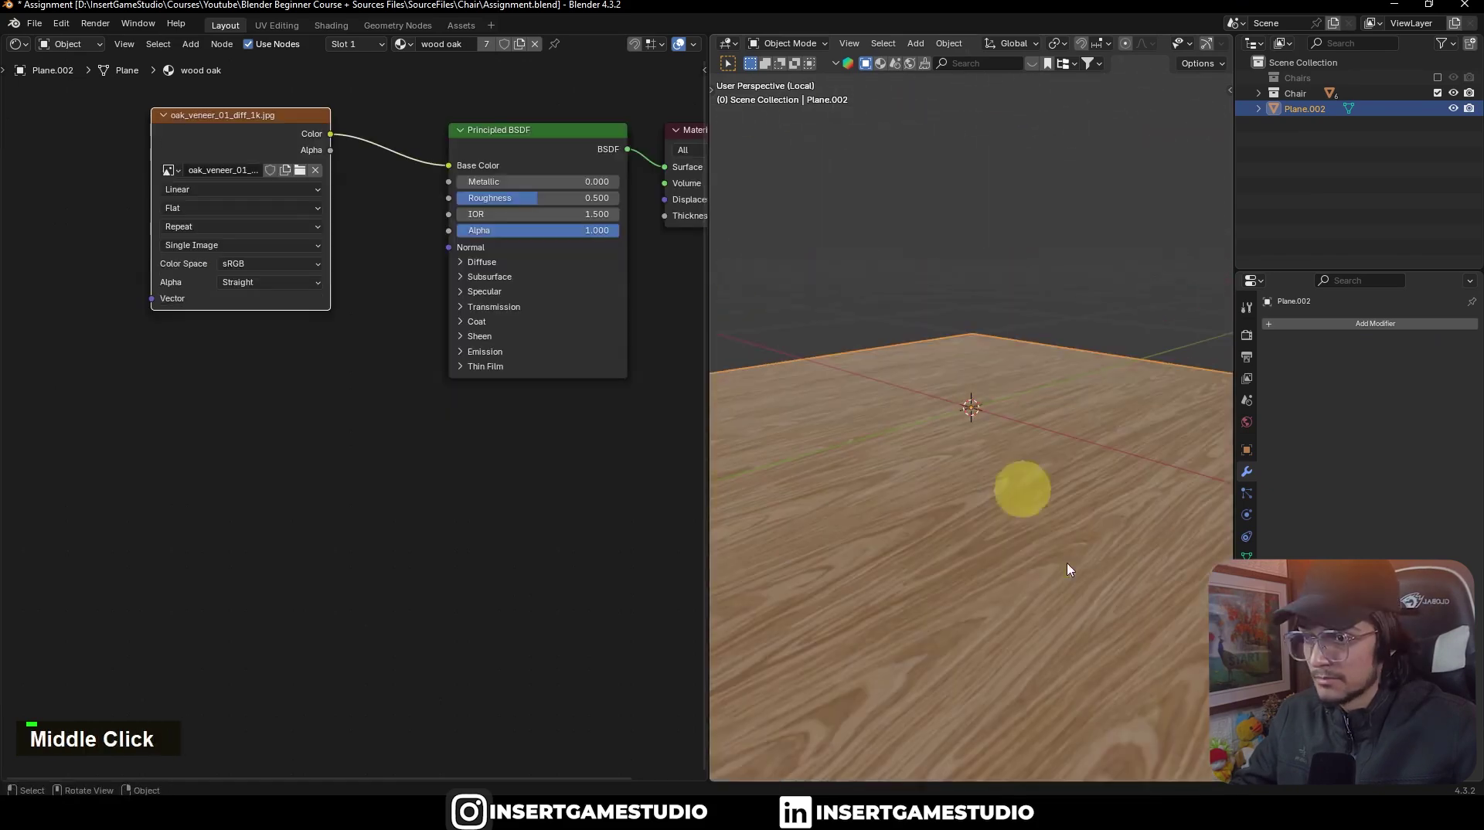
Step: Add an Image Texture node to the wood oak material, below the diffuse texture node
key(shift+a)
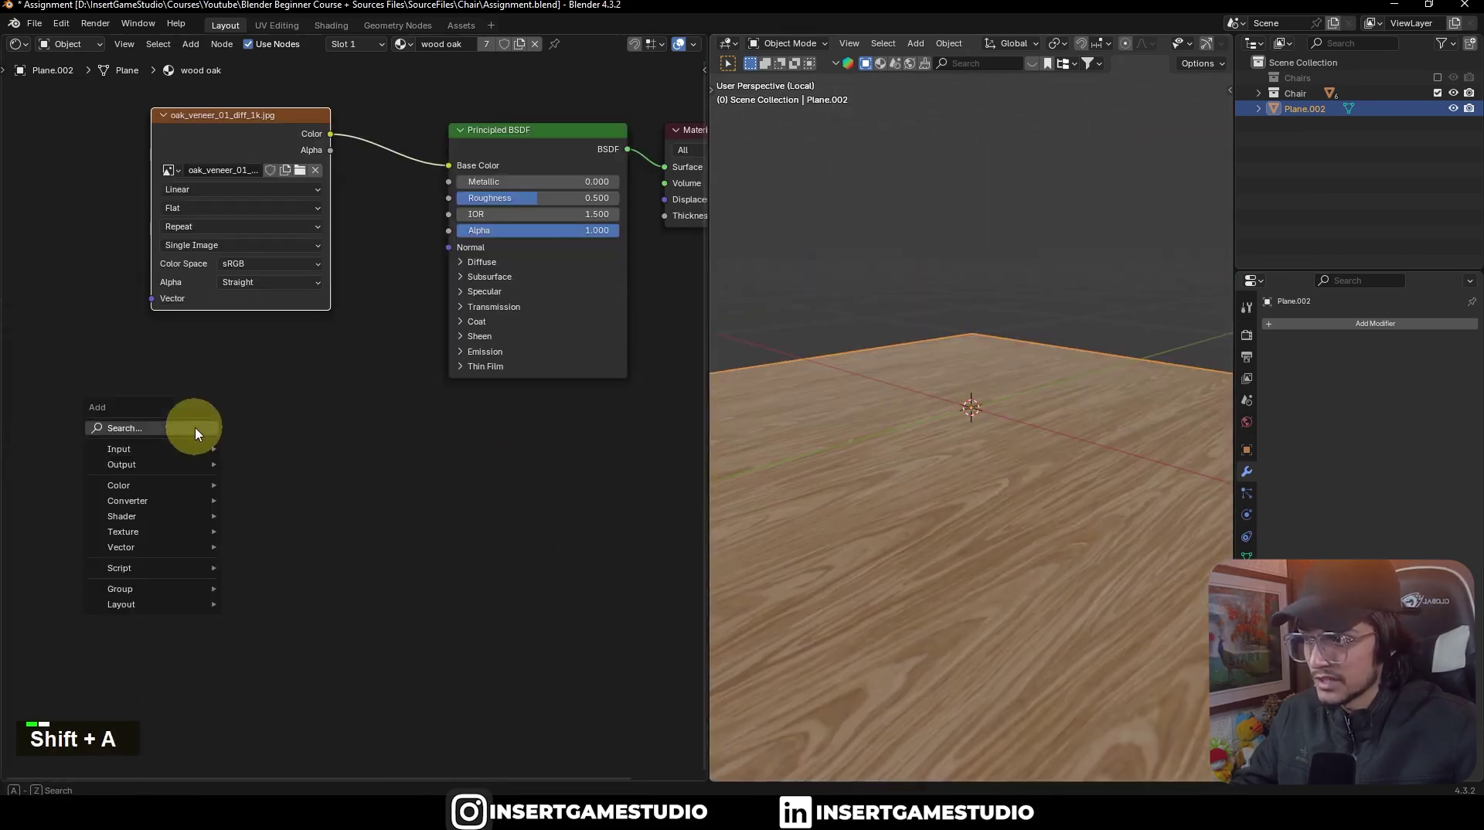
text(ima)
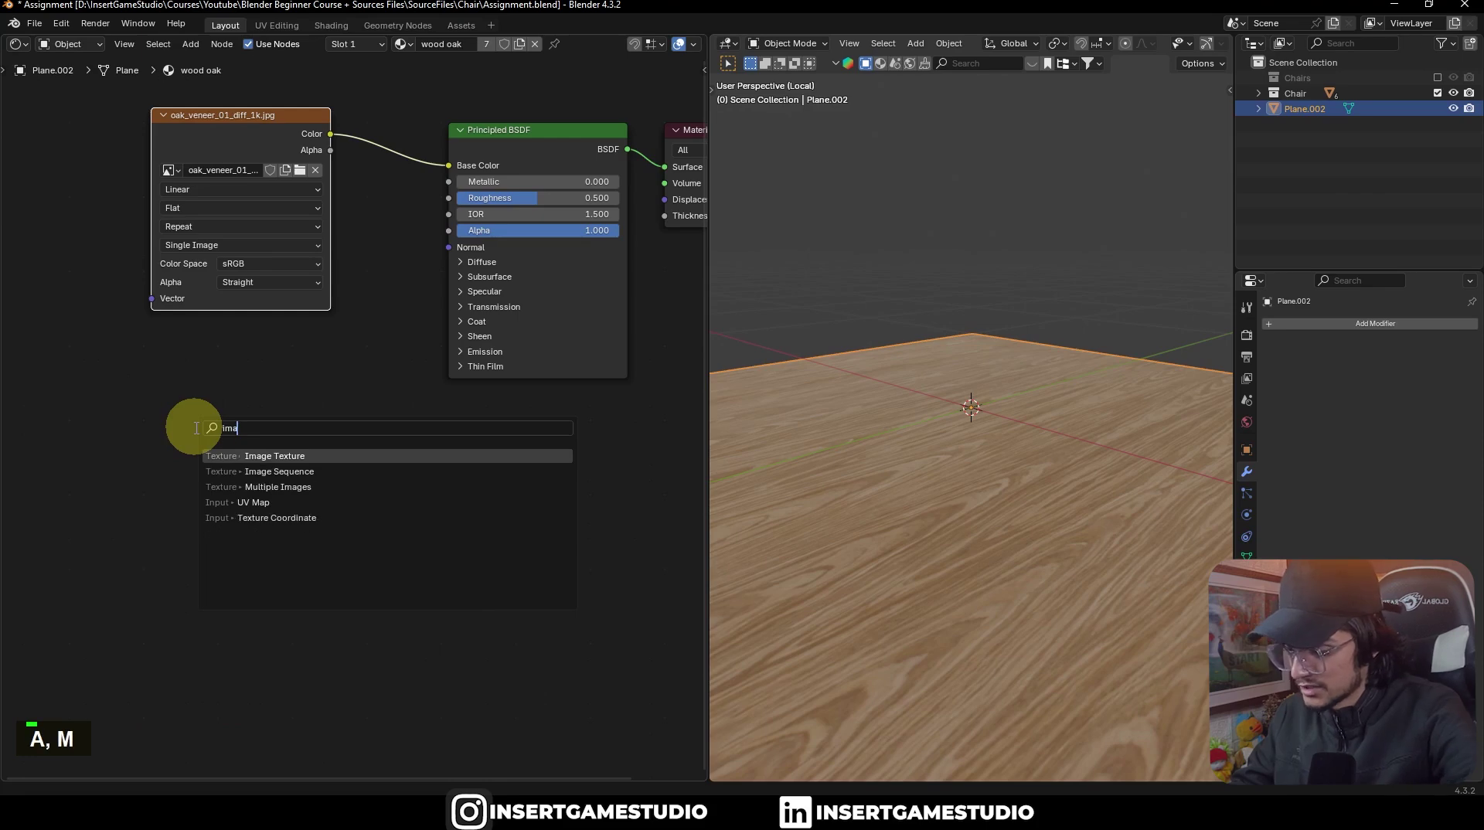
text(ge)
click(232, 456)
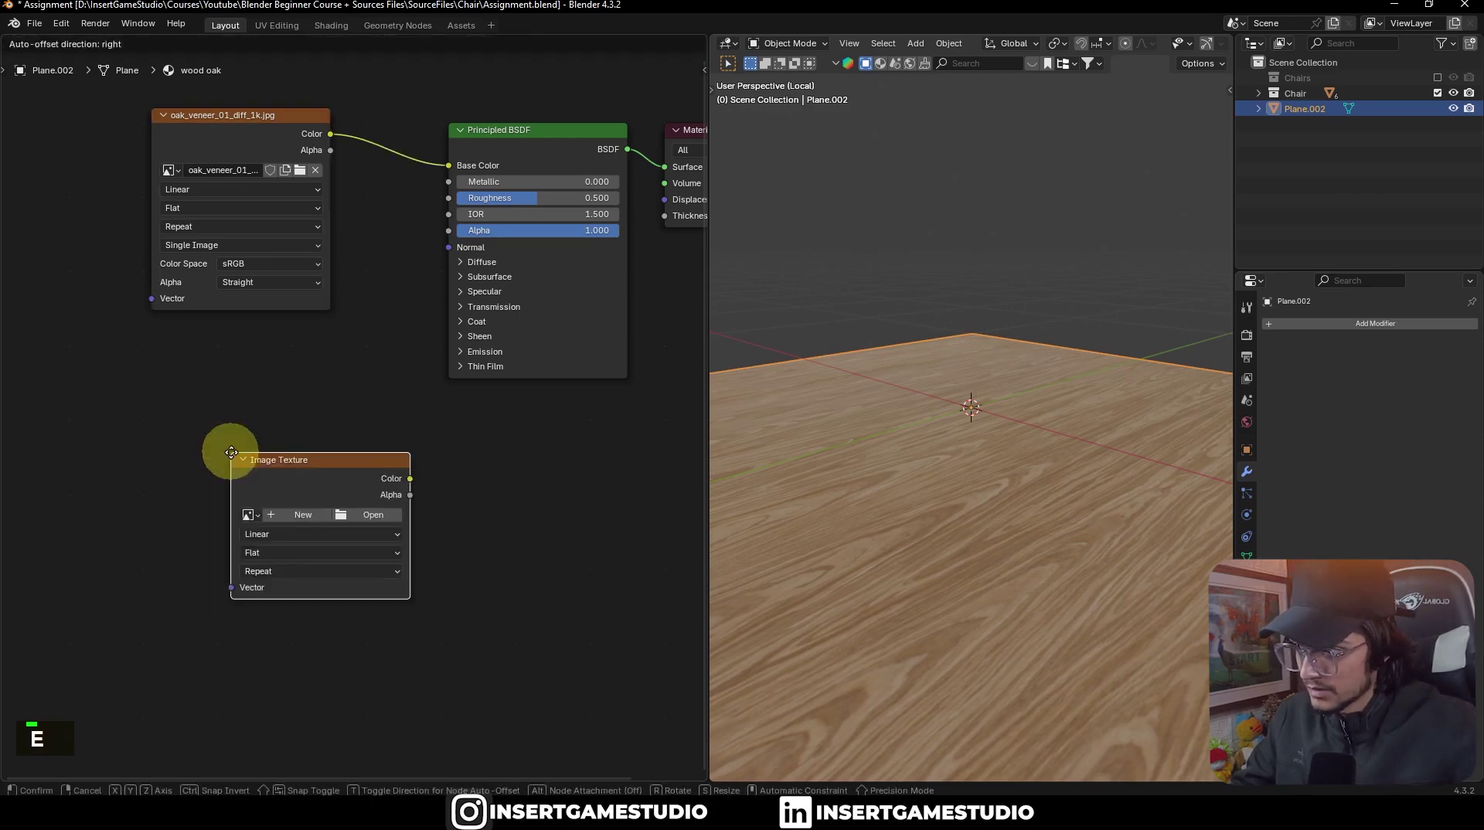
click(128, 340)
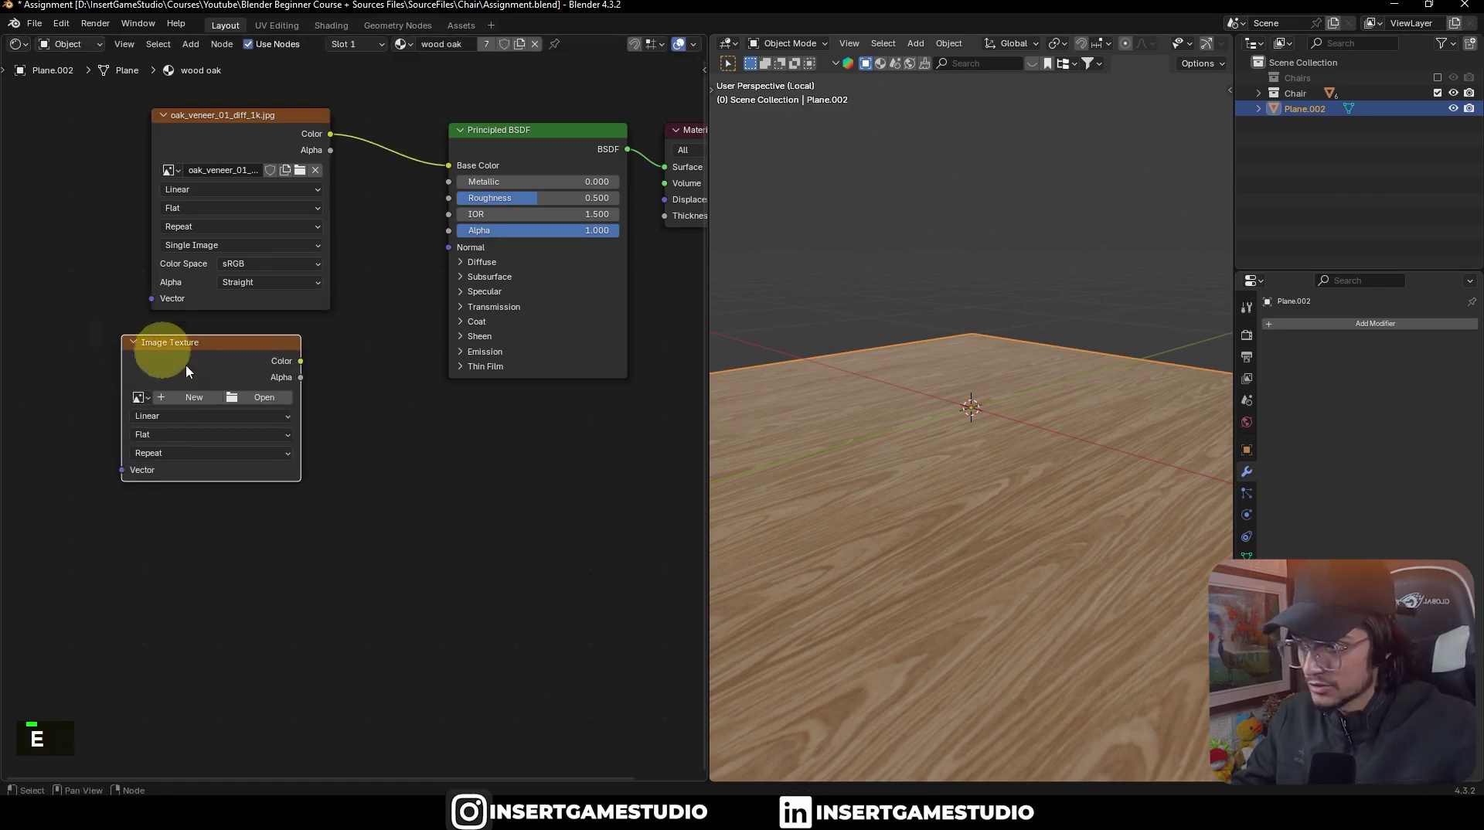
Step: Load oak_veneer_01_rough_1k.exr from the recent textures folder into the new Image Texture node
click(254, 398)
click(402, 573)
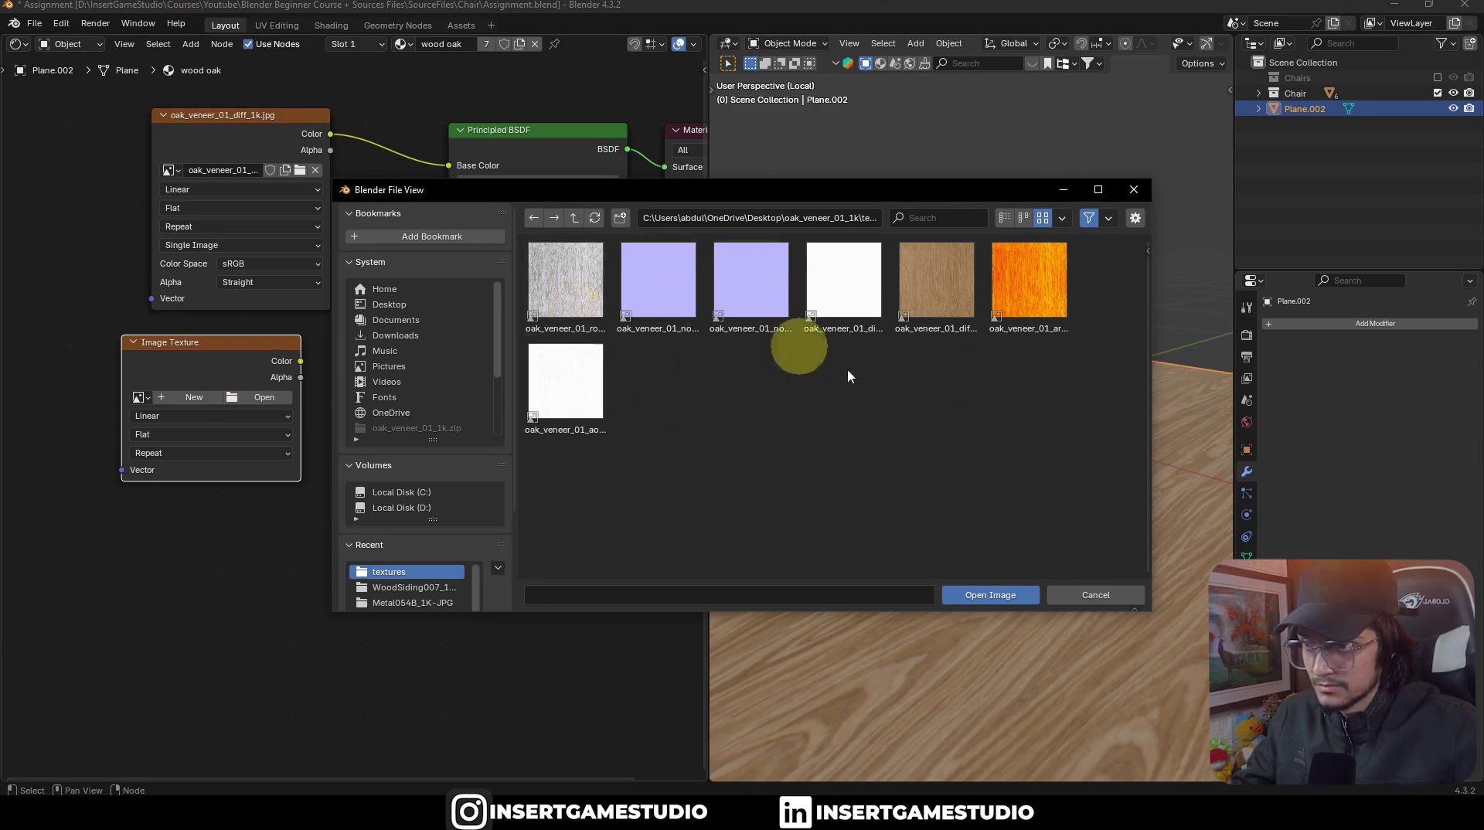
click(1005, 220)
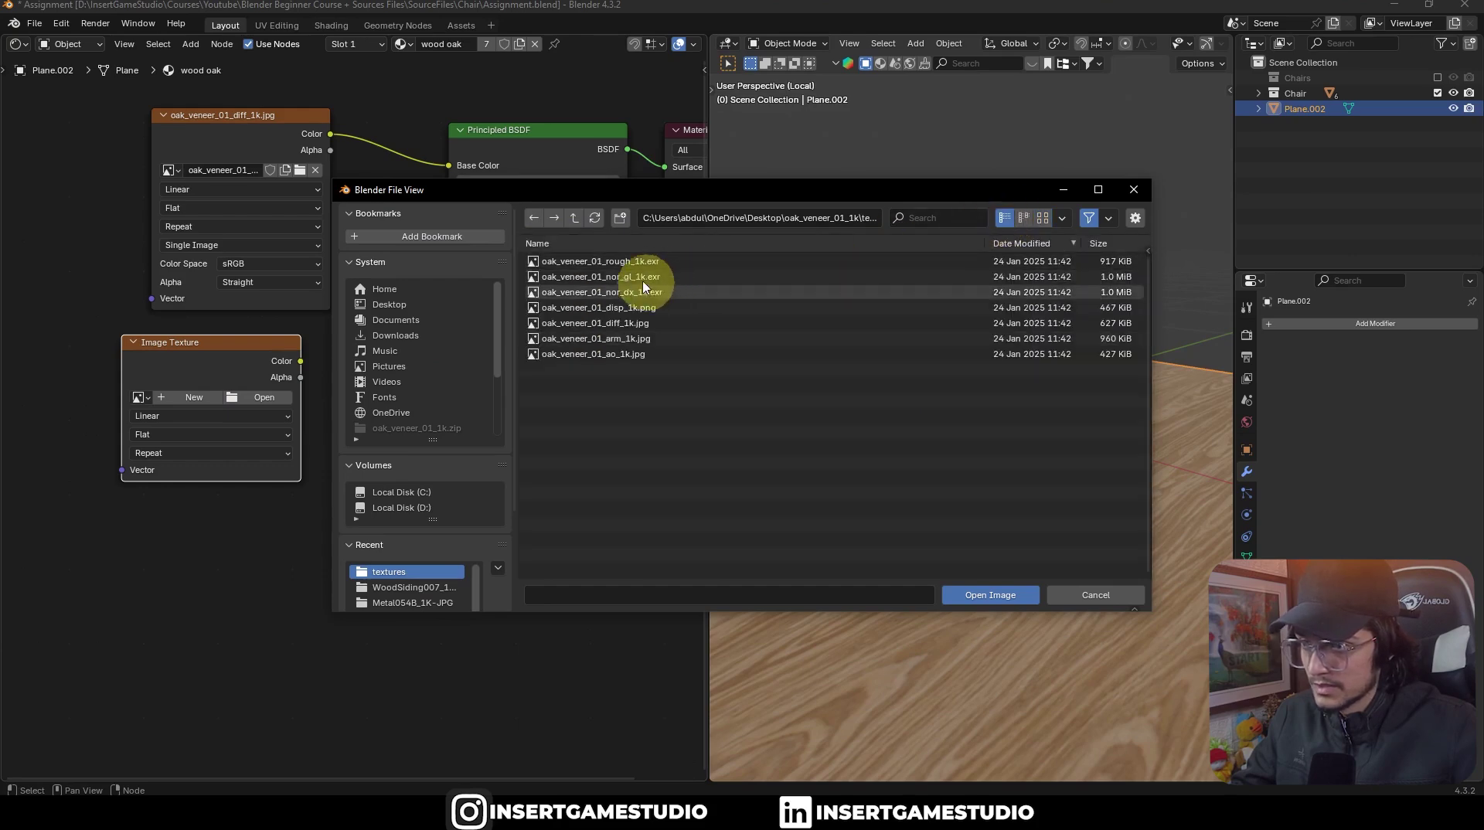
click(616, 263)
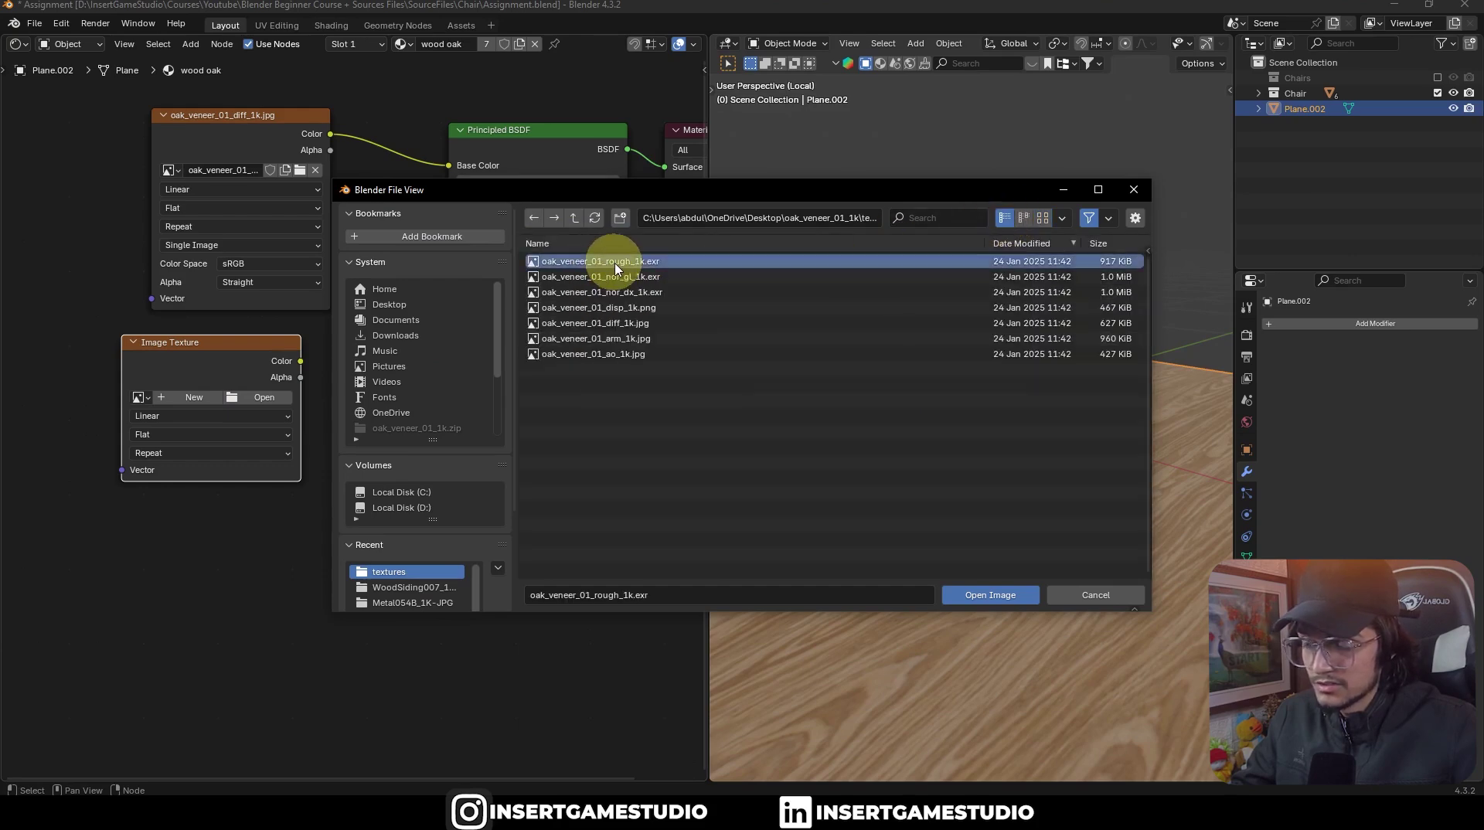
double_click(615, 264)
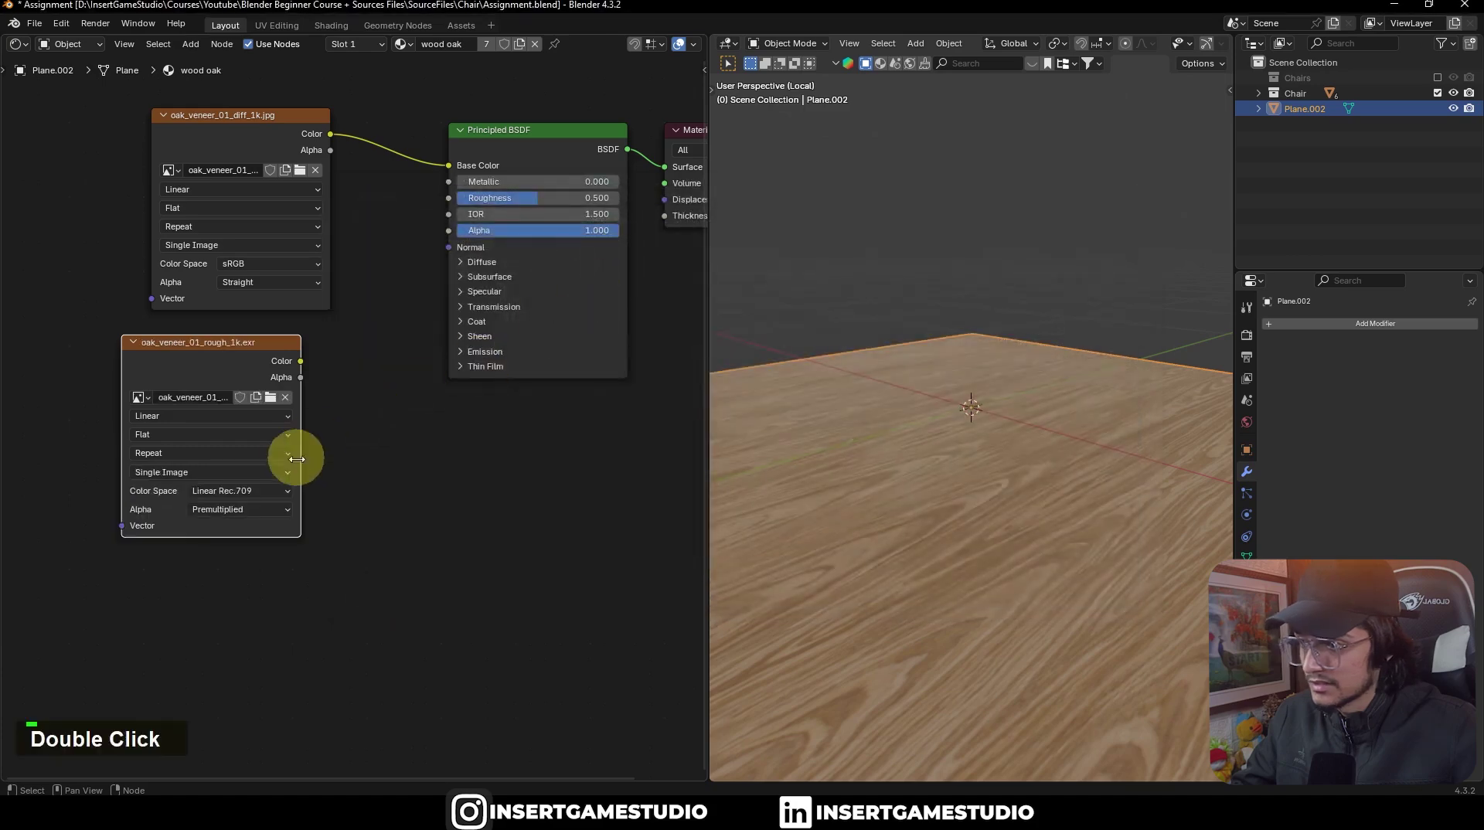
Step: Connect the roughness texture's color to the Principled BSDF's roughness and inspect the effect on the plane
drag(300, 360, 448, 198)
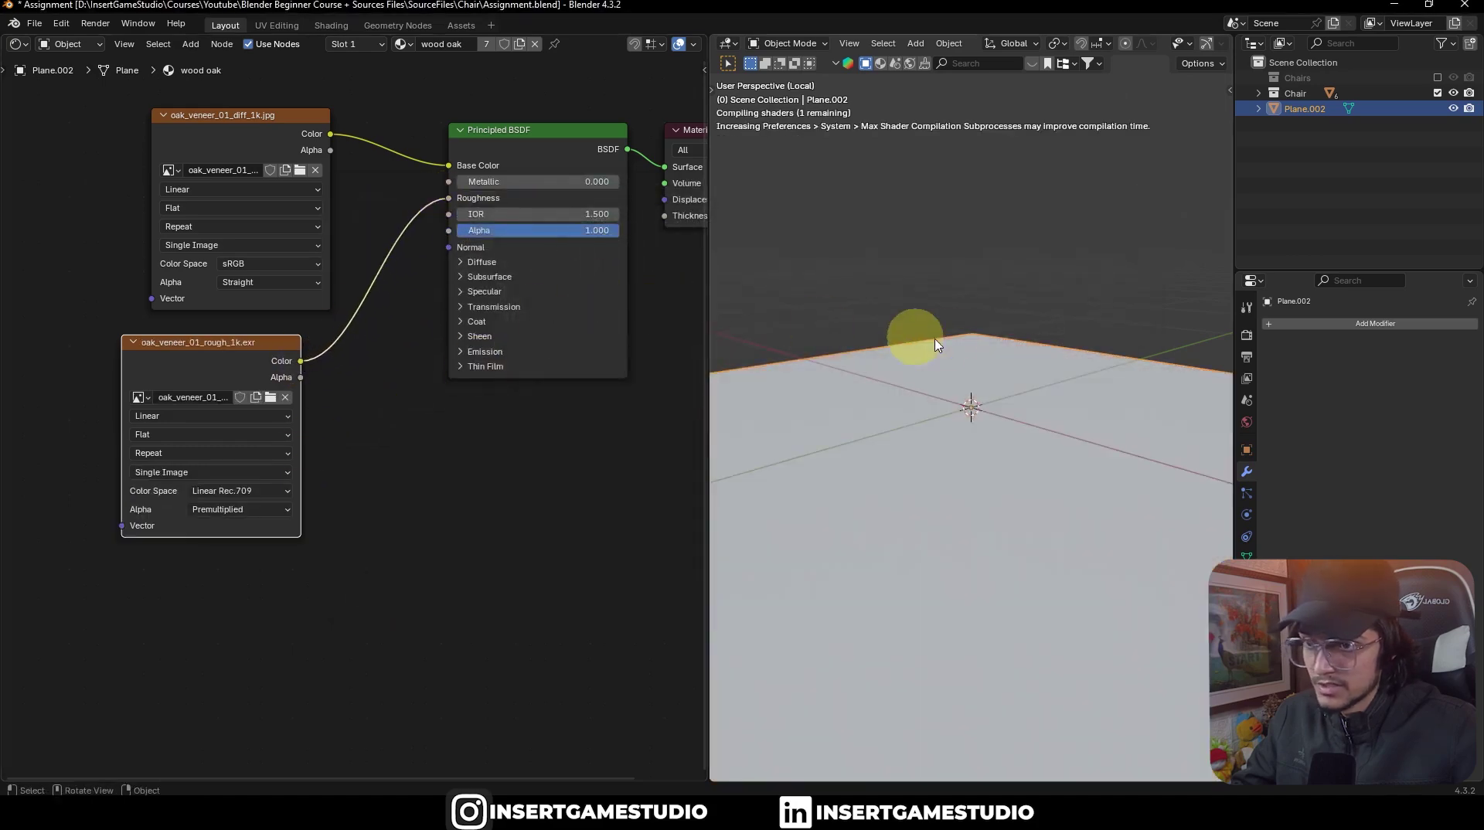
scroll(1037, 430, up, 5)
middle_drag(1036, 430, 802, 430)
Step: Cut and reconnect the roughness link to compare the plane's surface, and align the roughness node under the diffuse texture node
ctrl+right_drag(417, 216, 546, 280)
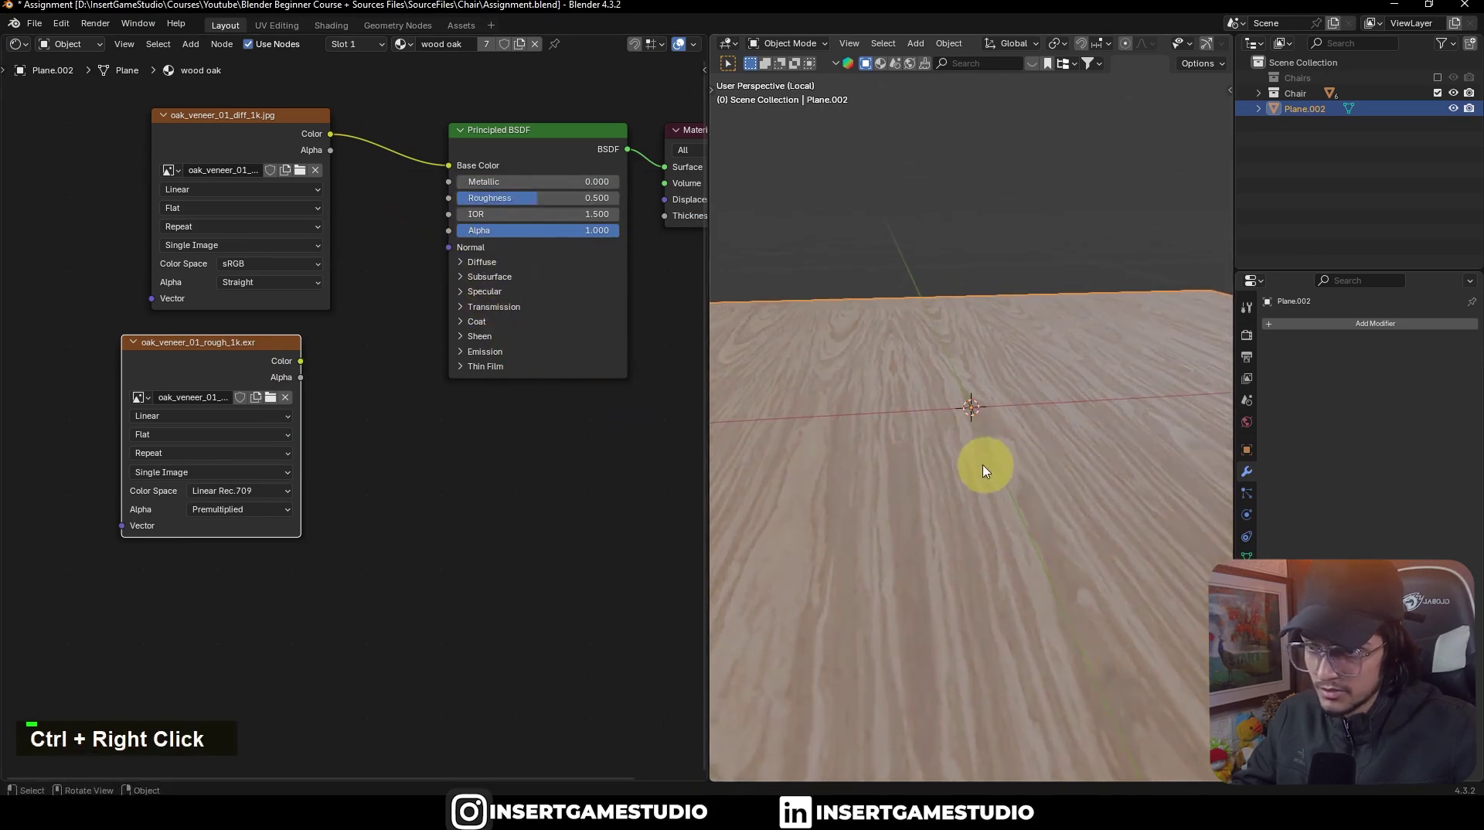
drag(300, 361, 448, 198)
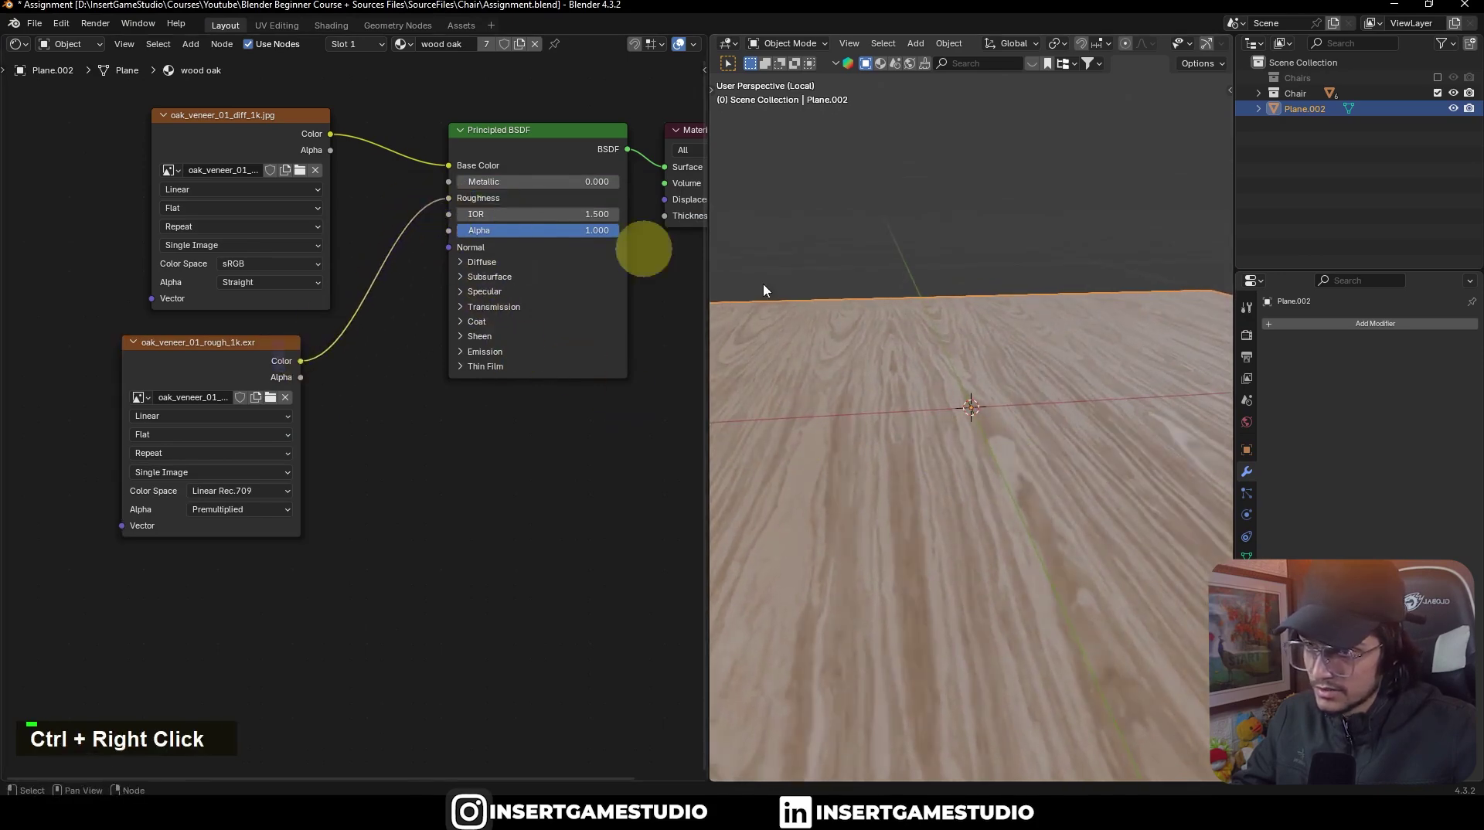
mouse_move(1069, 413)
middle_down()
mouse_move(1198, 430)
mouse_move(1079, 423)
middle_up()
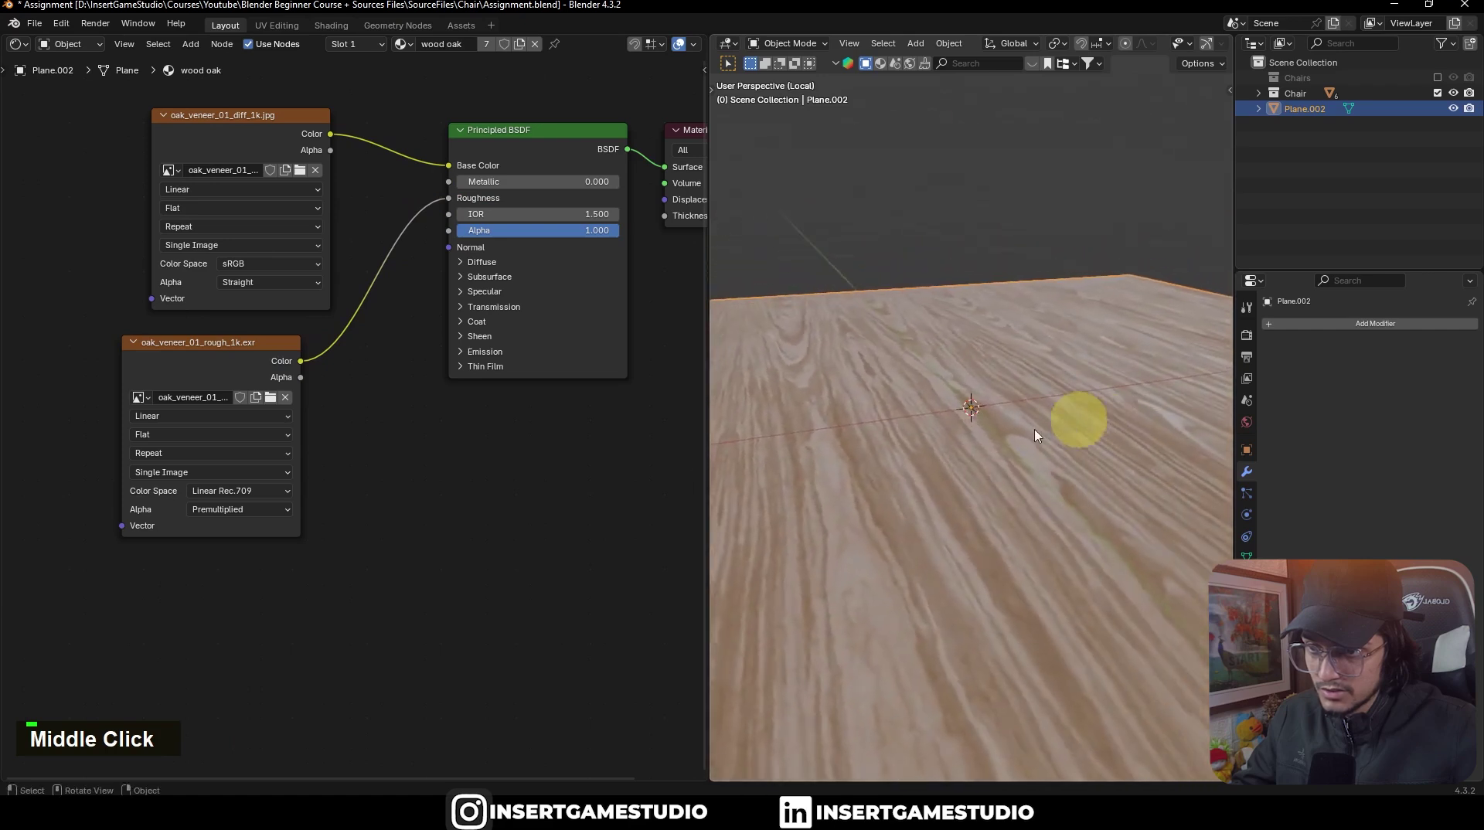
drag(267, 367, 295, 346)
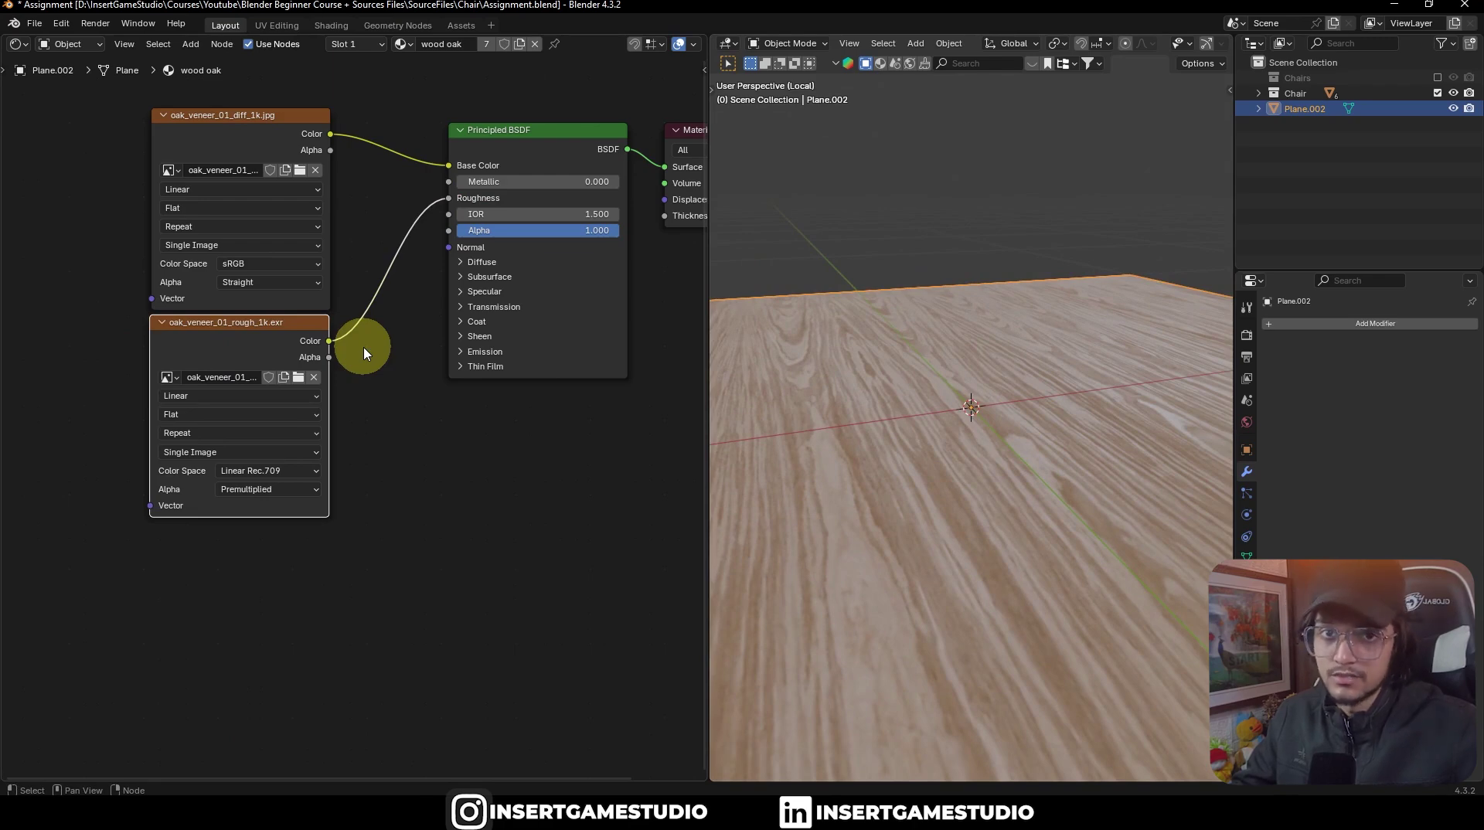
middle_drag(394, 417, 396, 368)
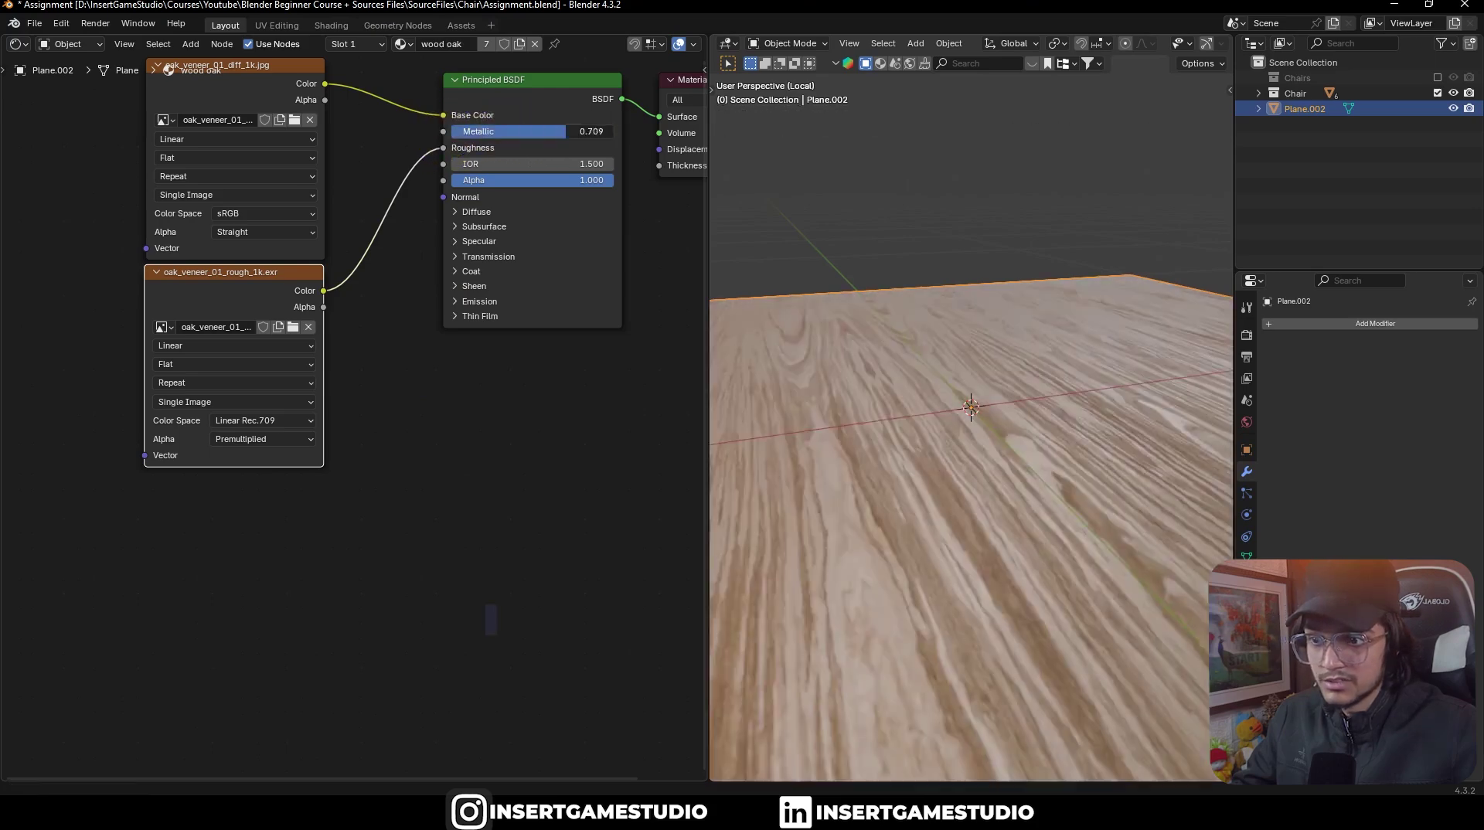
scroll(391, 314, up, 1)
middle_drag(391, 314, 412, 364)
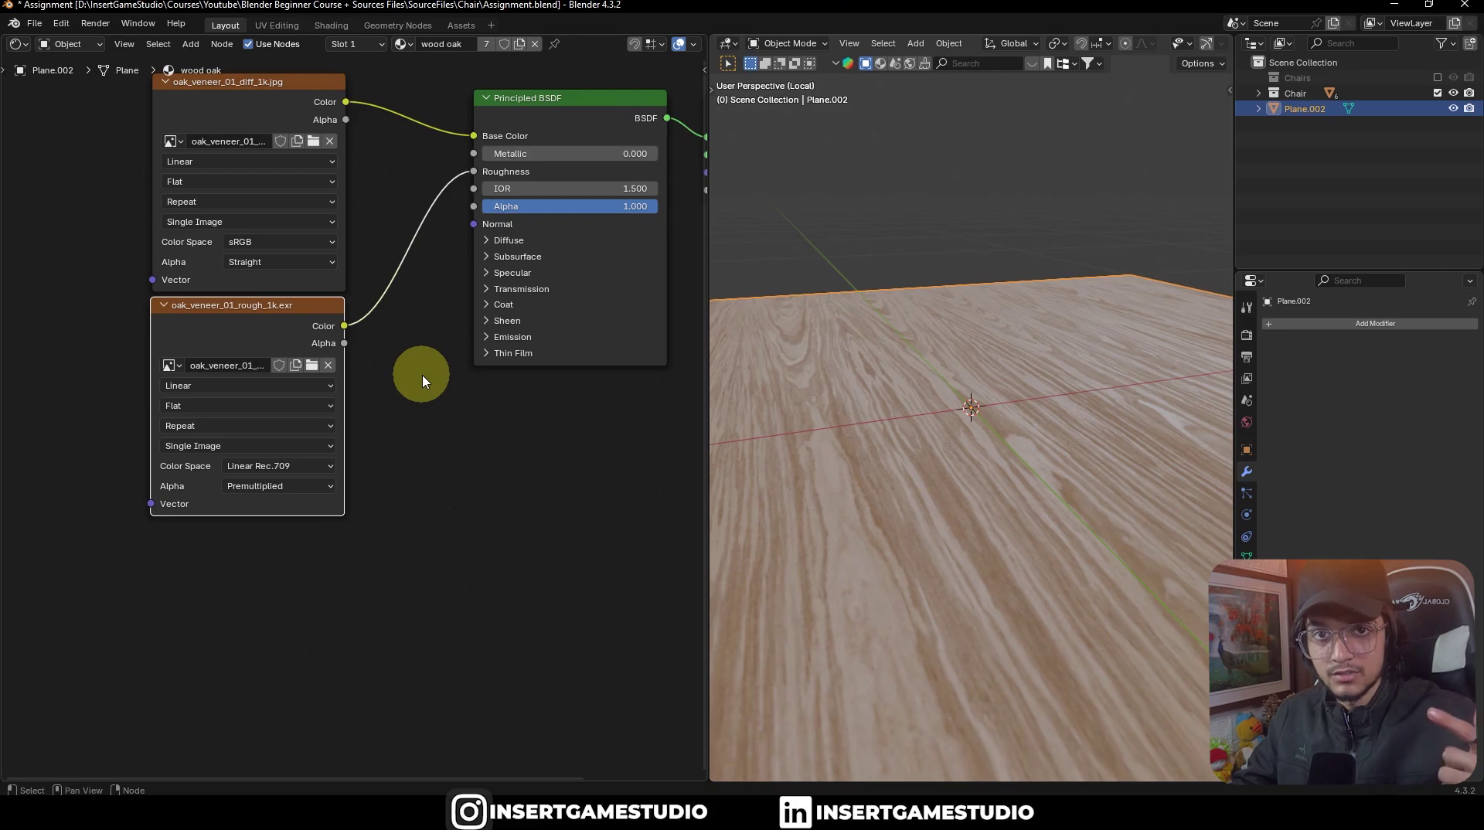
key(Delete)
key(Delete)
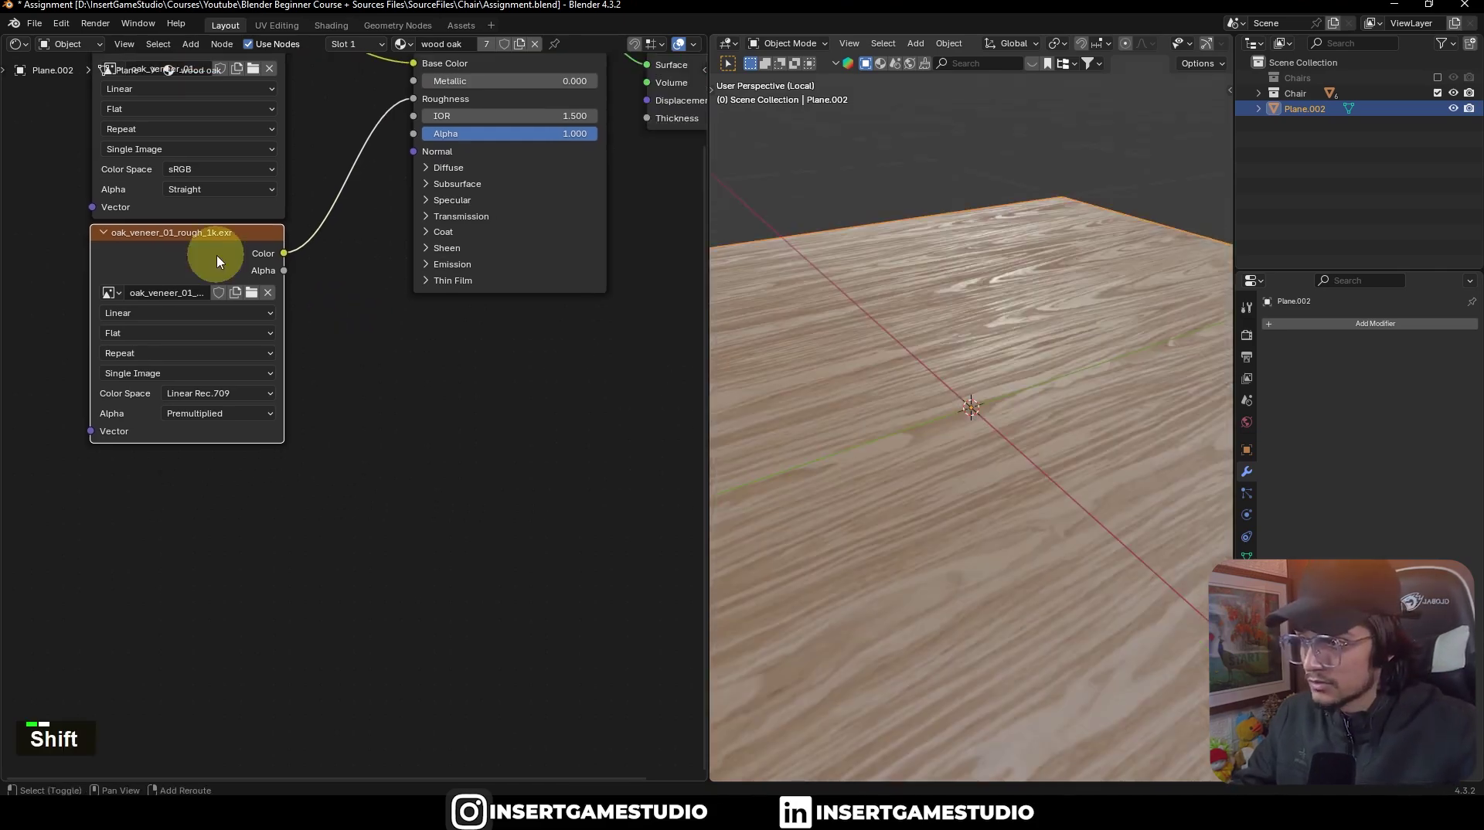
Step: Duplicate the roughness texture node directly below the original and clear the image from the copy
key(shift+d)
click(221, 487)
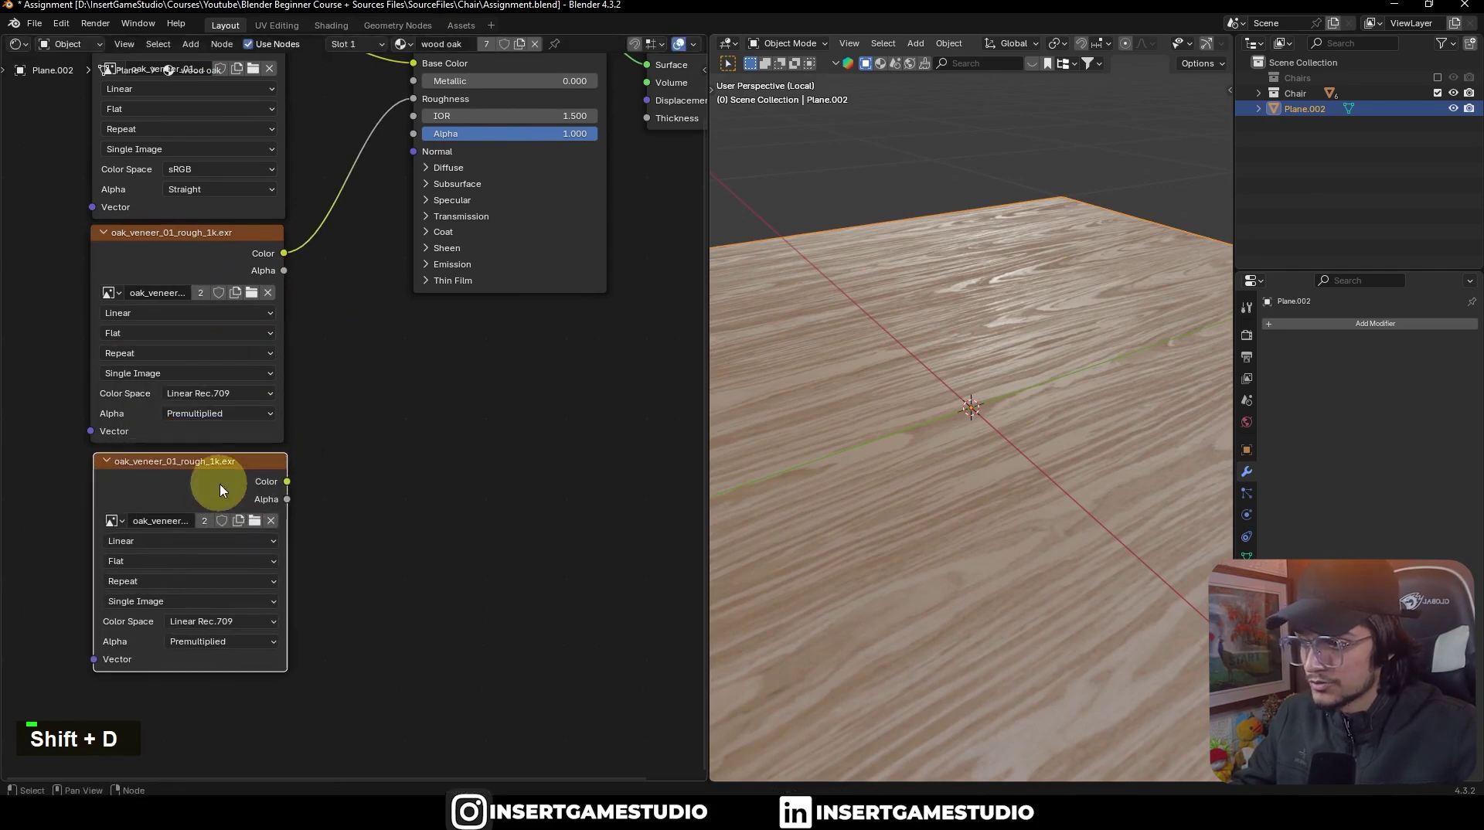
click(271, 520)
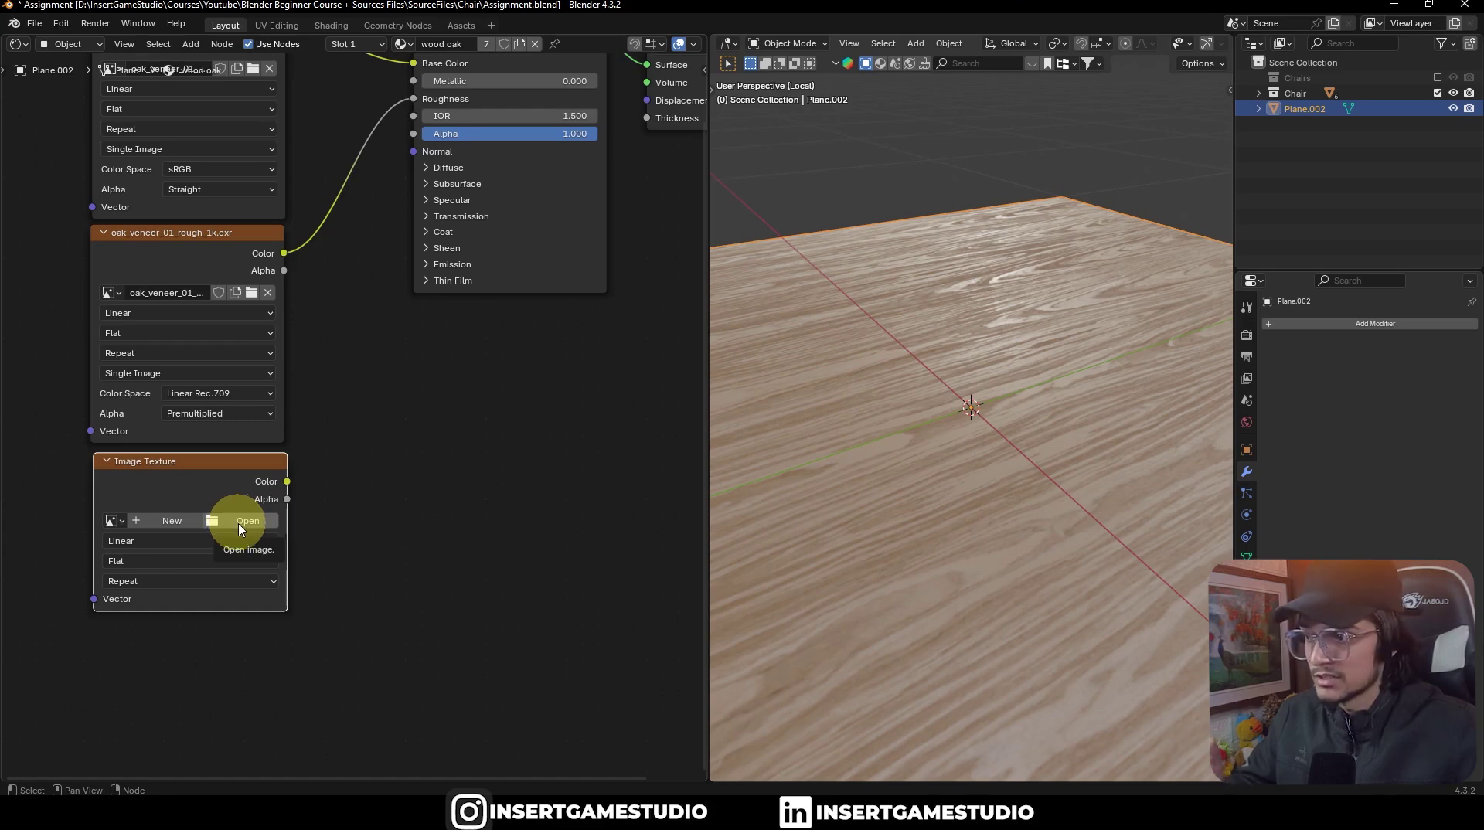
Step: Load oak_veneer_01_nor_gl_1k.exr into the emptied texture node and feed its color into the Principled BSDF's normal input
click(233, 528)
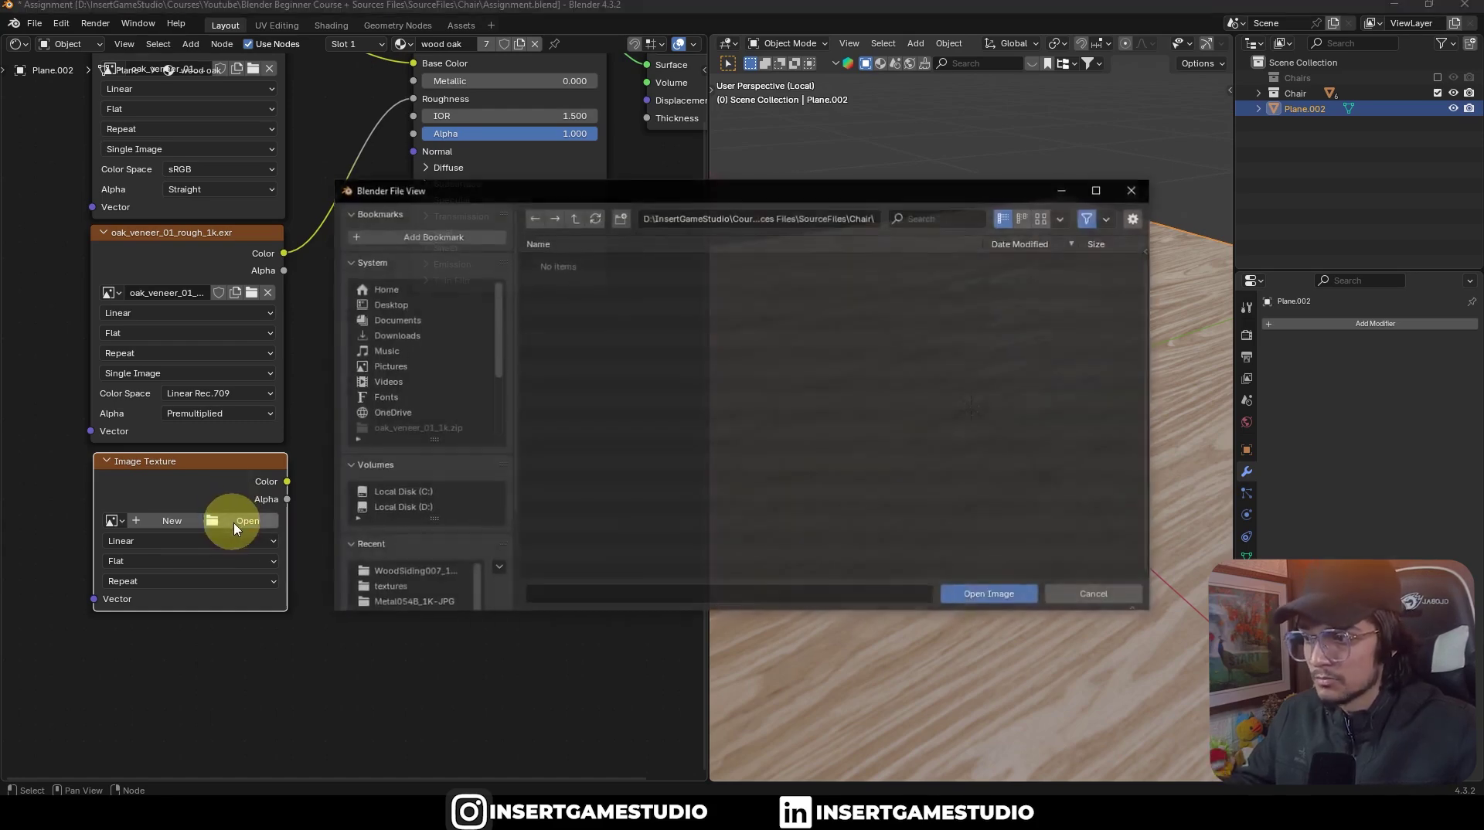
scroll(424, 585, up, 1)
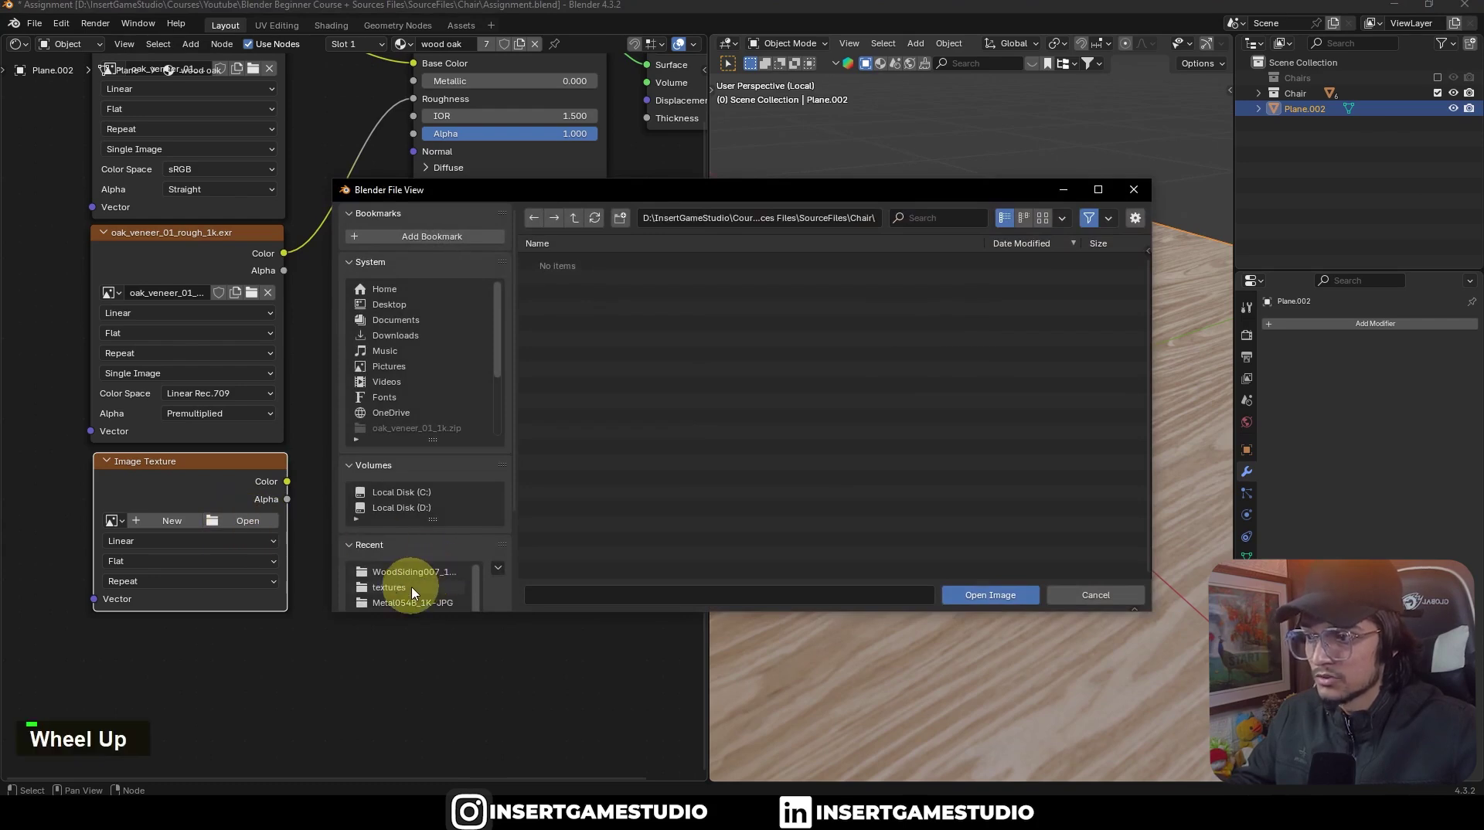
click(411, 590)
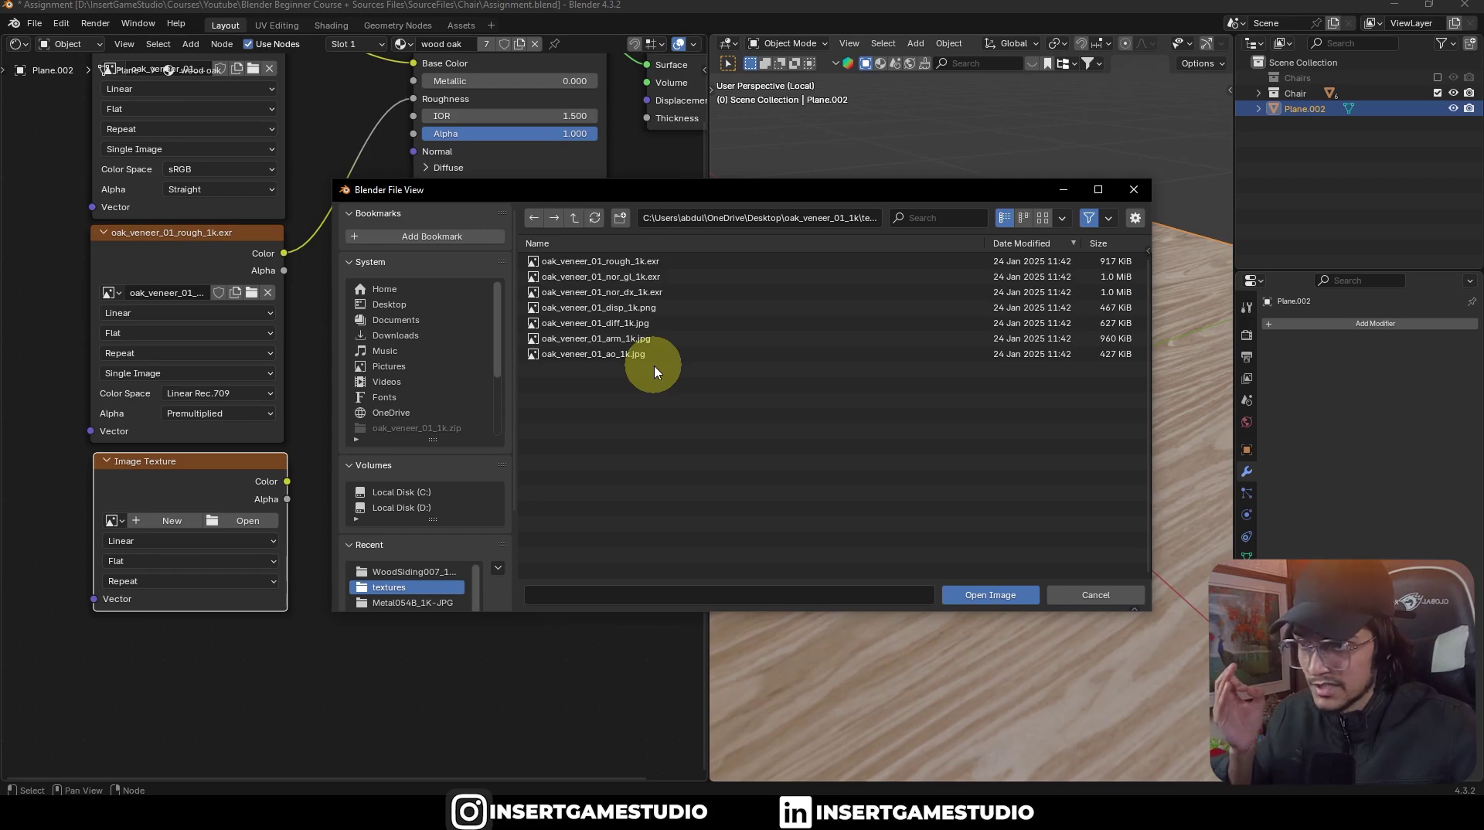
mouse_move(649, 284)
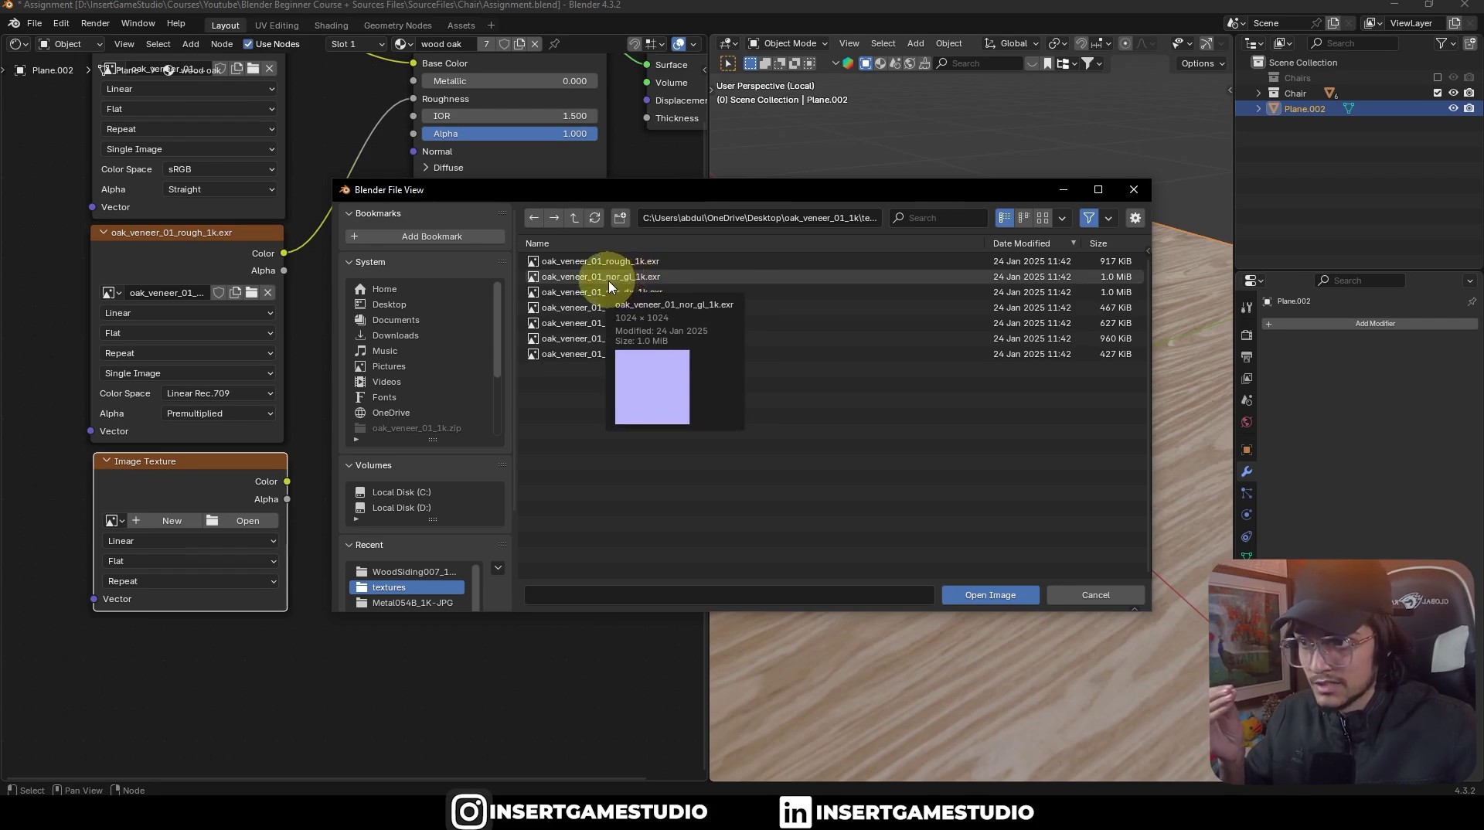
double_click(659, 277)
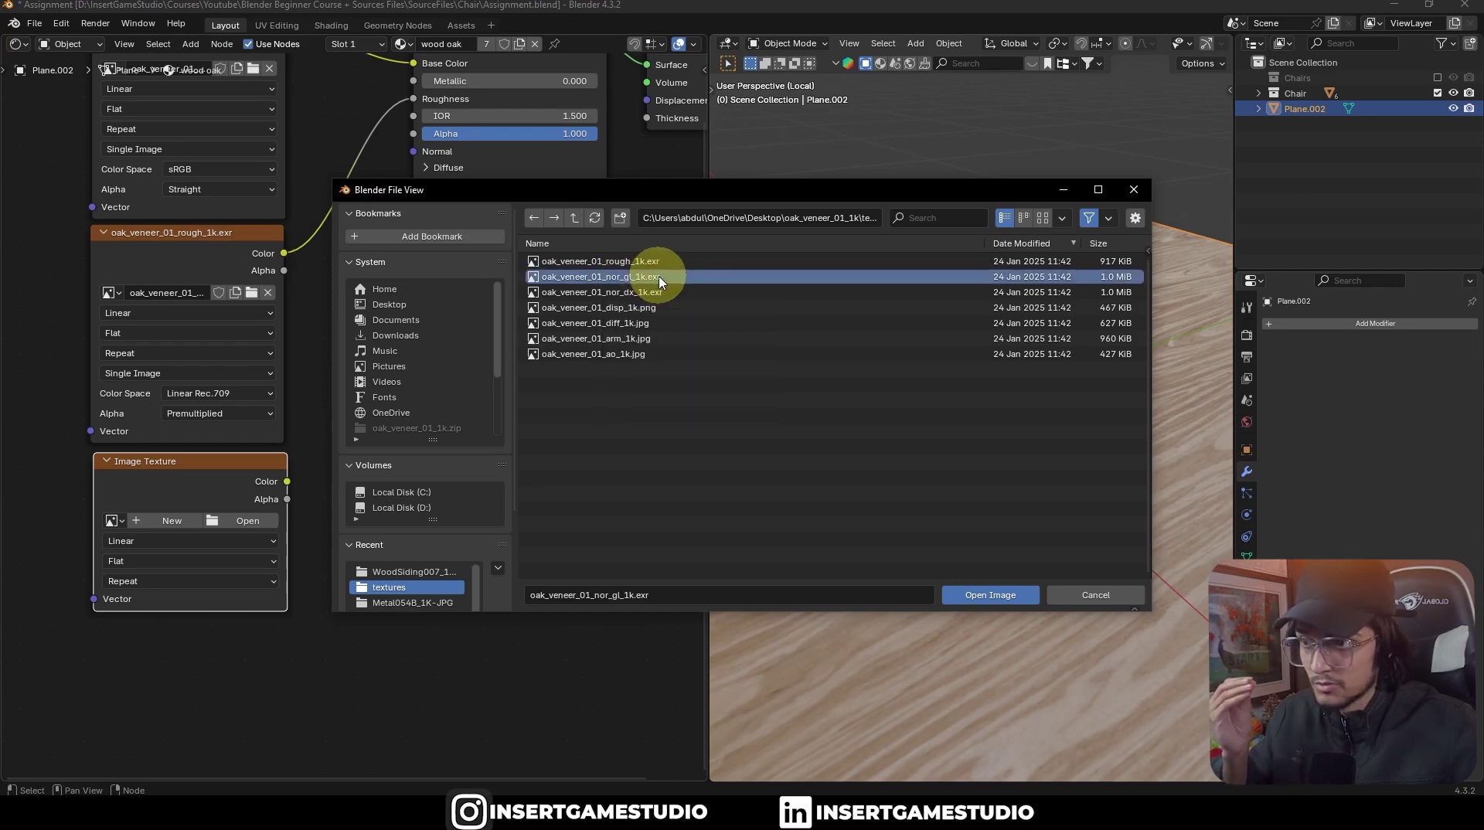
double_click(659, 279)
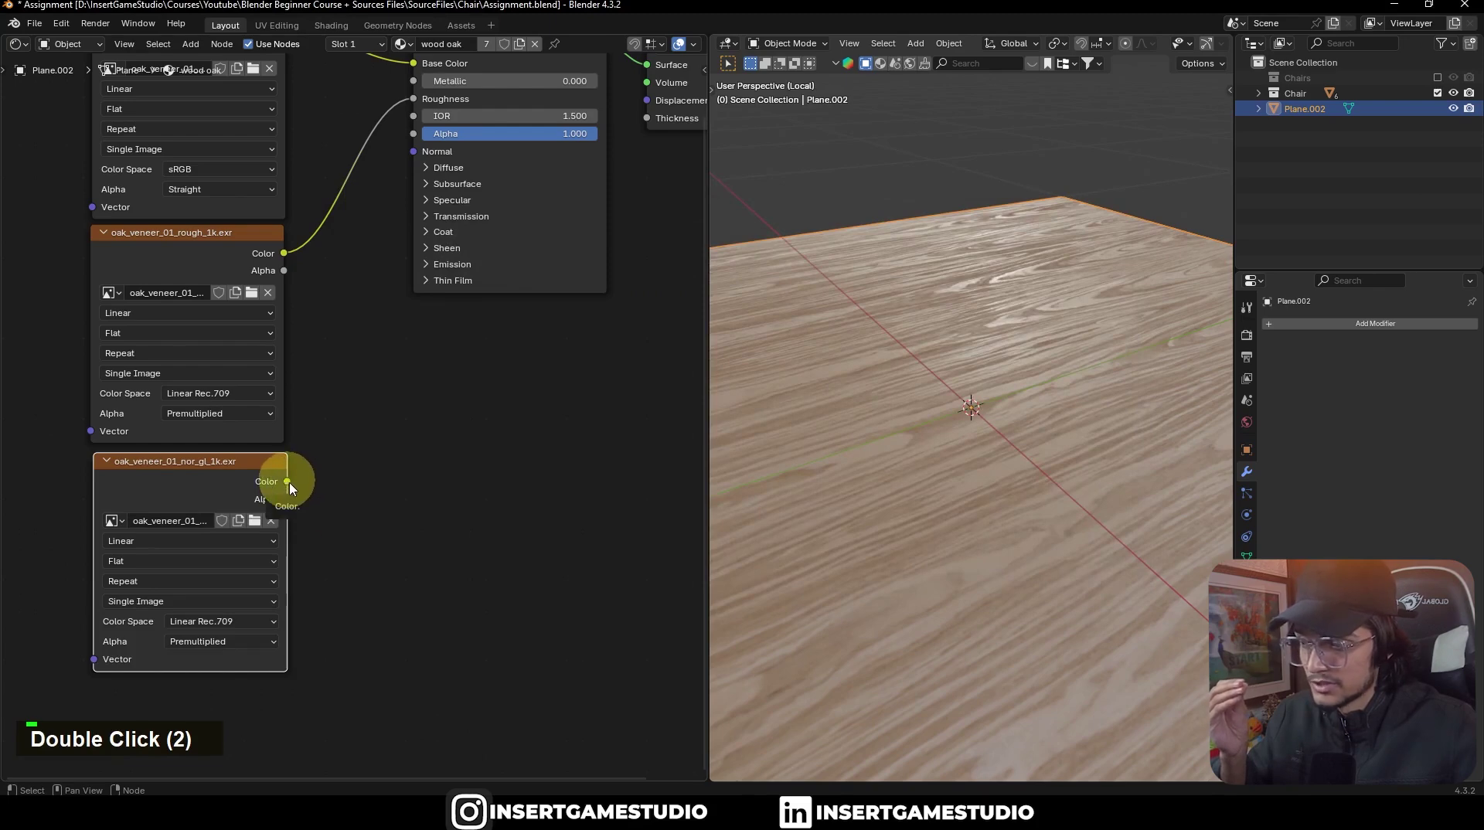
drag(287, 481, 419, 153)
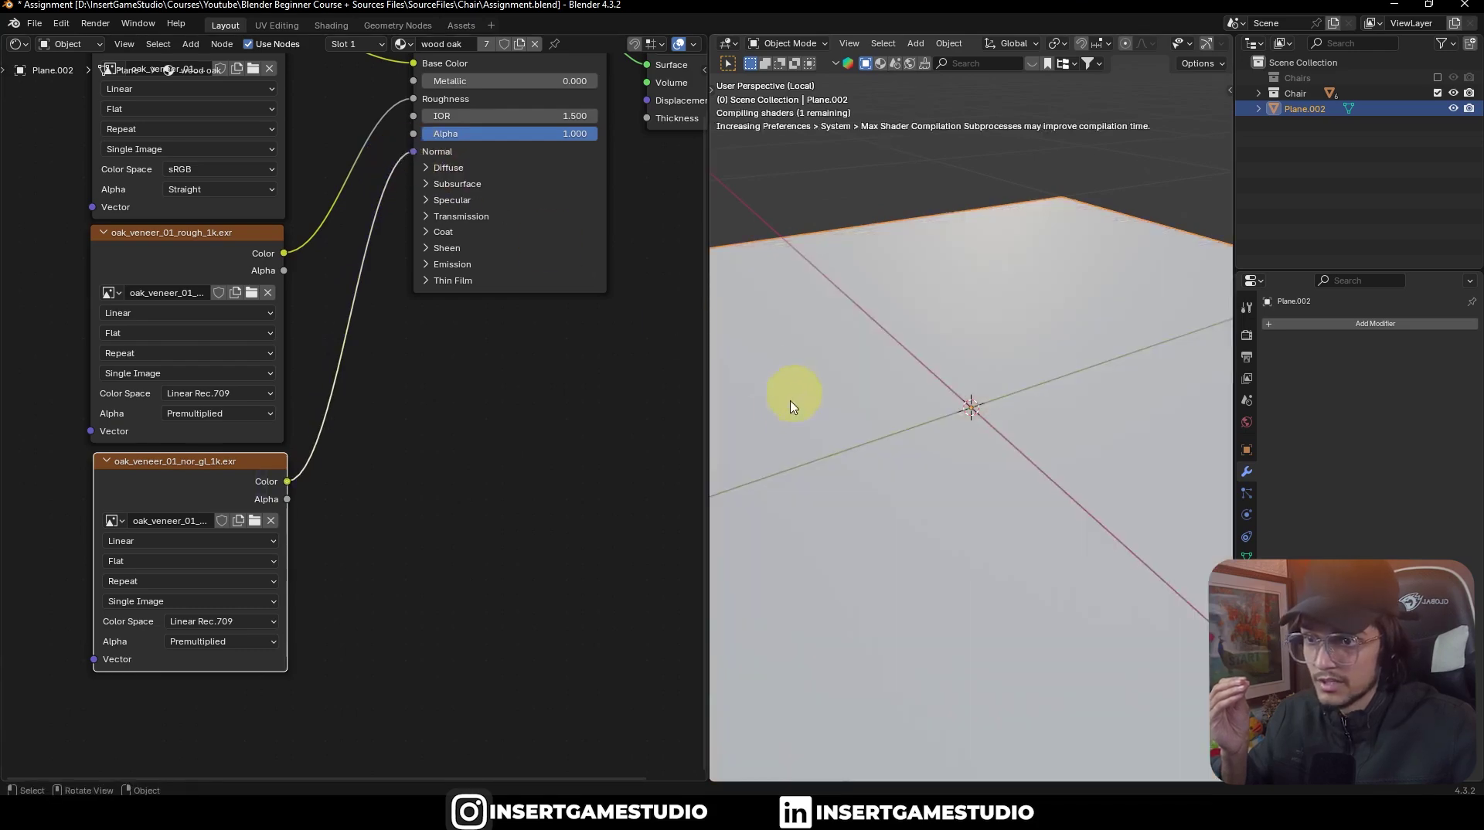
middle_drag(827, 420, 937, 378)
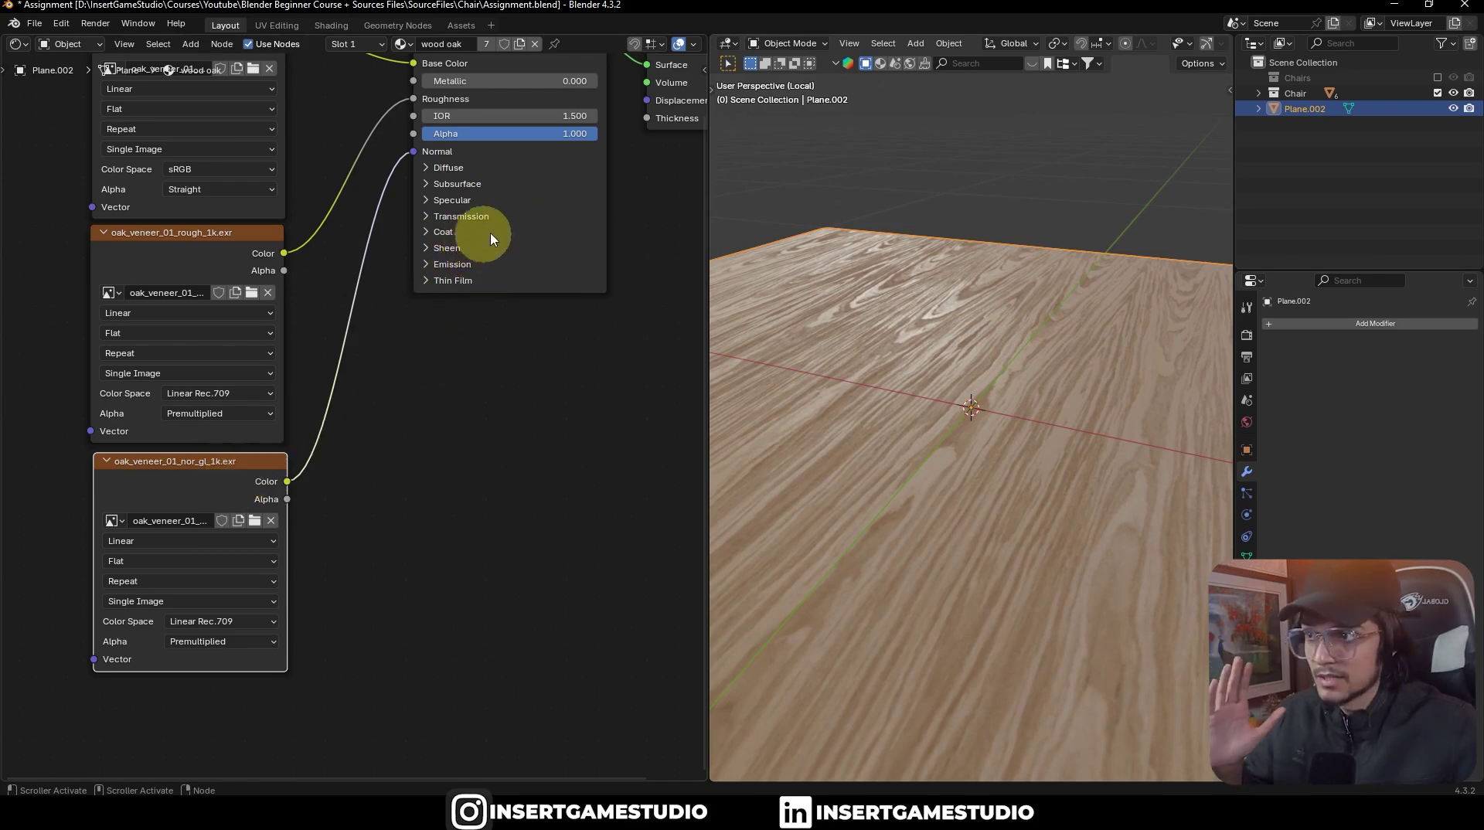
Step: Insert a Normal Map node between the oak_veneer_01_nor_gl_1k.exr texture's color and the Principled BSDF's normal input
middle_drag(498, 225, 509, 150)
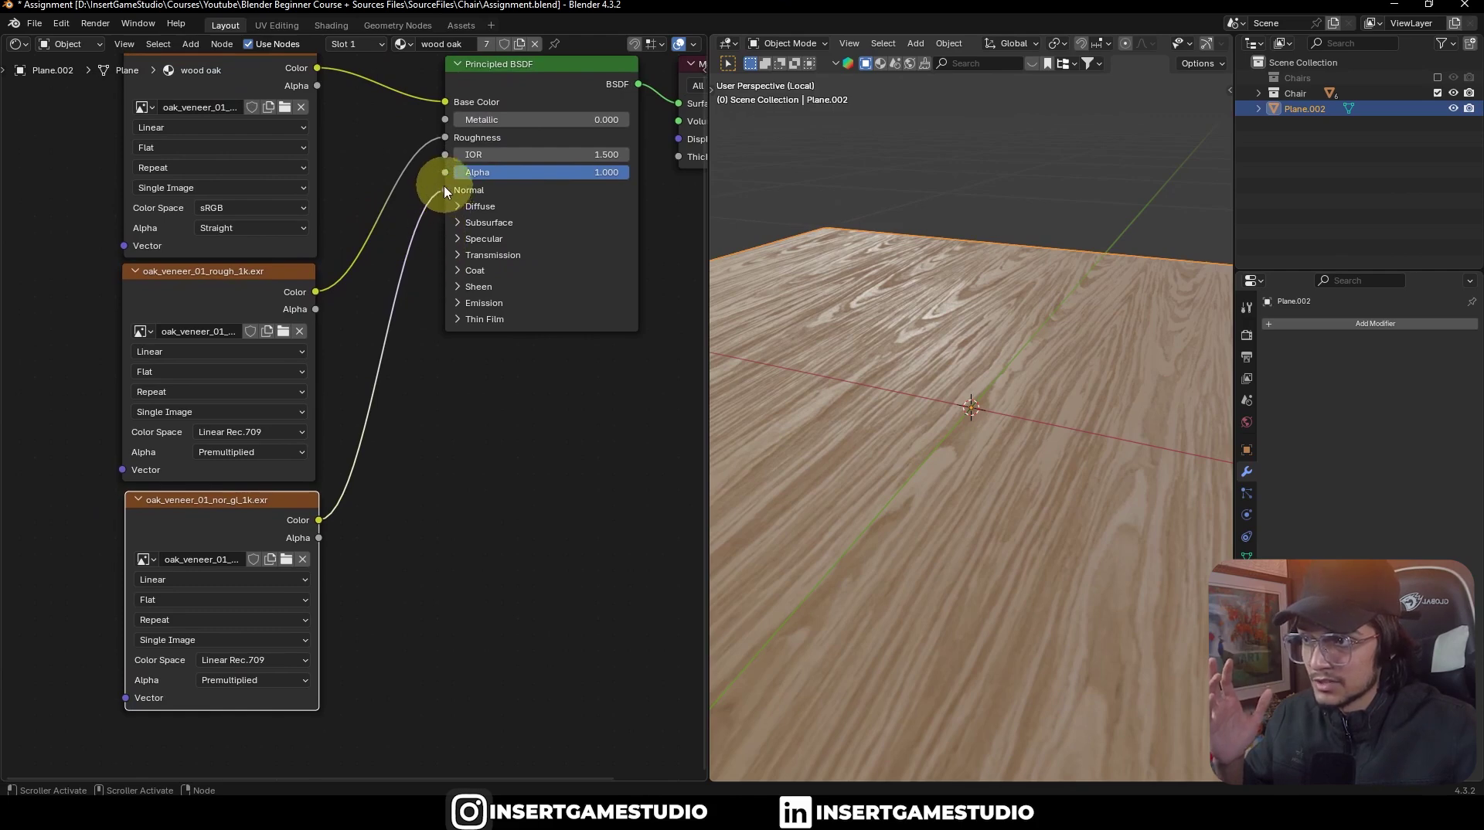
drag(448, 193, 446, 191)
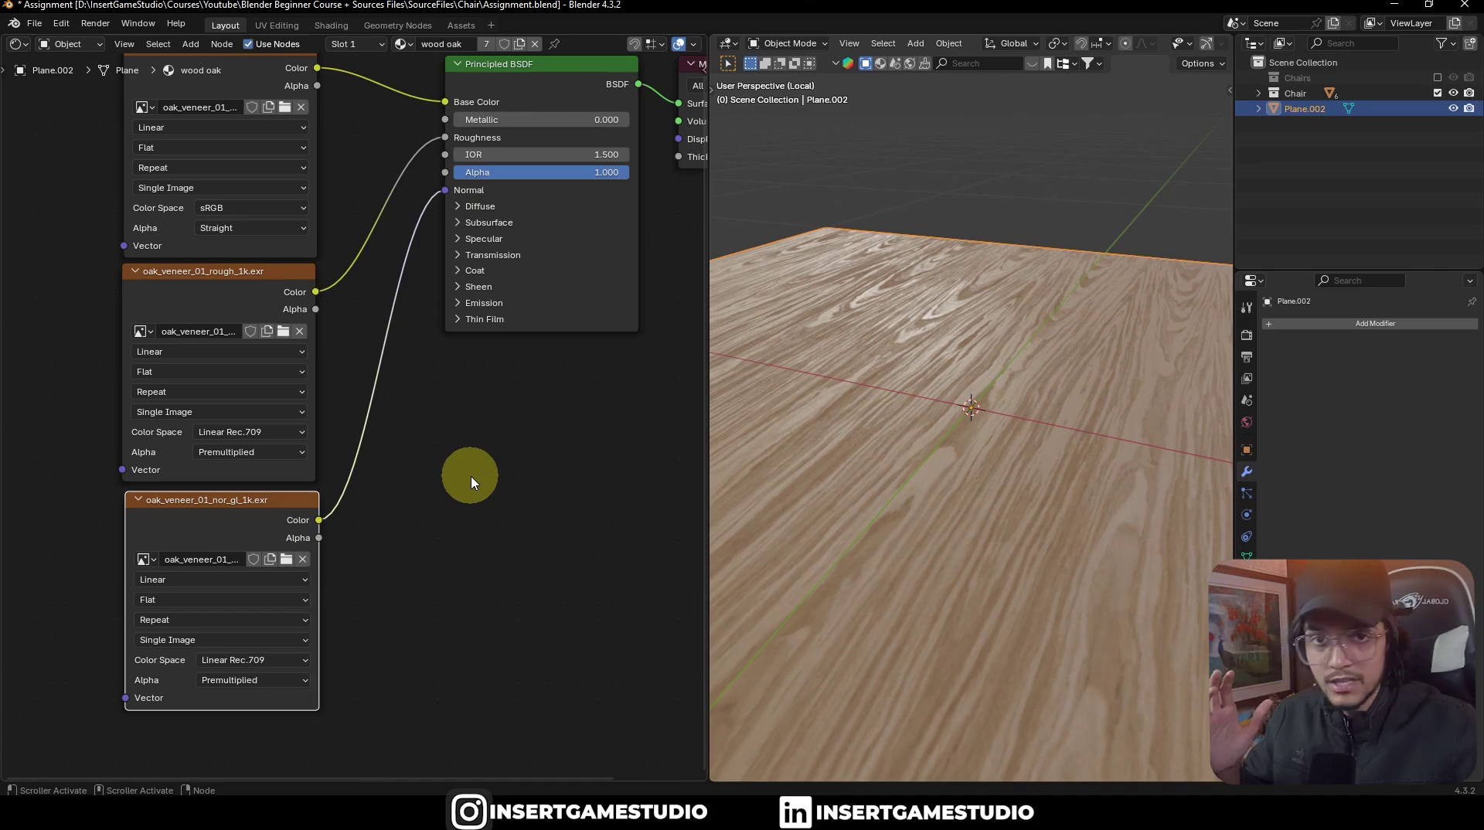
key(shift+a)
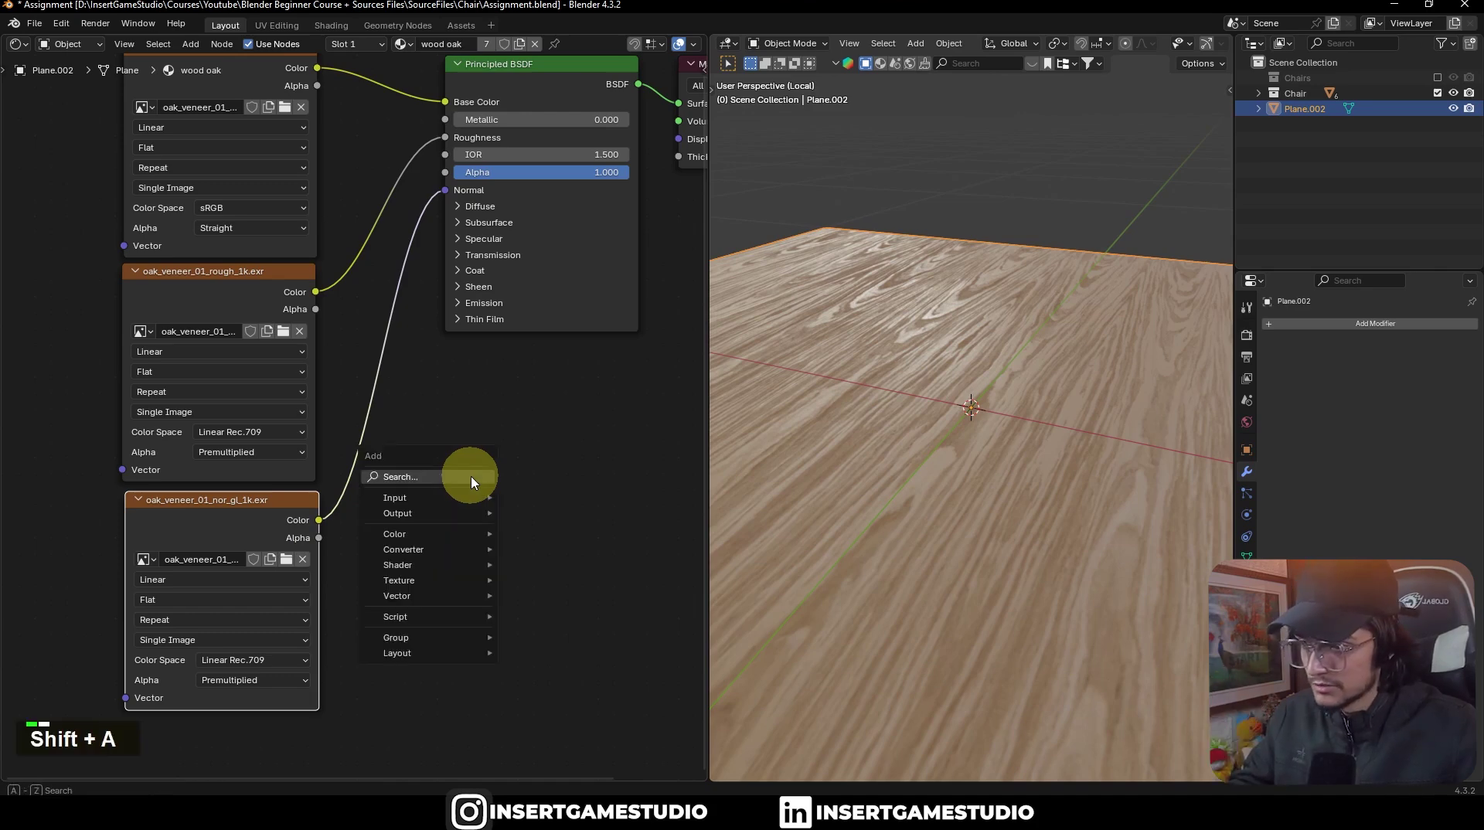
text(norma)
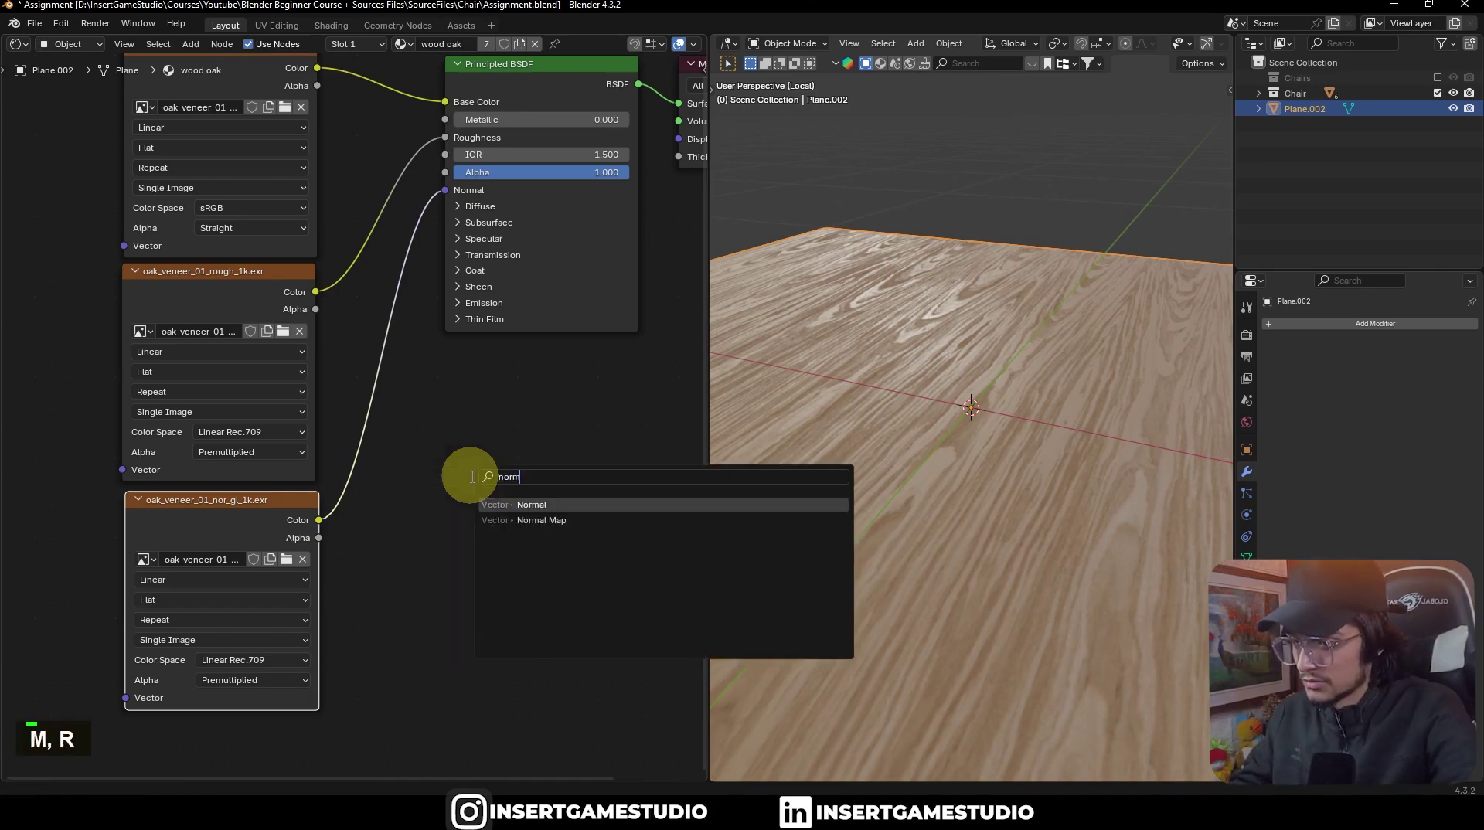
click(557, 520)
click(408, 454)
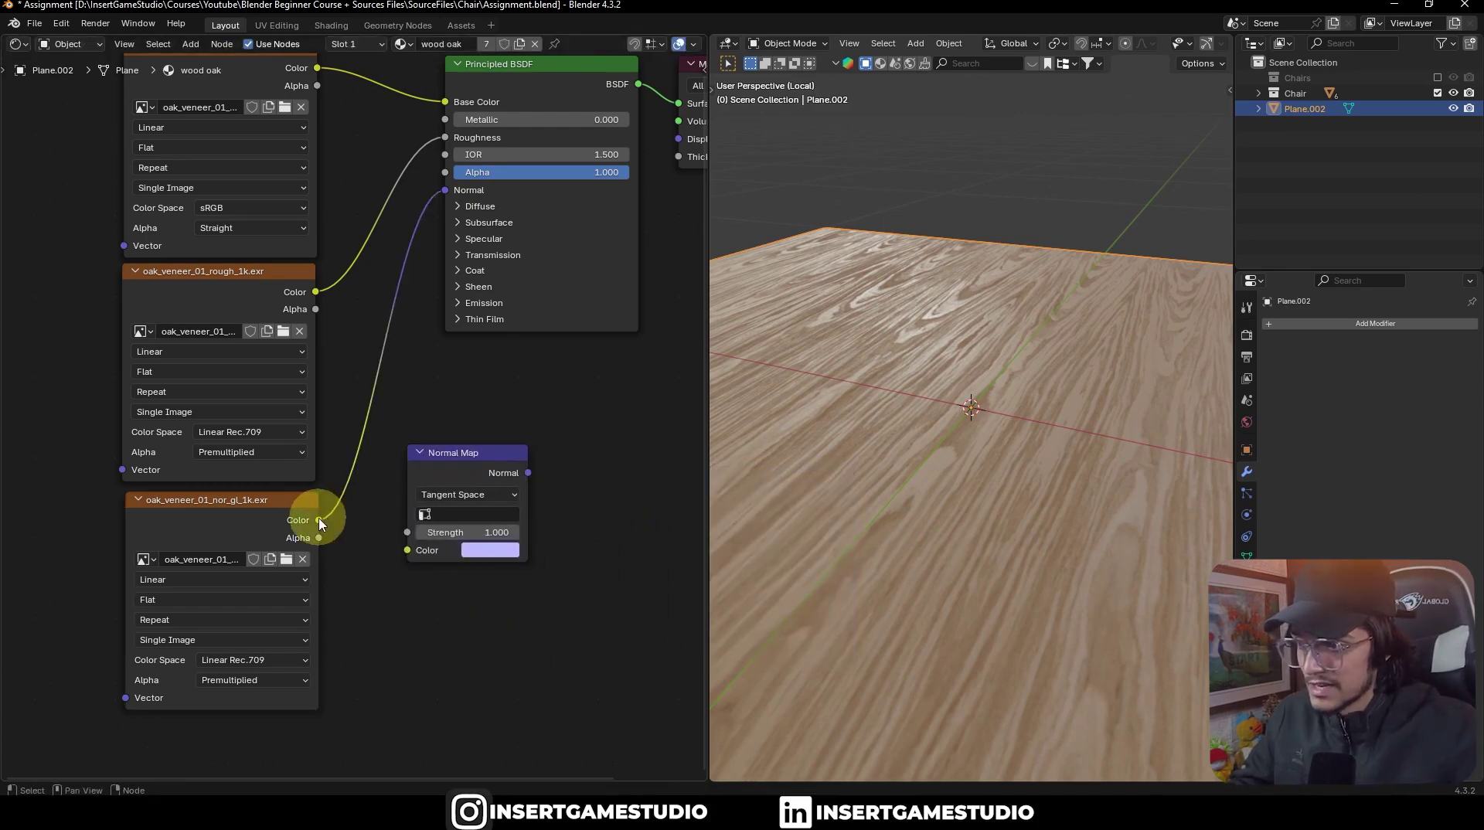
drag(318, 522, 407, 549)
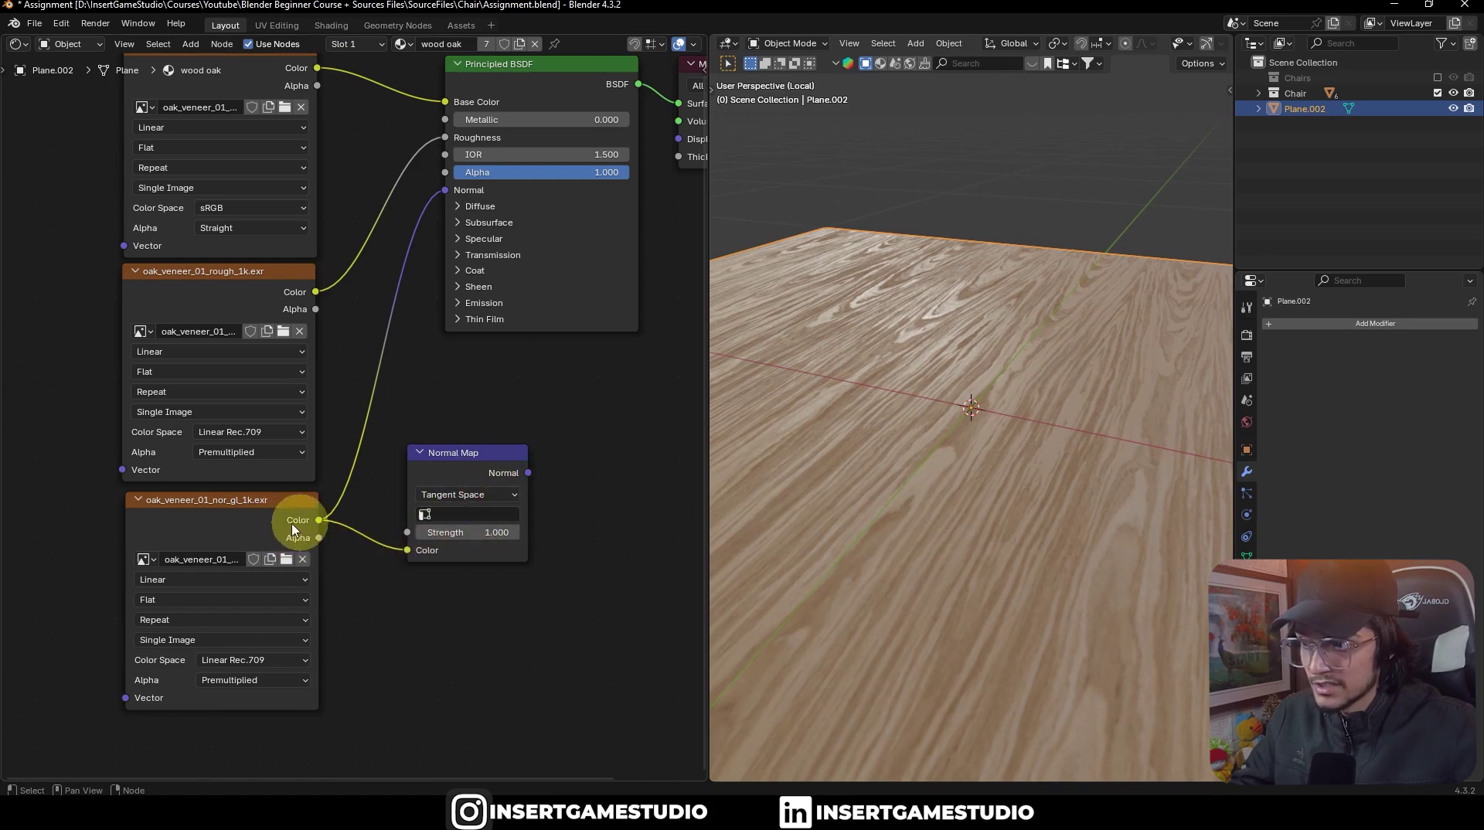
drag(466, 473, 445, 190)
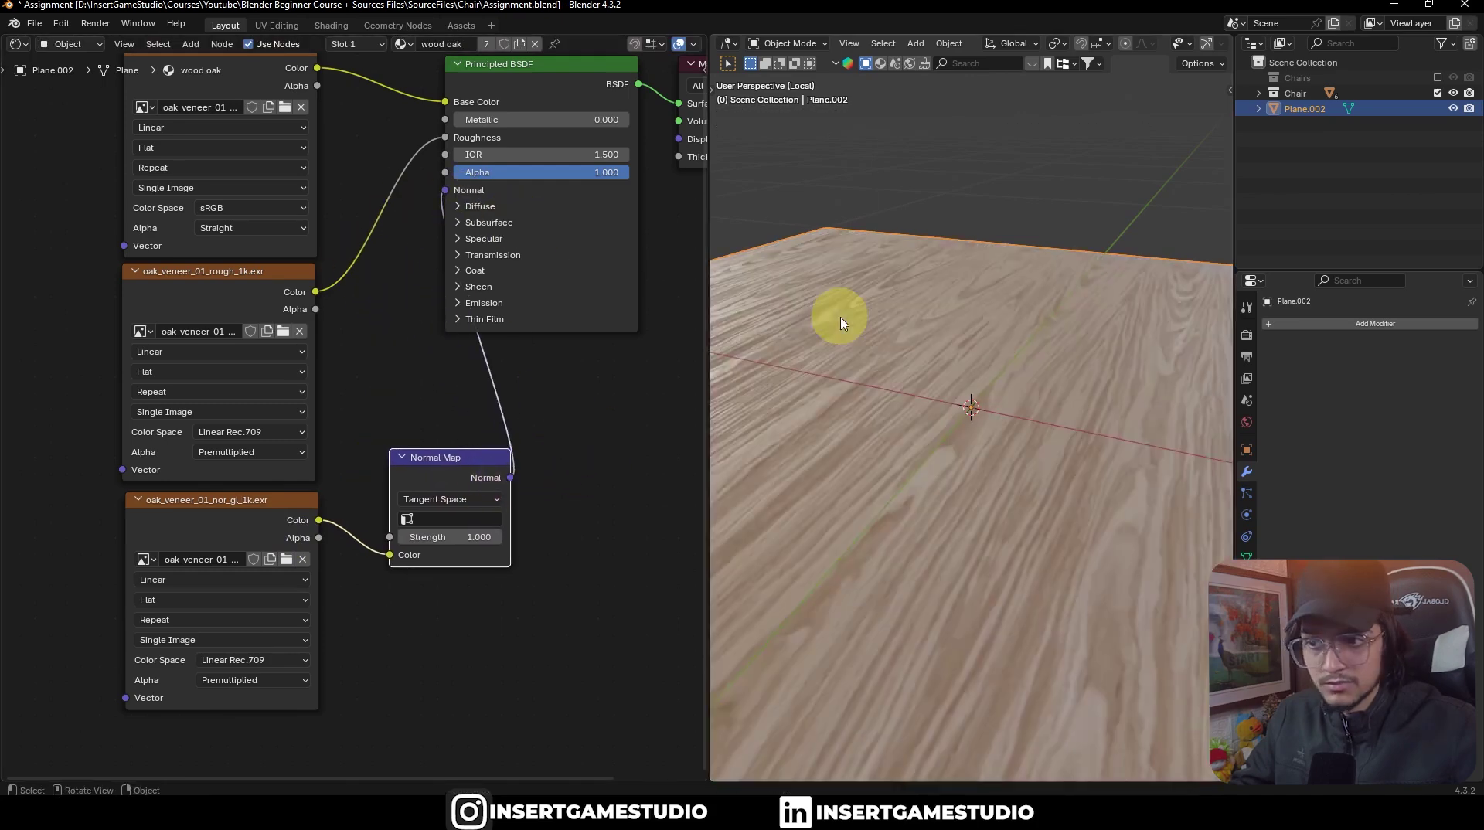
Step: Set the Normal Map node's strength to 10 and inspect the exaggerated grain relief on the plane
middle_drag(838, 314, 954, 387)
scroll(951, 364, up, 3)
scroll(954, 387, up, 4)
click(479, 537)
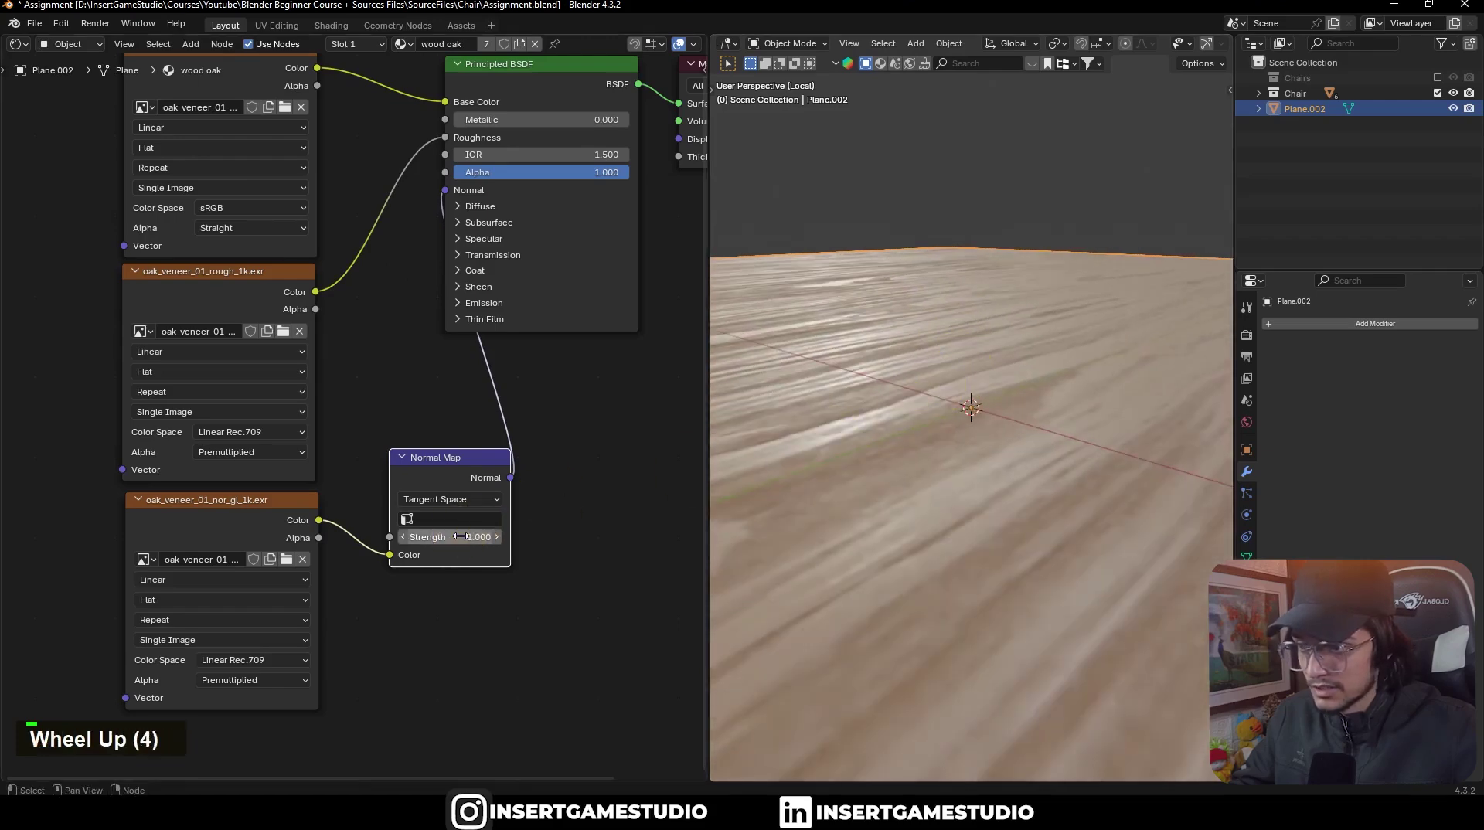
text(0)
key(Return)
drag(435, 536, 525, 536)
middle_drag(958, 402, 997, 359)
scroll(994, 364, down, 4)
scroll(1008, 362, up, 5)
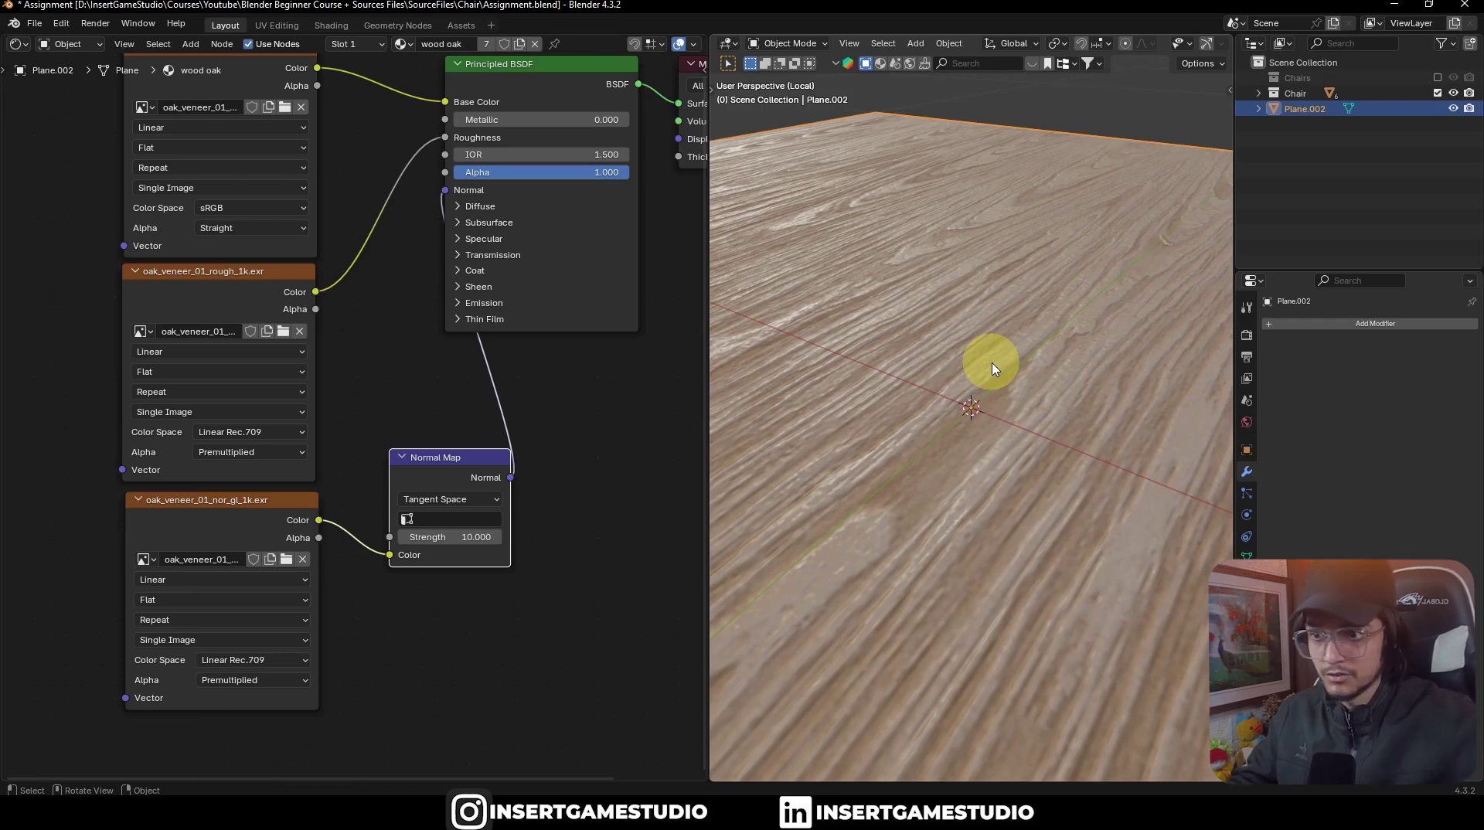
scroll(989, 370, up, 3)
scroll(980, 374, up, 3)
Step: Set the Normal Map node's strength to 0 and compare the plane's surface without the relief
double_click(448, 536)
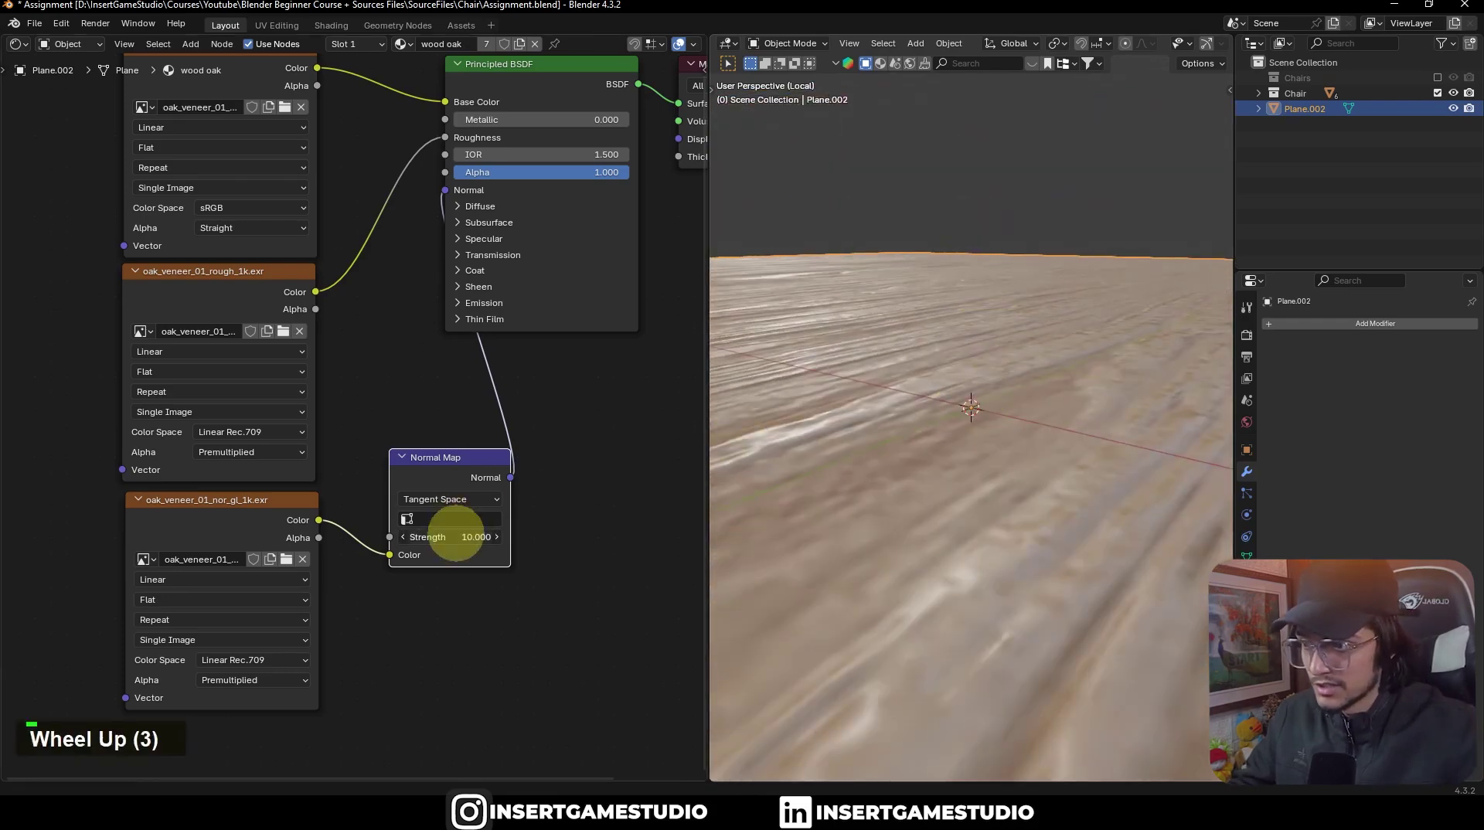
text(0.7)
key(Return)
key(BackSpace)
middle_drag(845, 471, 853, 469)
scroll(852, 469, up, 1)
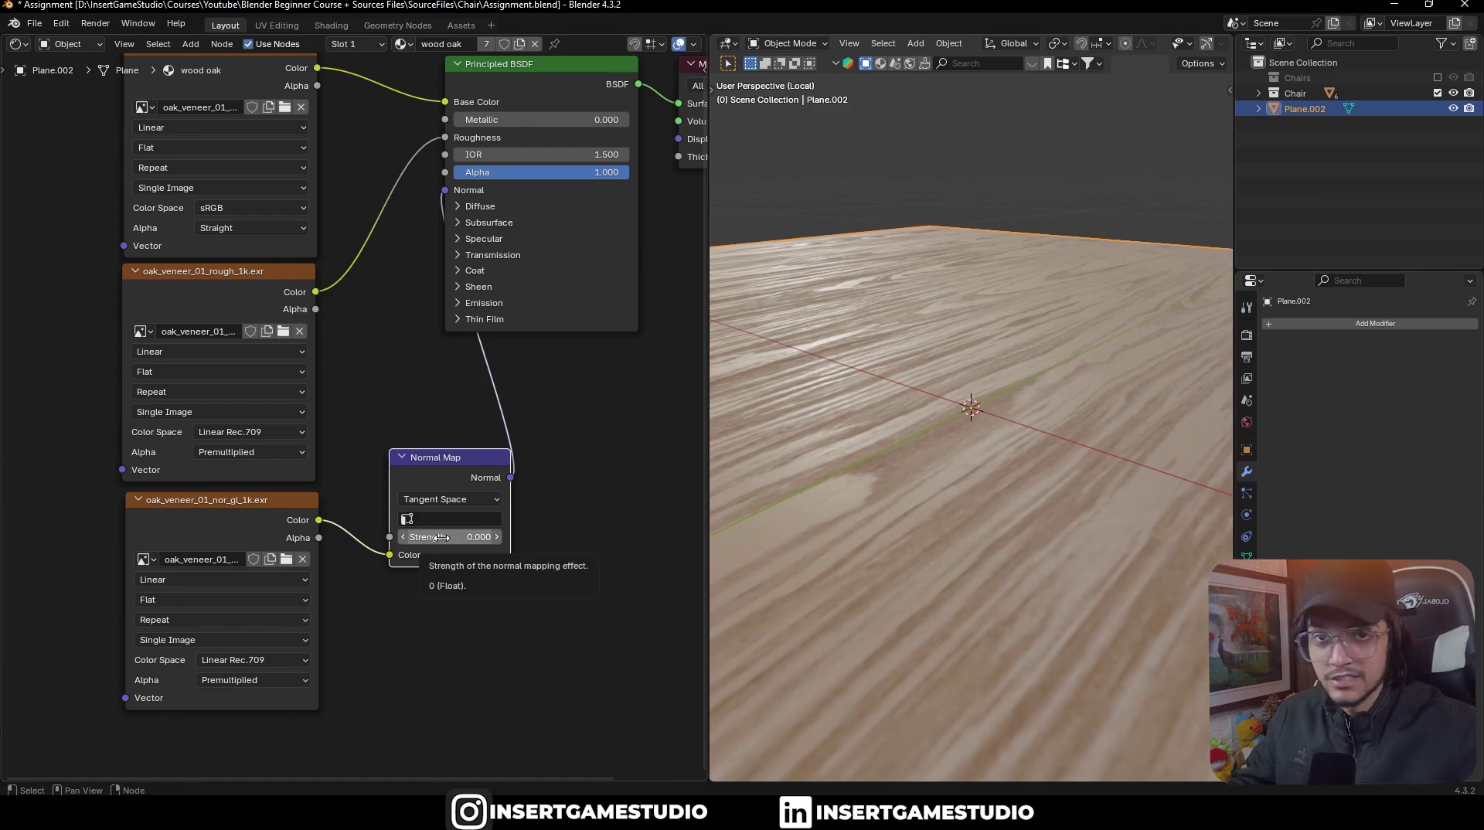
Step: Set the Normal Map node's strength to 1 and inspect the plane's wood surface from a low angle
drag(442, 537, 510, 538)
scroll(967, 566, down, 2)
middle_drag(967, 566, 798, 425)
scroll(472, 535, up, 5)
double_click(472, 535)
text(1)
key(Return)
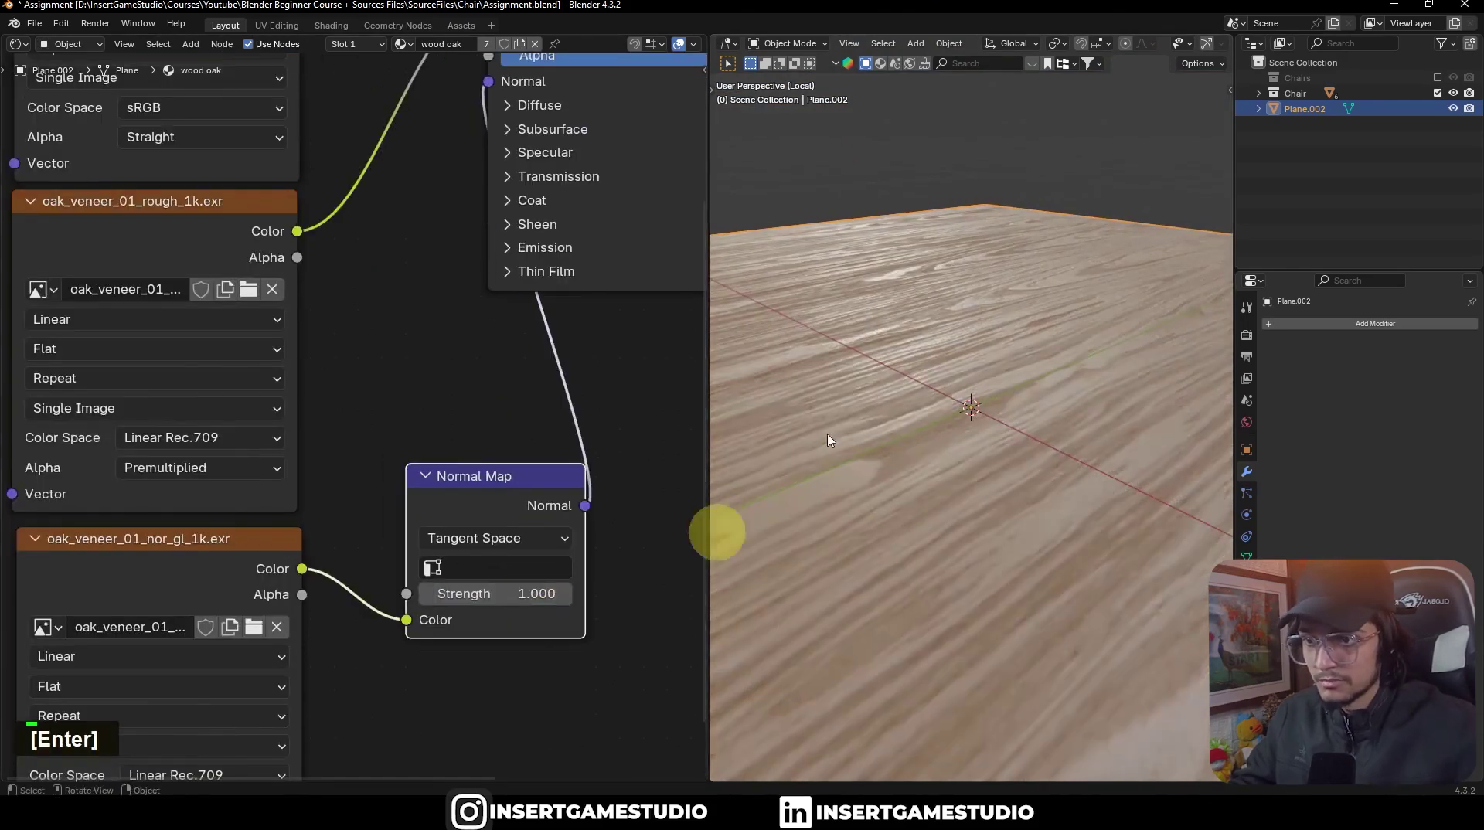
middle_drag(1083, 377, 1025, 369)
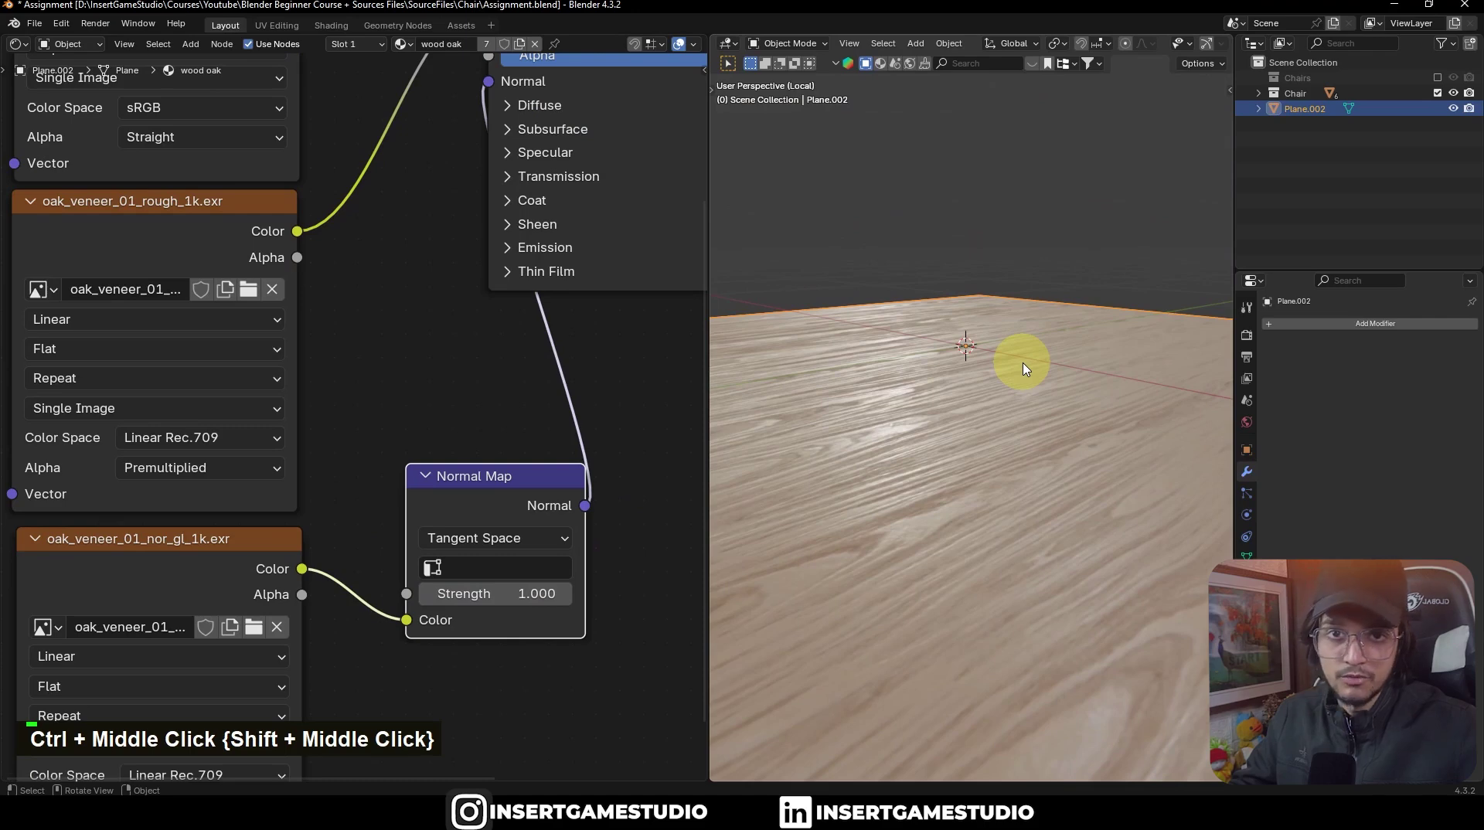
scroll(427, 362, down, 3)
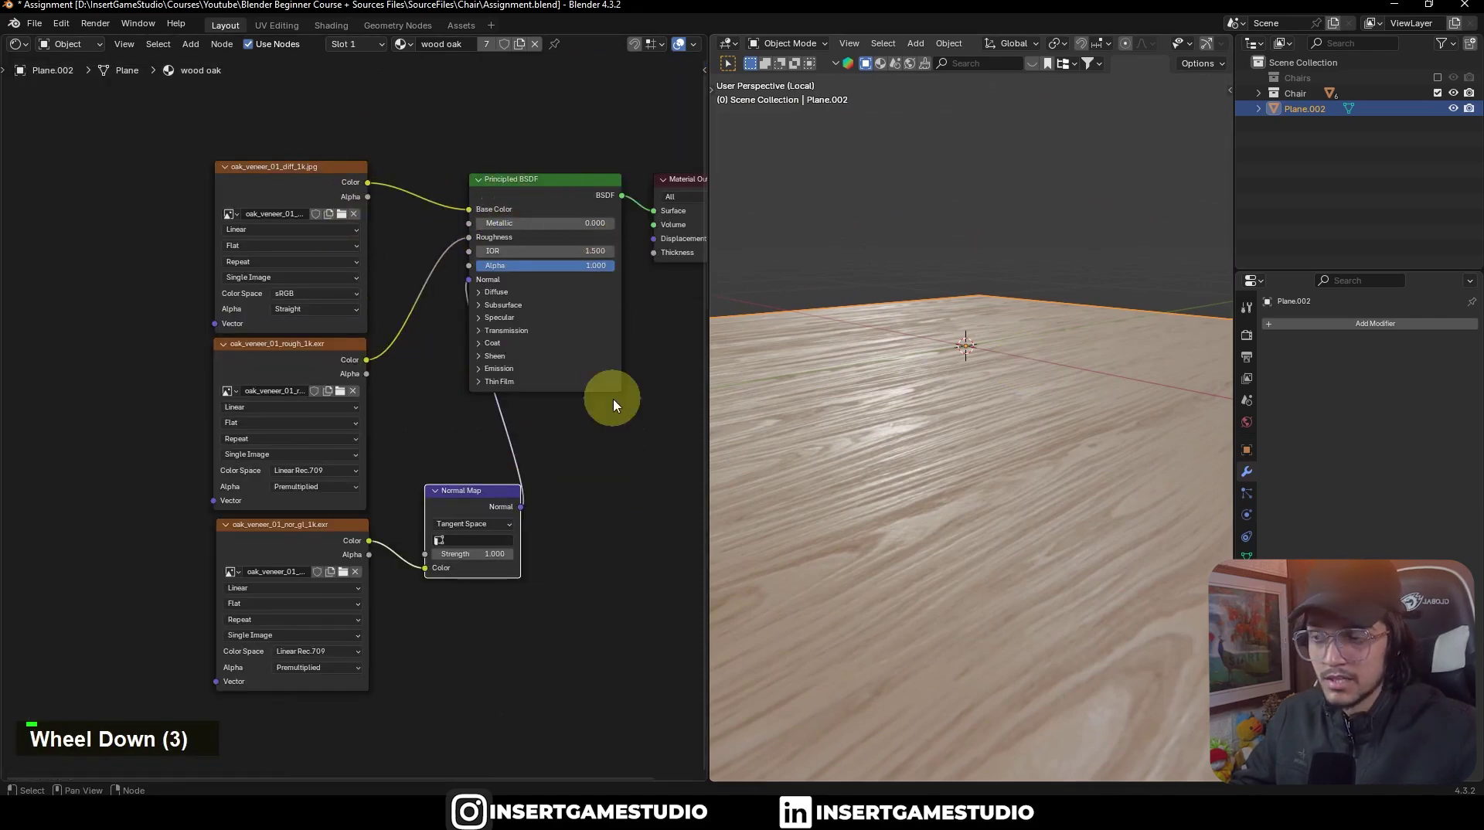
middle_drag(962, 421, 958, 417)
scroll(567, 421, up, 4)
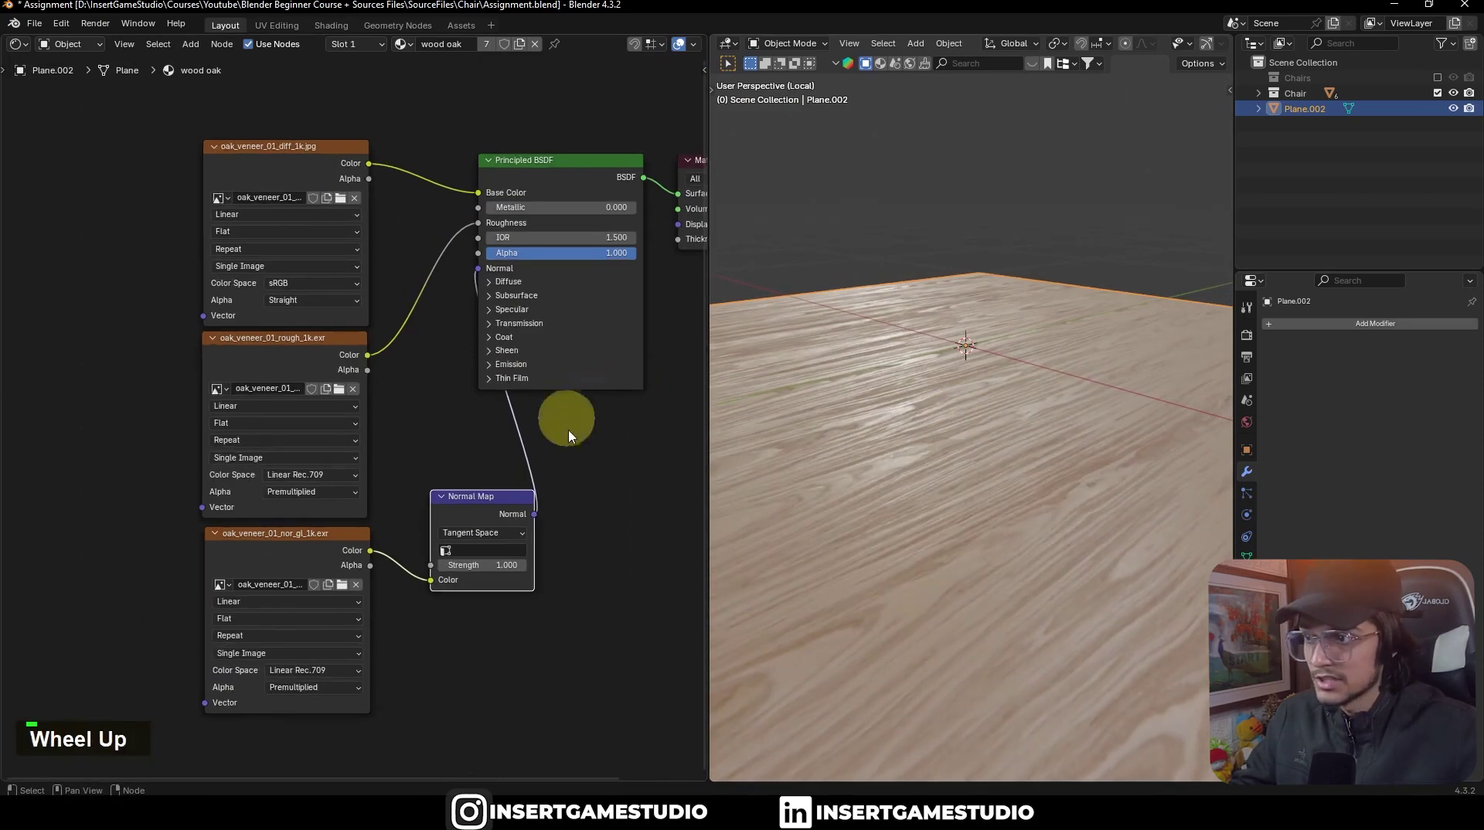
Step: Move the Normal Map node closer to the normal texture node and look over the whole plane
drag(506, 455, 476, 442)
mouse_move(477, 443)
middle_down()
mouse_move(535, 534)
mouse_move(474, 435)
middle_up()
scroll(504, 456, down, 3)
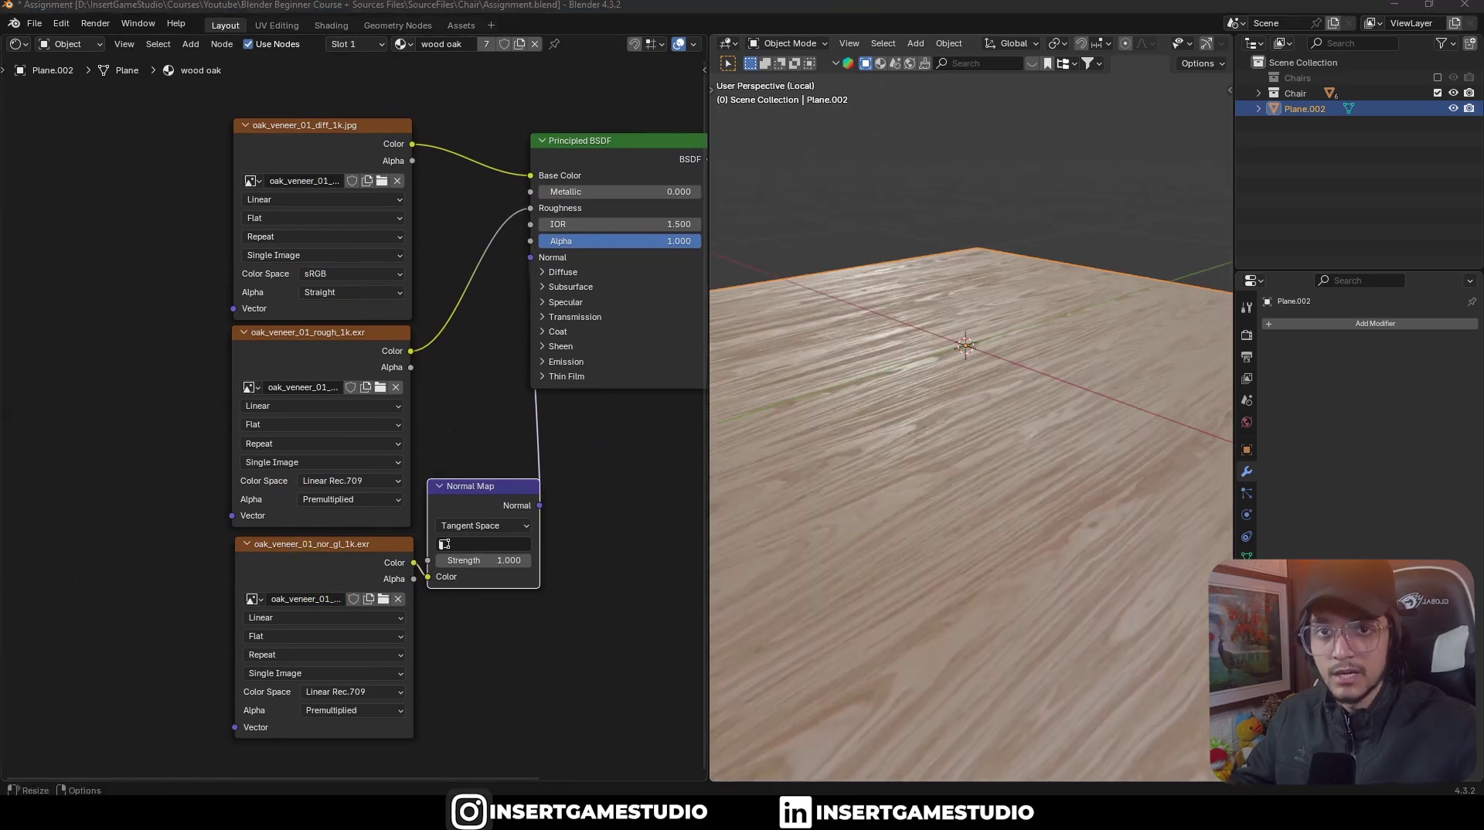
middle_drag(581, 471, 600, 442)
middle_drag(961, 474, 961, 464)
scroll(971, 394, up, 2)
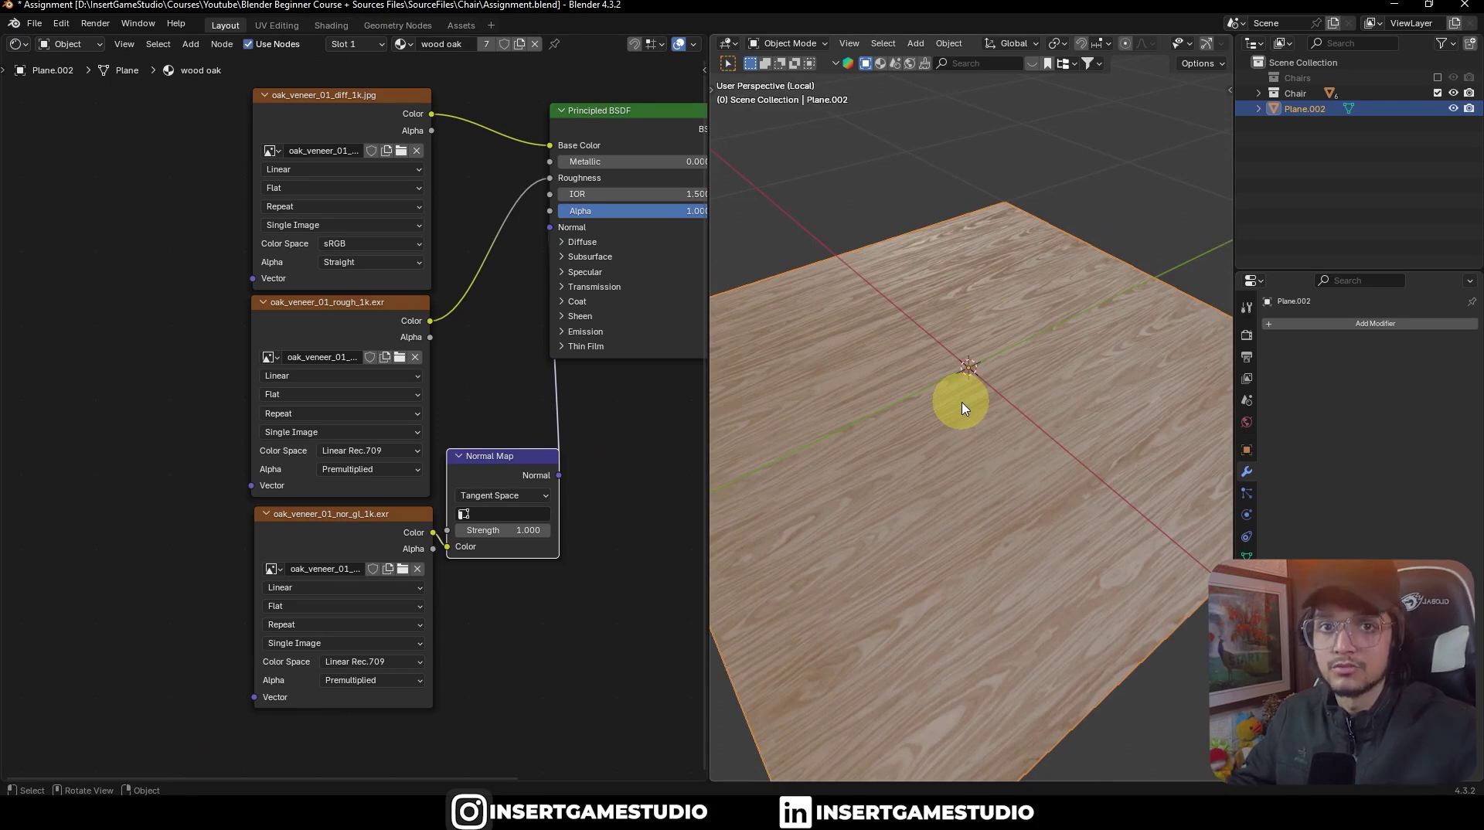
Step: Add a Mapping node in the free space before the three image texture nodes
mouse_move(287, 357)
middle_down()
mouse_move(391, 400)
mouse_move(312, 369)
middle_up()
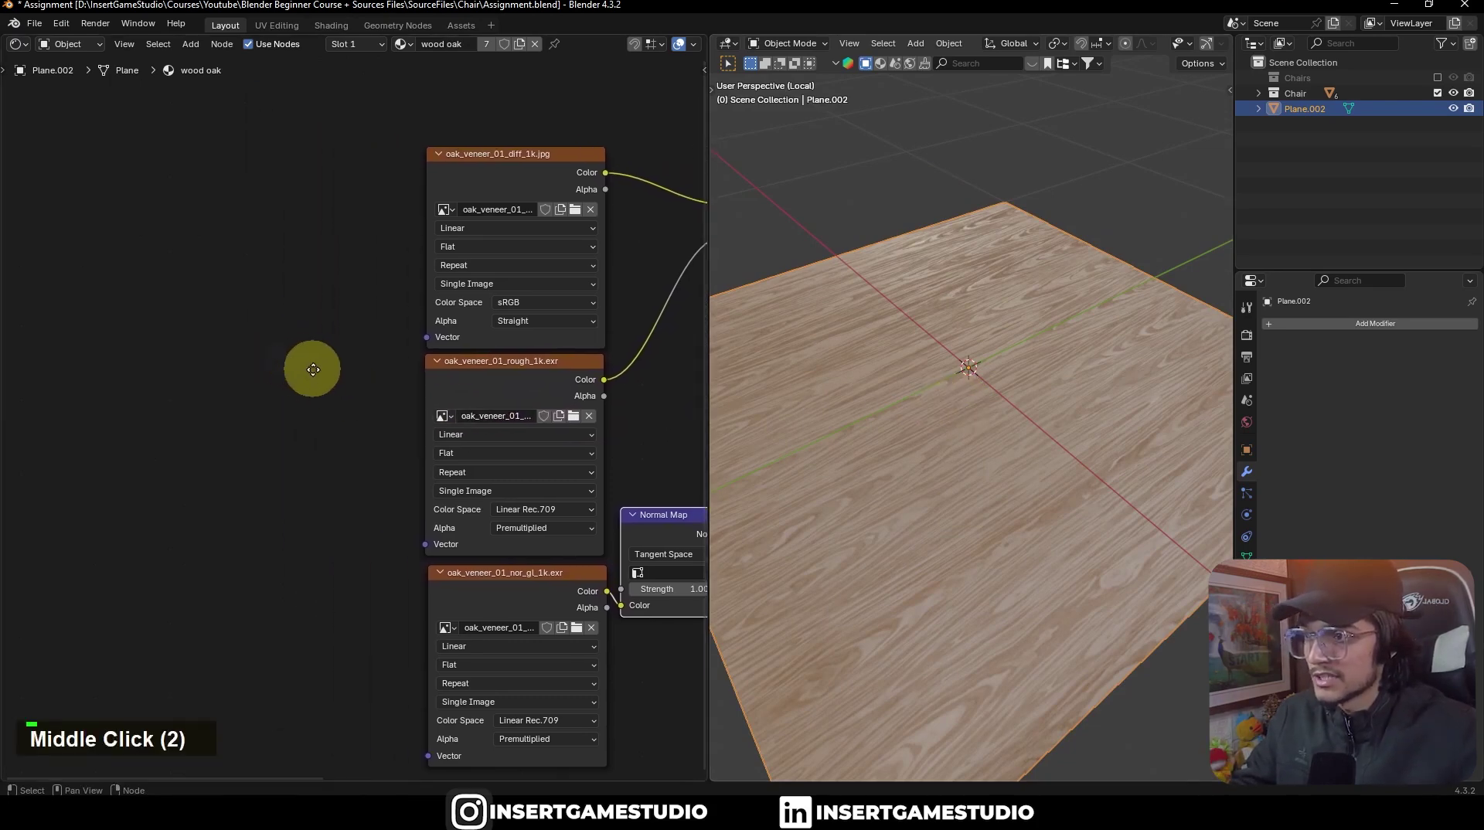
key(shift+a)
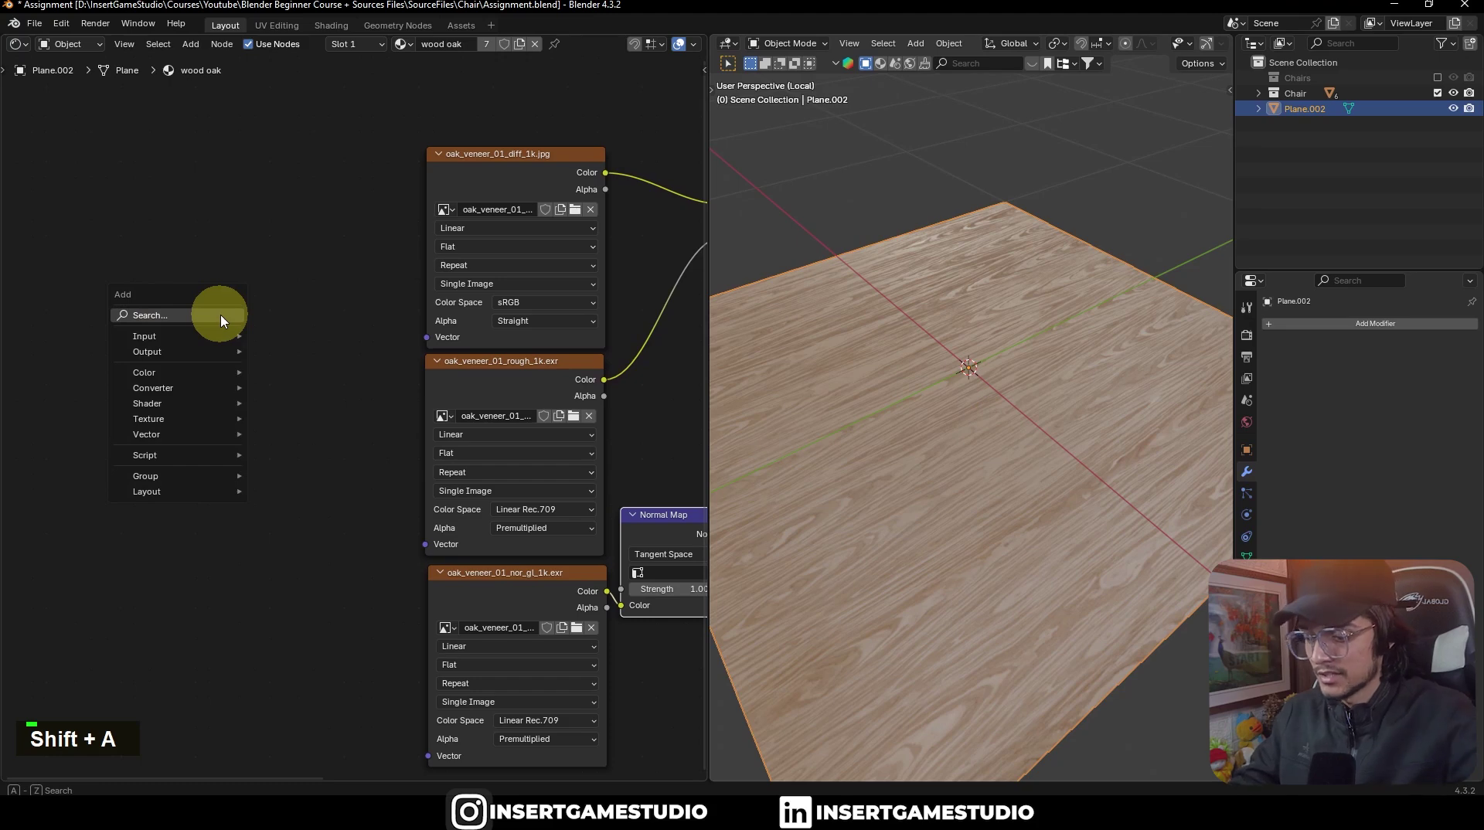
text(mapp)
key(Return)
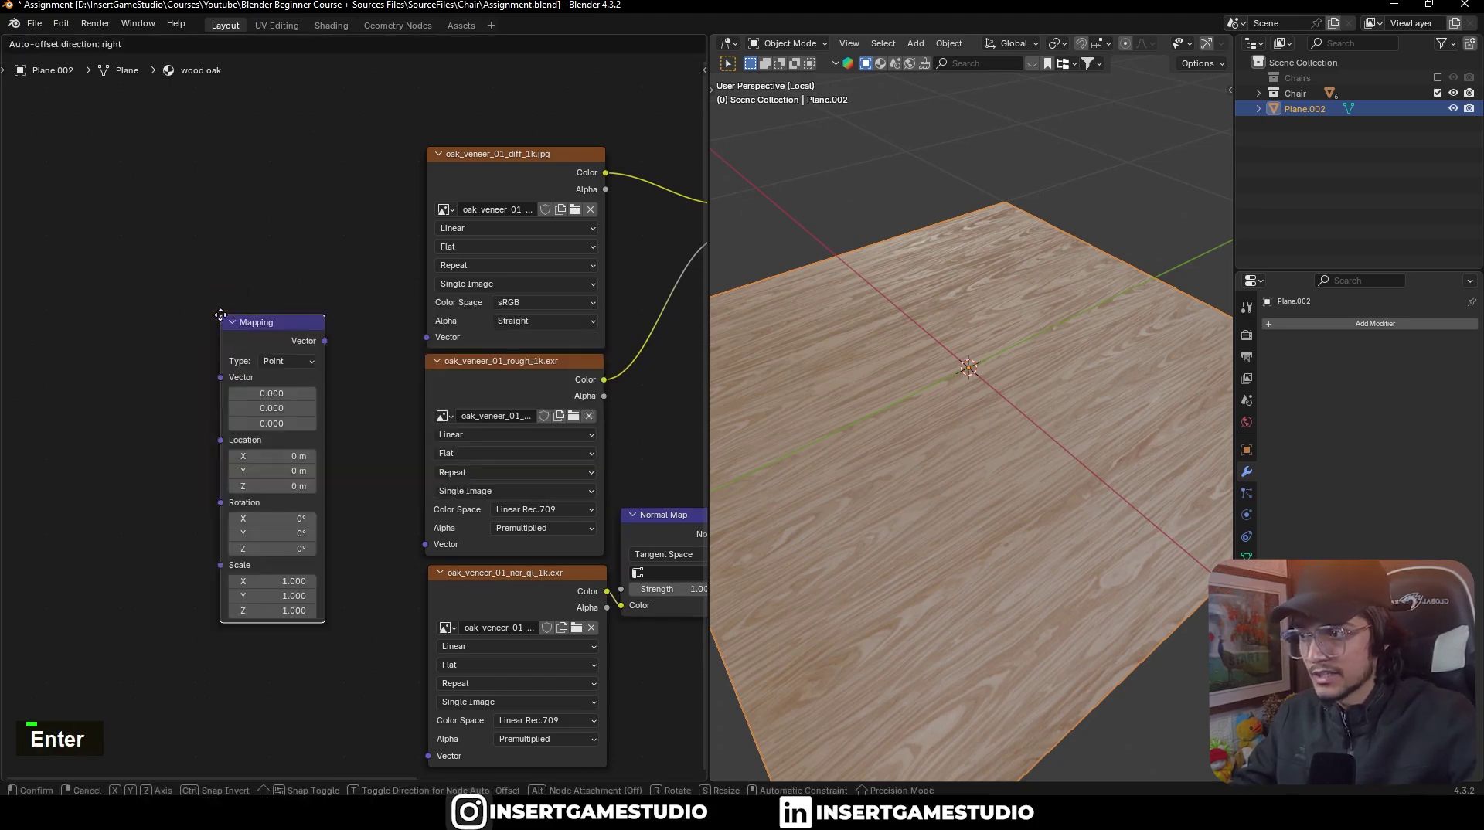
click(229, 180)
Step: Connect the Mapping node's vector output to the vector inputs of the diffuse, roughness and normal texture nodes
drag(272, 196, 426, 337)
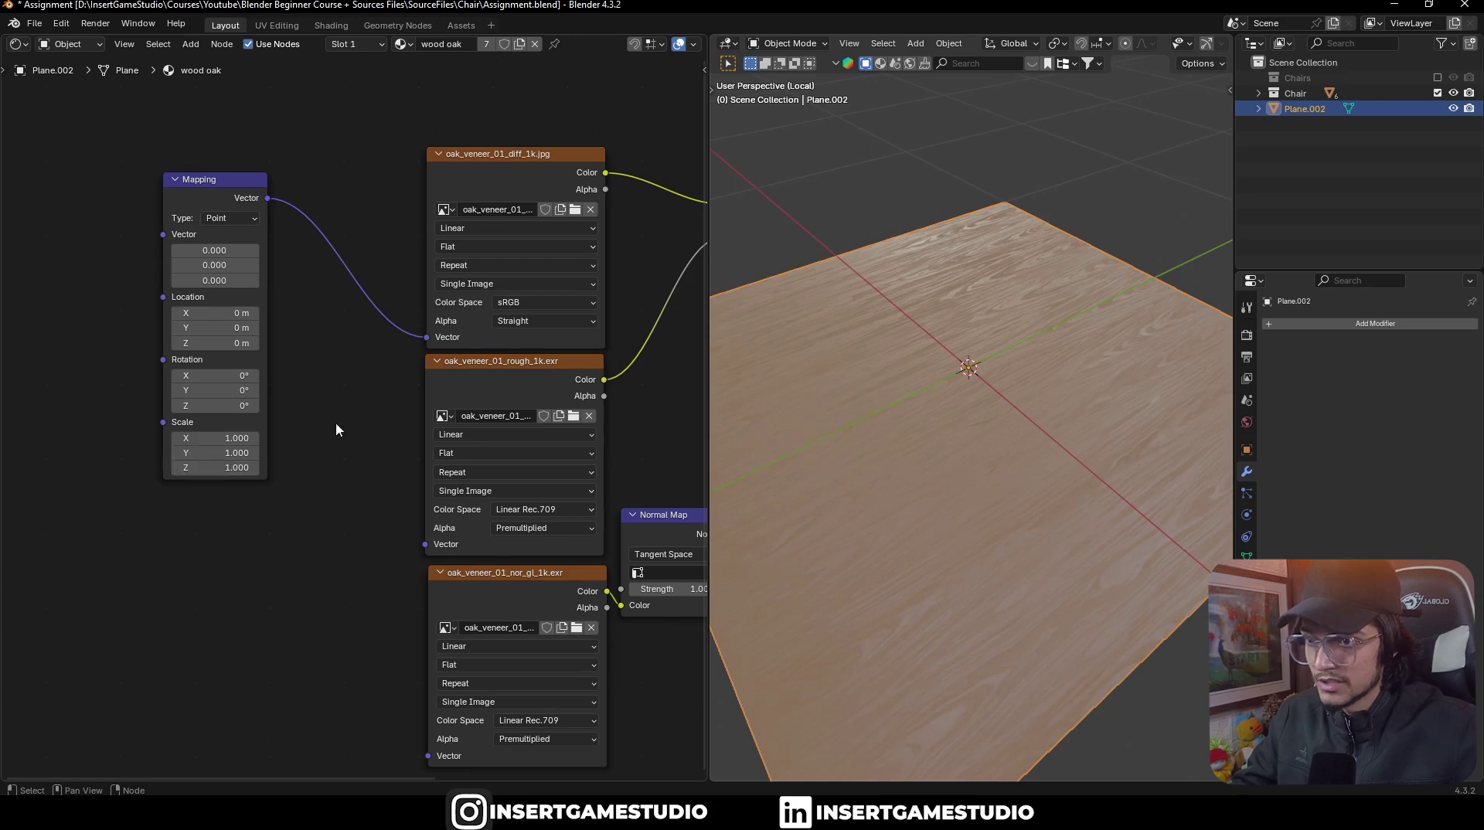
middle_drag(881, 379, 855, 348)
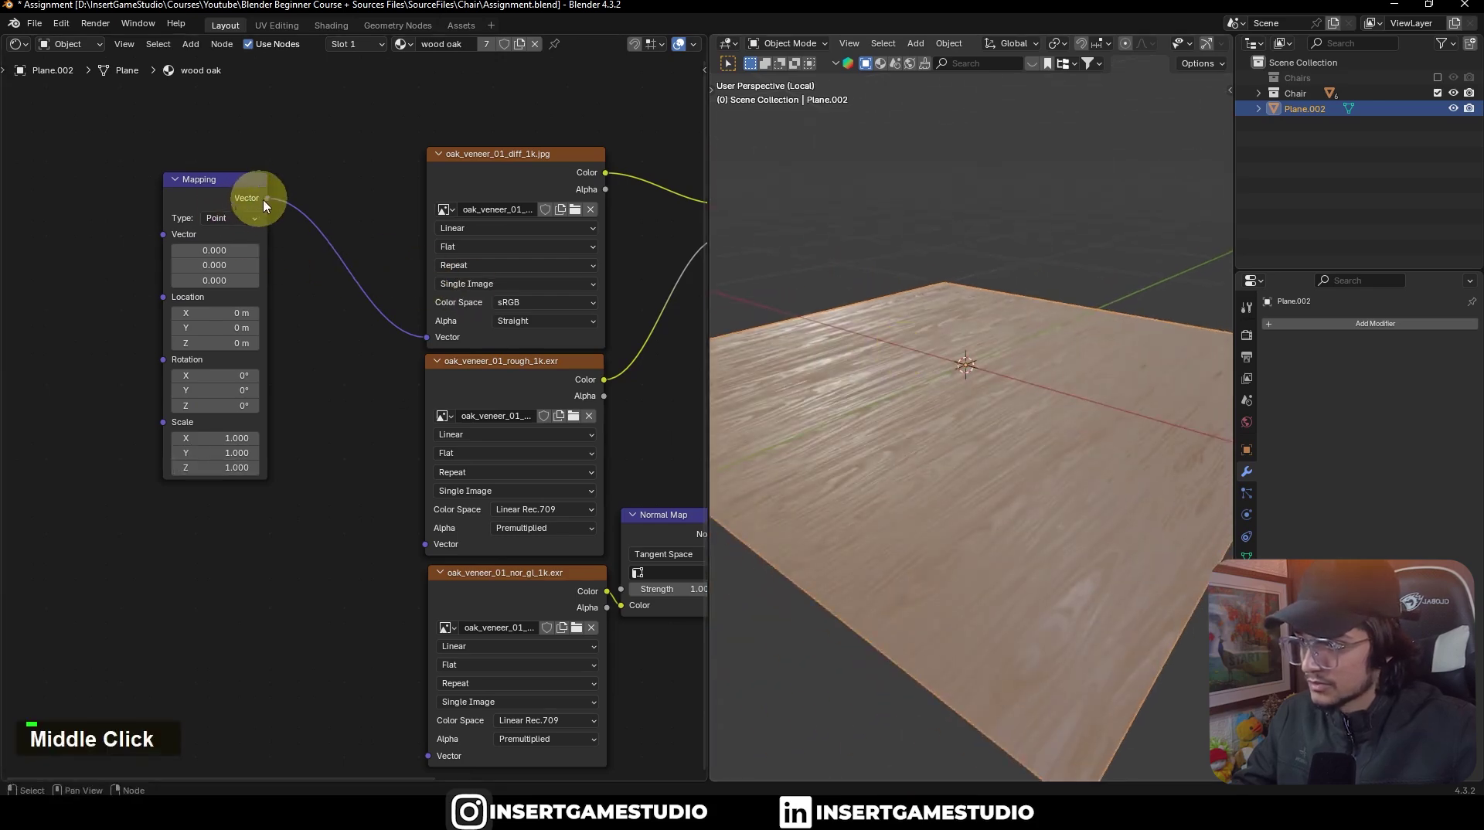
drag(265, 201, 425, 544)
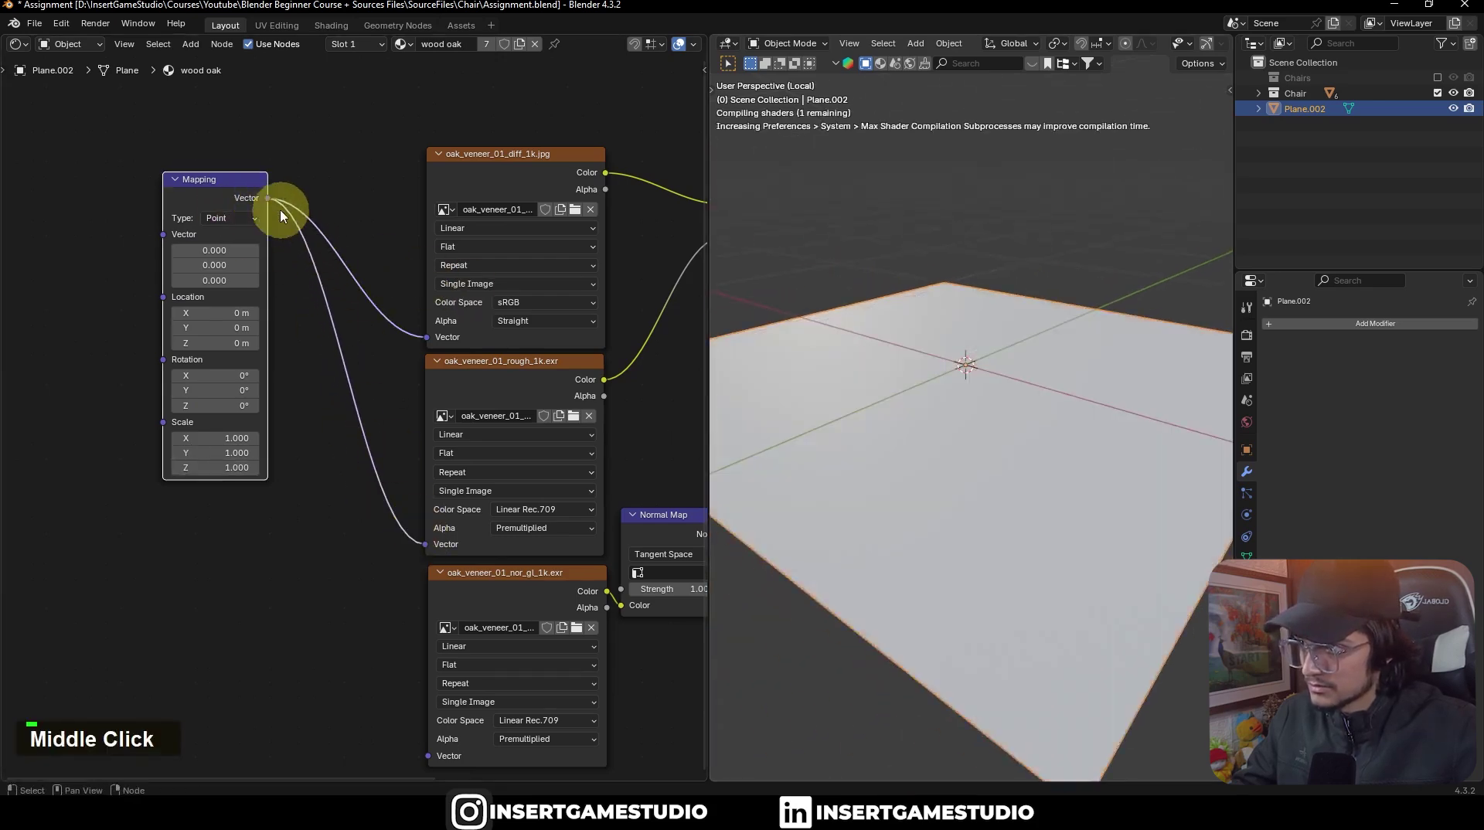
drag(266, 199, 427, 755)
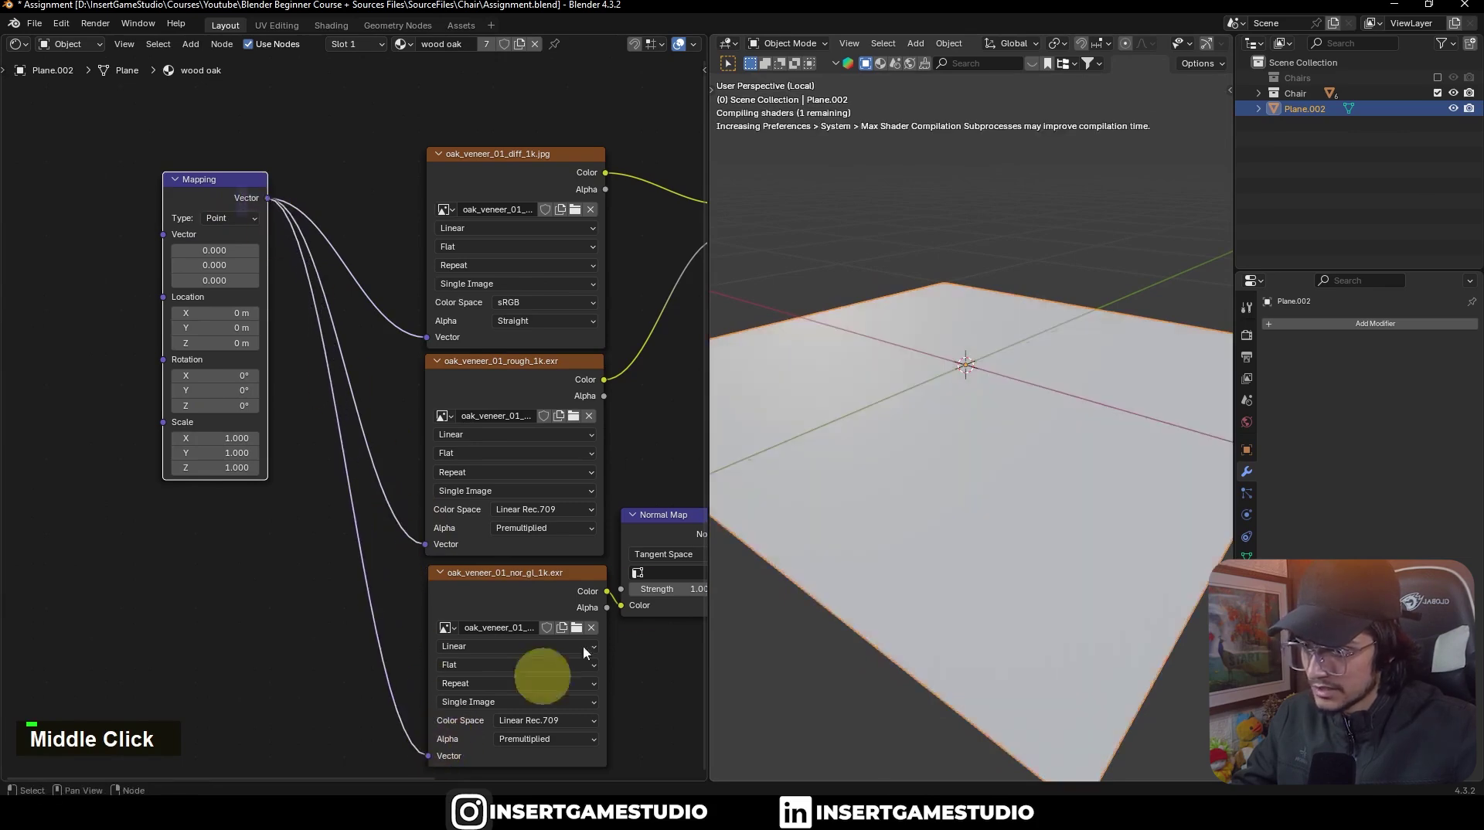
Step: Examine the plane's surface from several angles with the Mapping node driving all three textures
middle_click(788, 511)
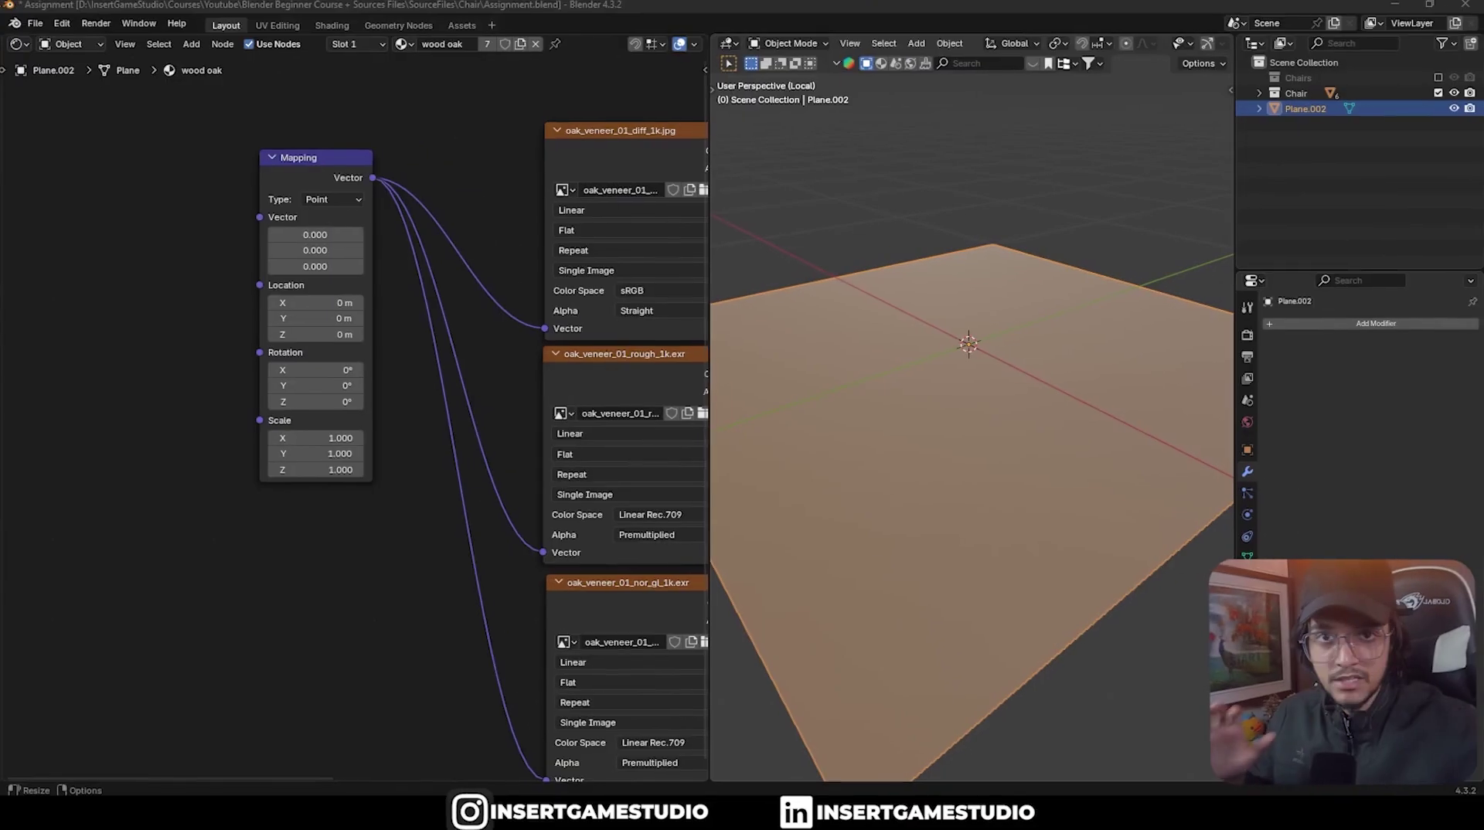
middle_click(797, 562)
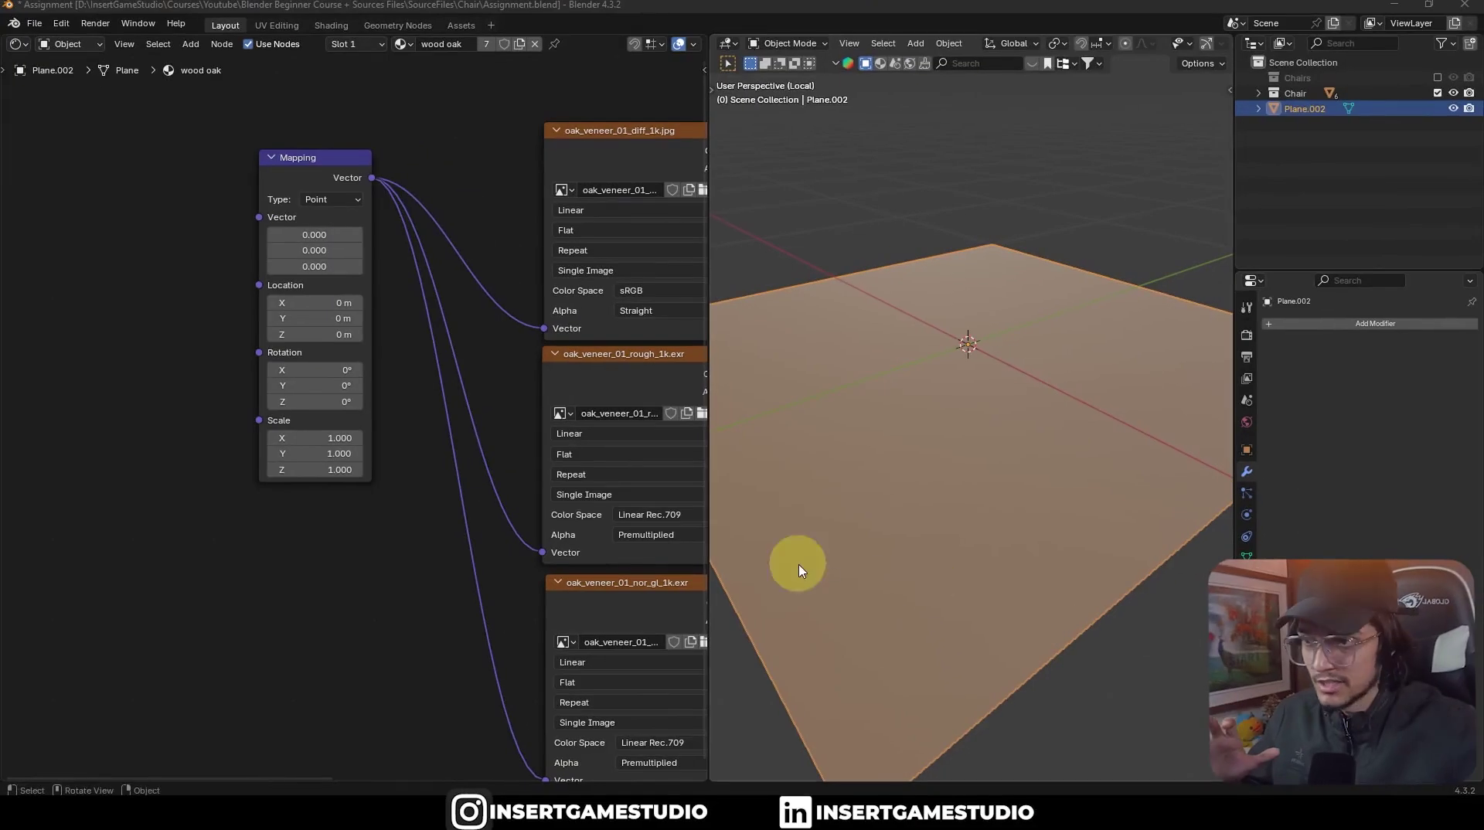
middle_drag(799, 570, 845, 497)
scroll(858, 503, up, 2)
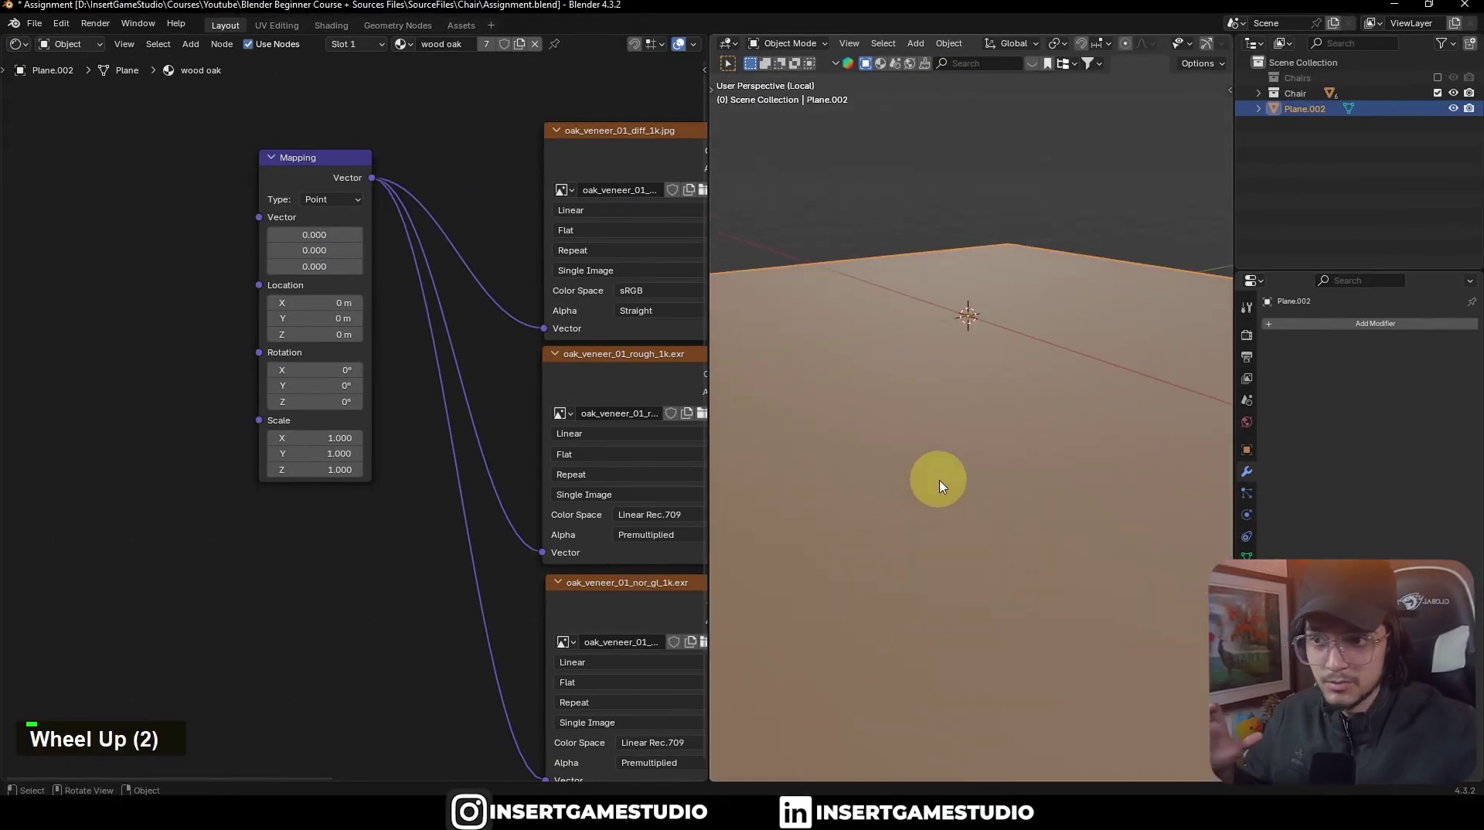
middle_drag(943, 487, 878, 364)
scroll(972, 409, down, 1)
middle_drag(973, 410, 840, 376)
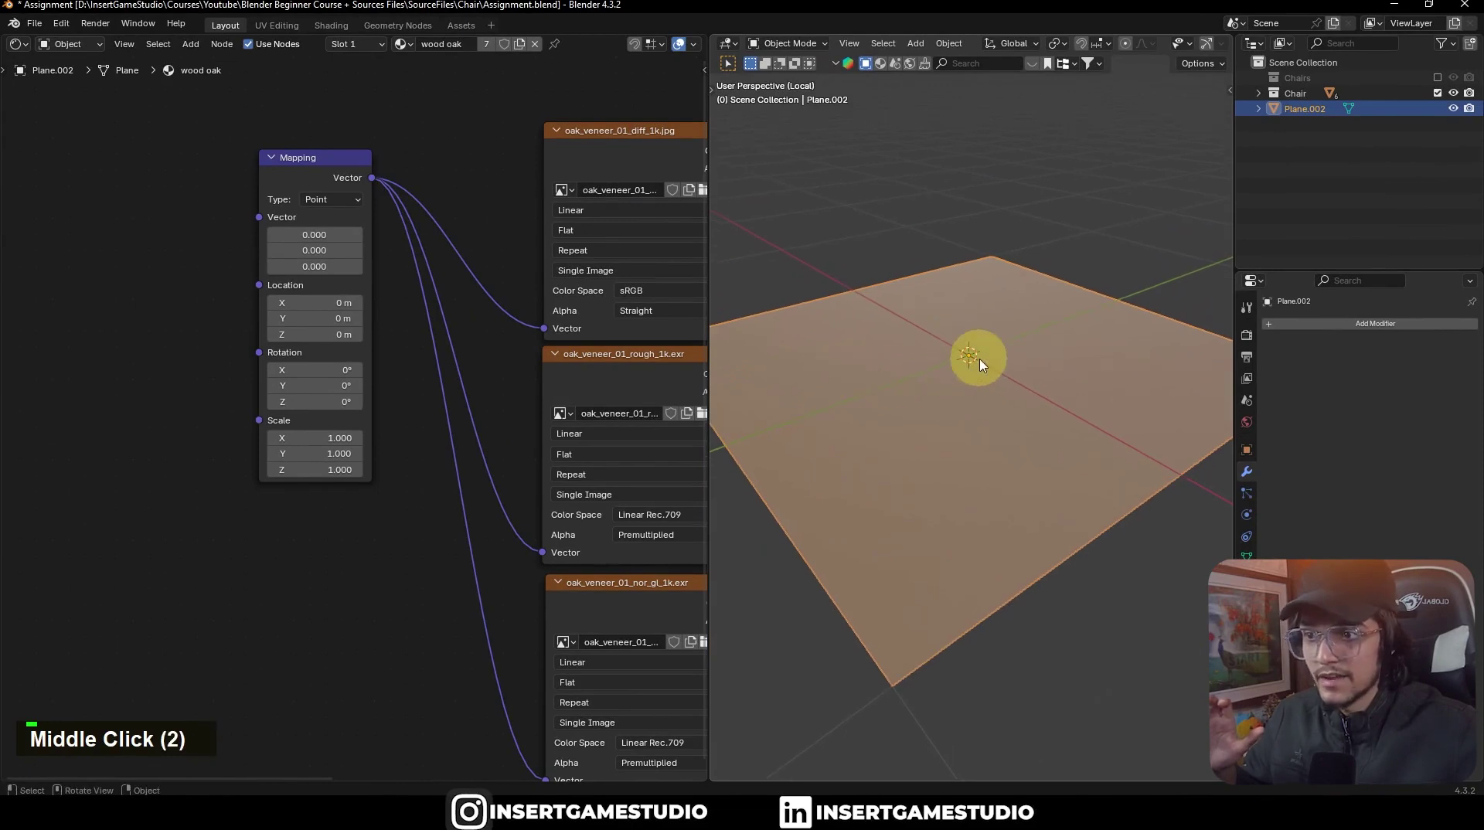
middle_drag(977, 357, 987, 357)
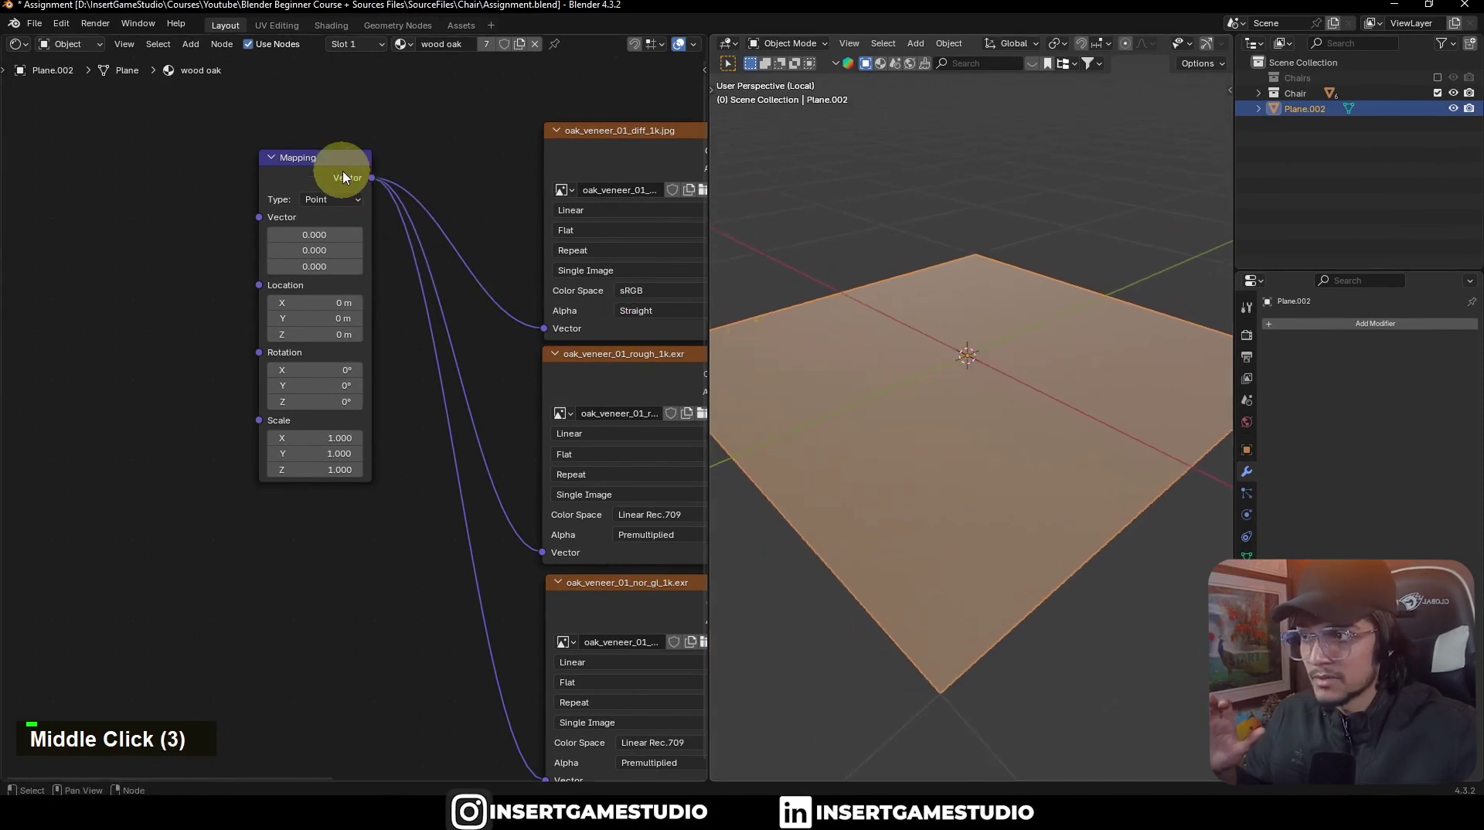
middle_drag(943, 281, 940, 283)
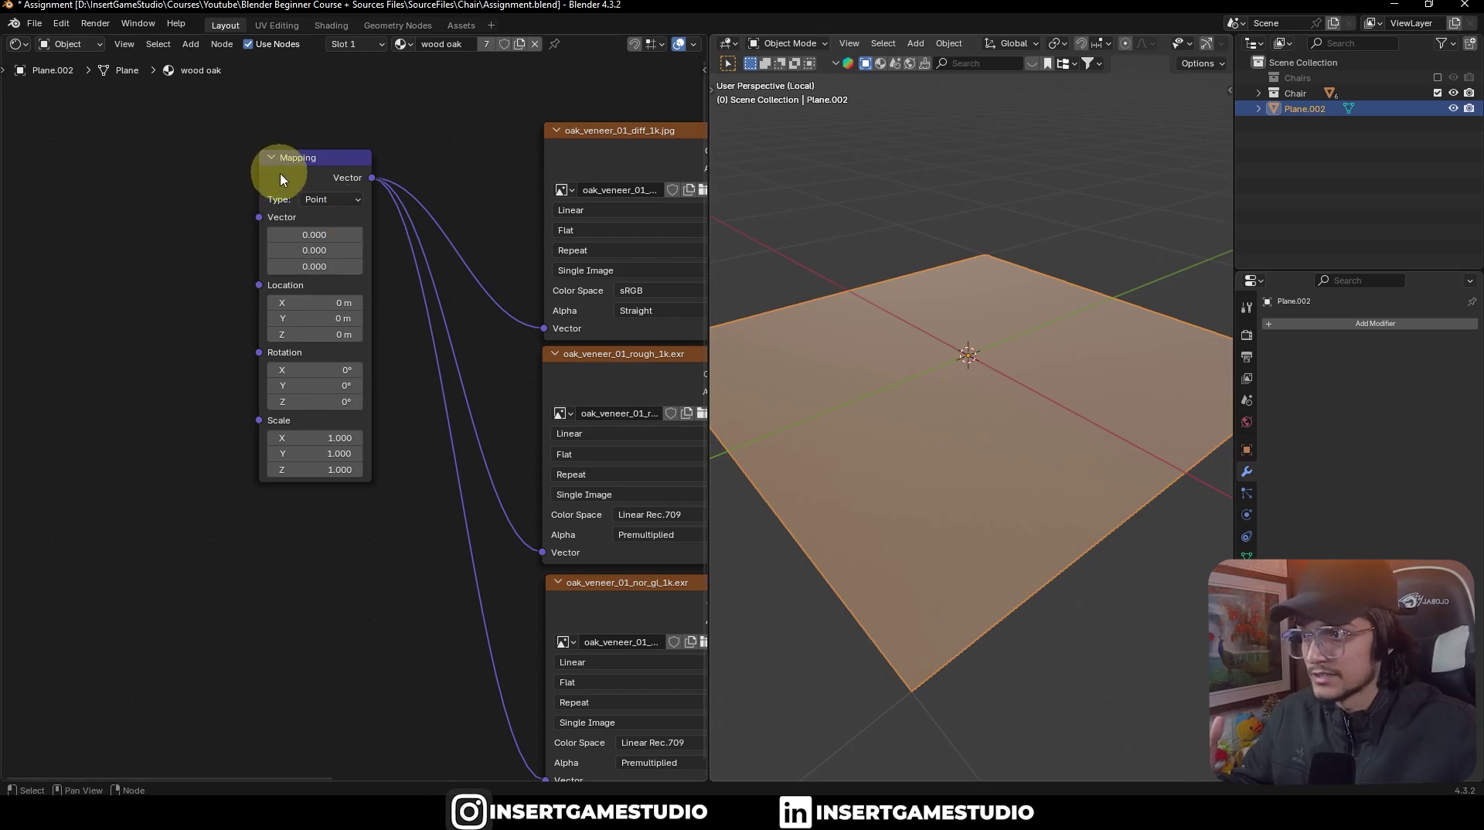
Step: Add a Texture Coordinate node before the Mapping node, with its UV output feeding the Mapping node's vector input
middle_drag(285, 173, 348, 172)
scroll(330, 207, up, 1)
drag(330, 207, 210, 207)
text(text)
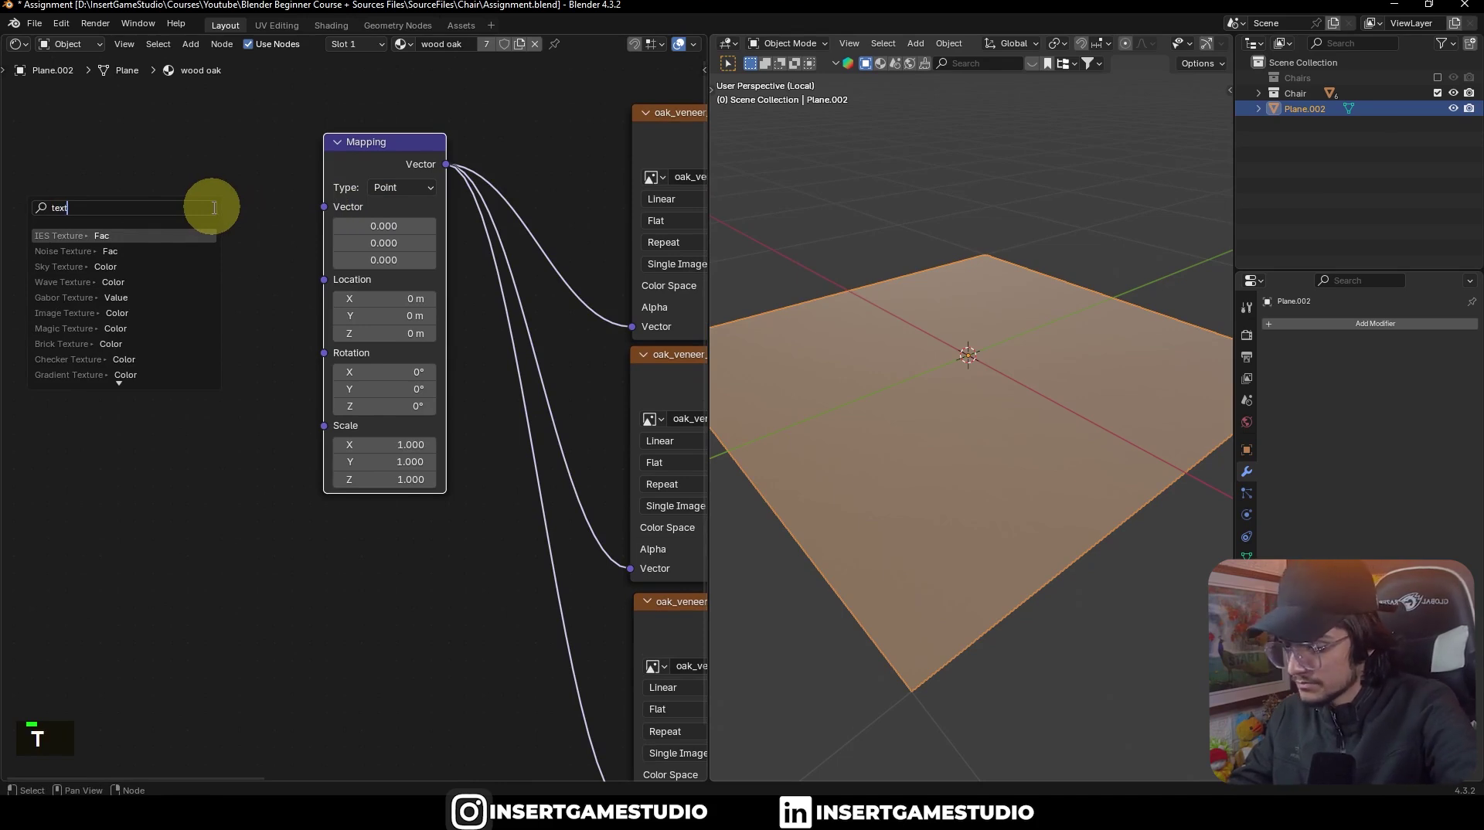
text(re)
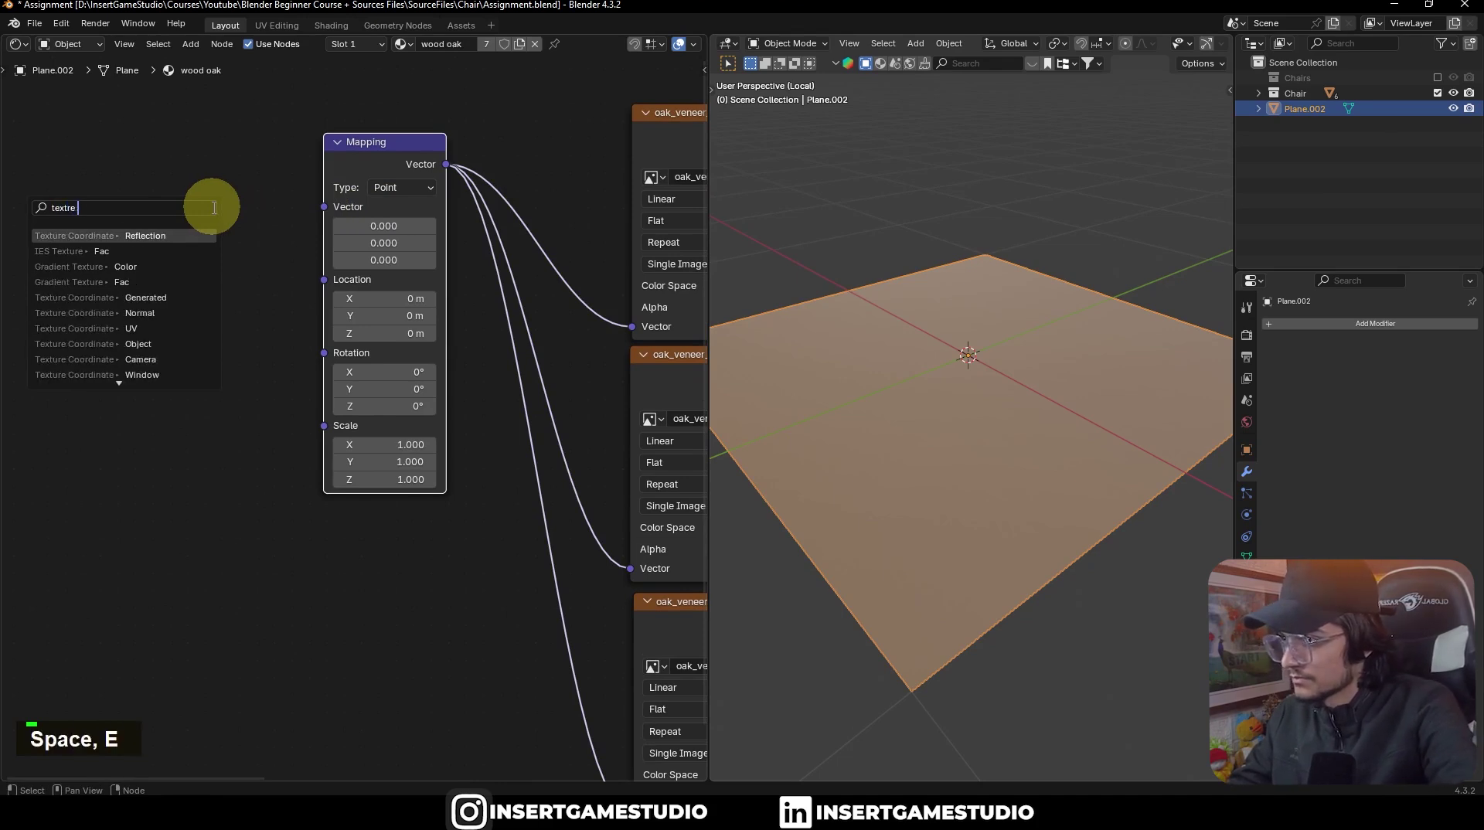
click(171, 328)
click(172, 301)
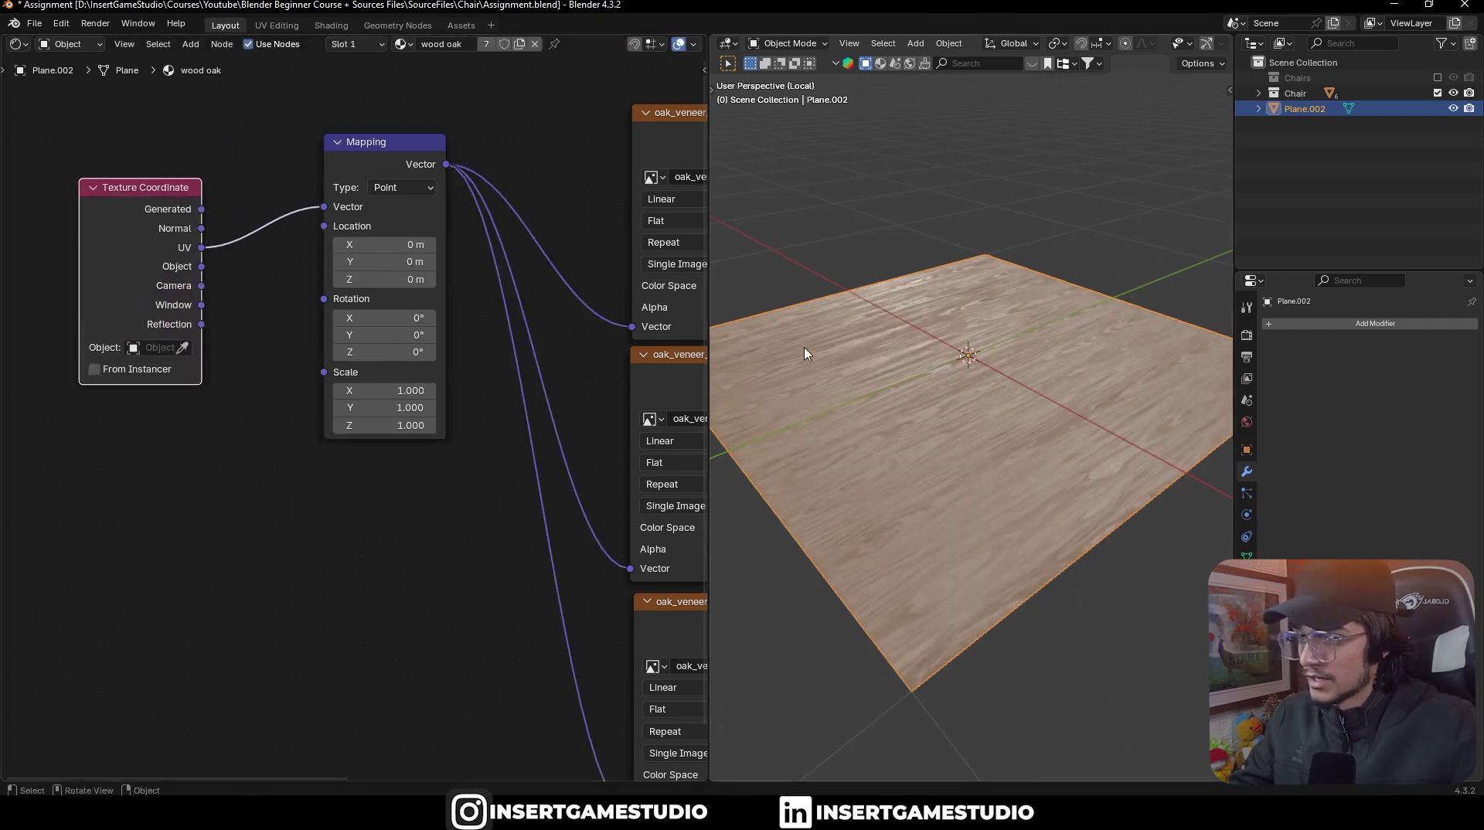
Step: Feed the Texture Coordinate node's Object output into the Mapping vector instead of UV and inspect the plane's grain
middle_drag(804, 354, 966, 387)
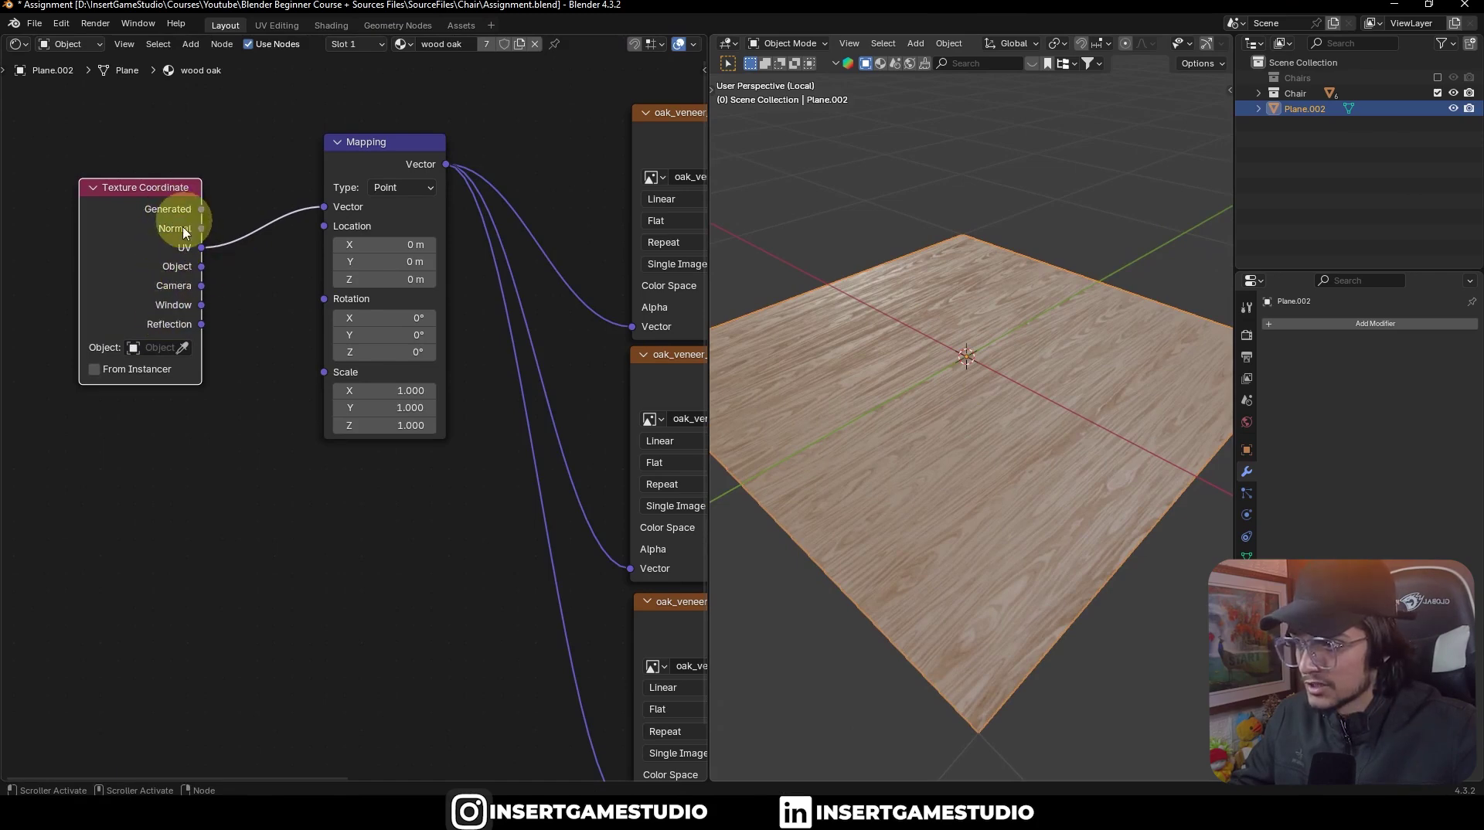
drag(202, 266, 323, 206)
middle_drag(1060, 322, 1007, 316)
scroll(1059, 340, up, 5)
scroll(1040, 368, down, 4)
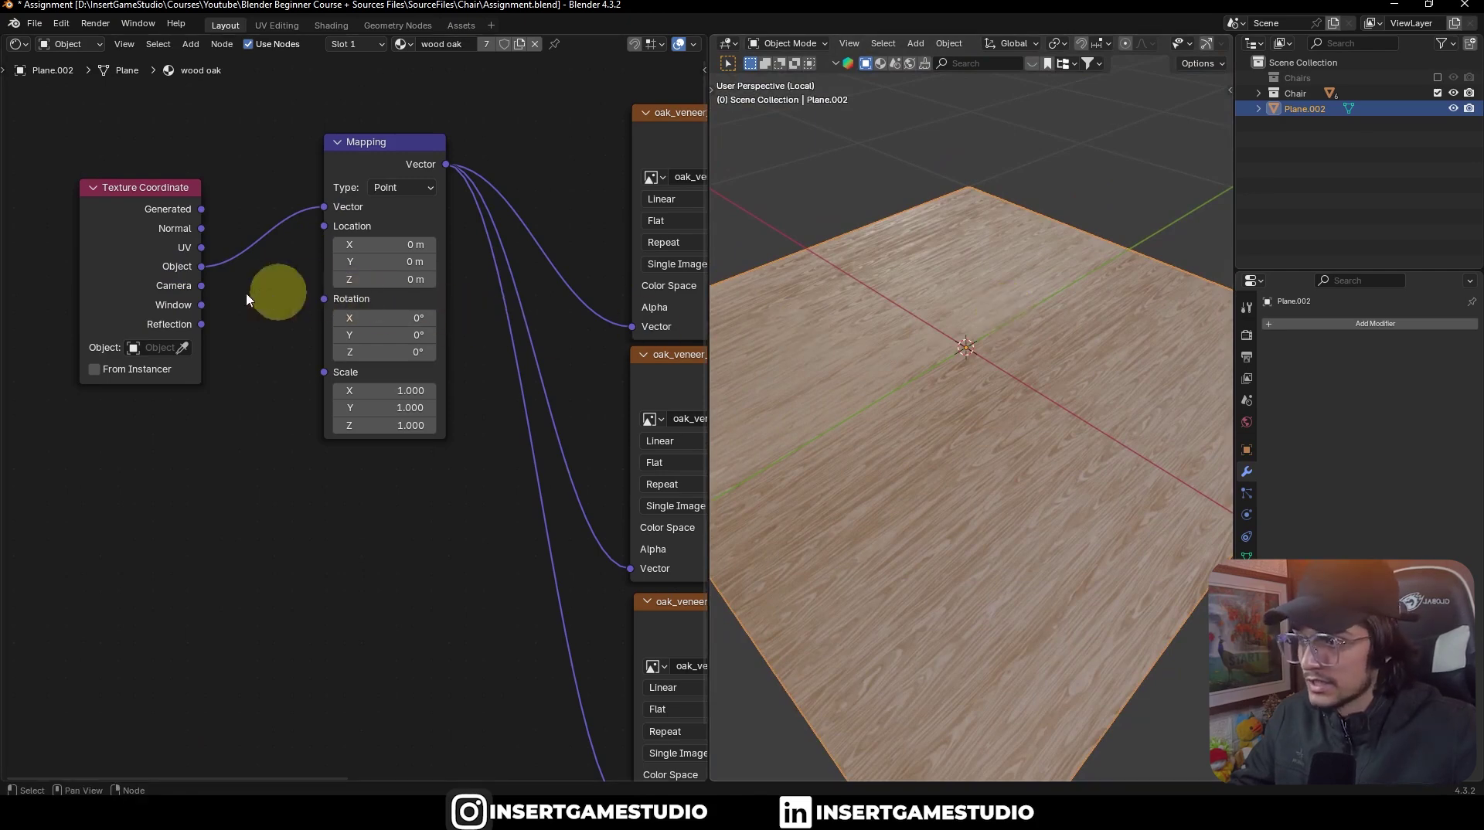
Step: Feed the Texture Coordinate node's Window output into the Mapping vector and inspect the plane's grain from different angles
drag(214, 303, 324, 207)
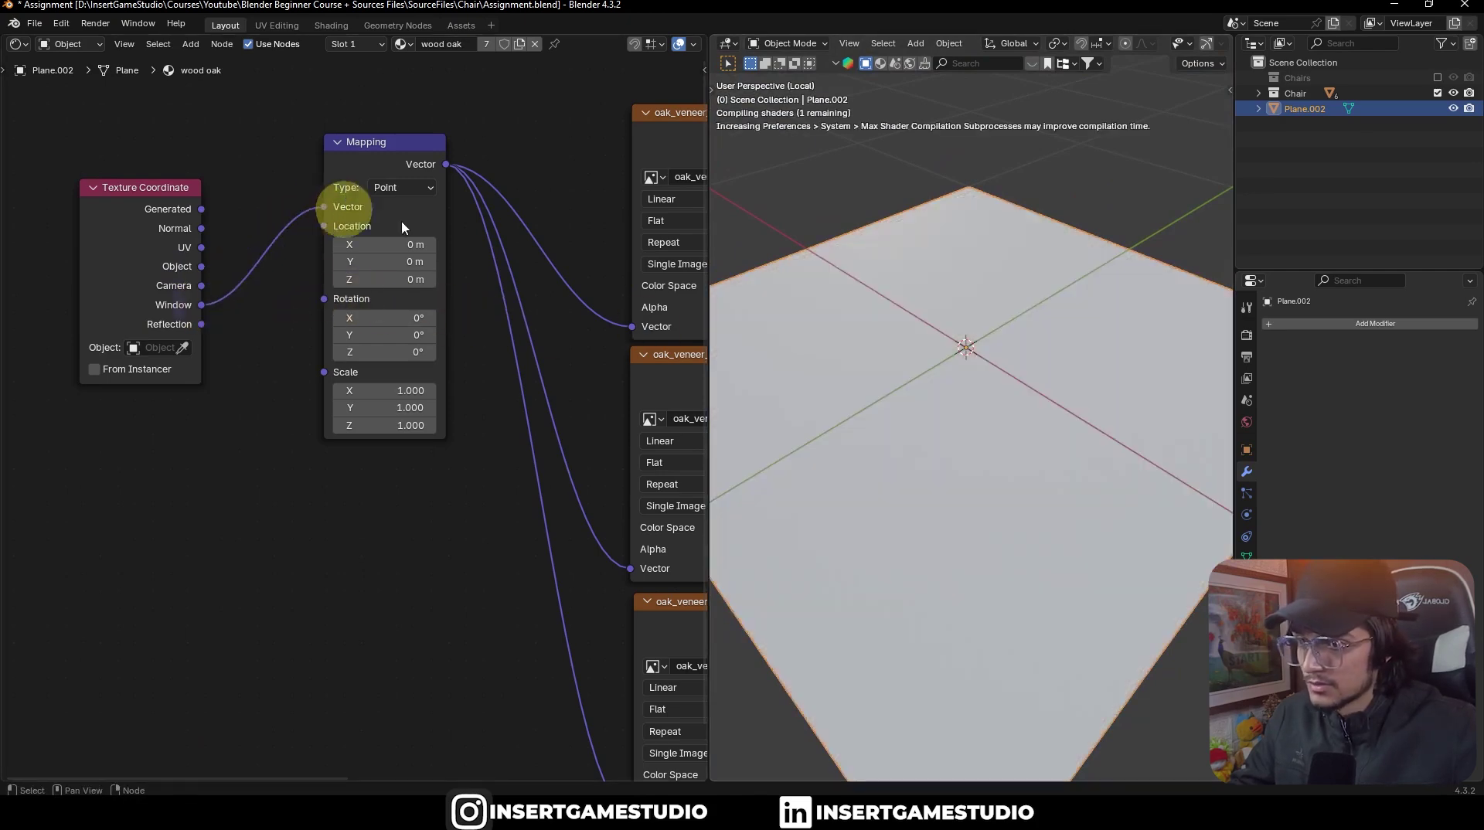
middle_drag(1043, 321, 1060, 364)
scroll(1069, 387, up, 2)
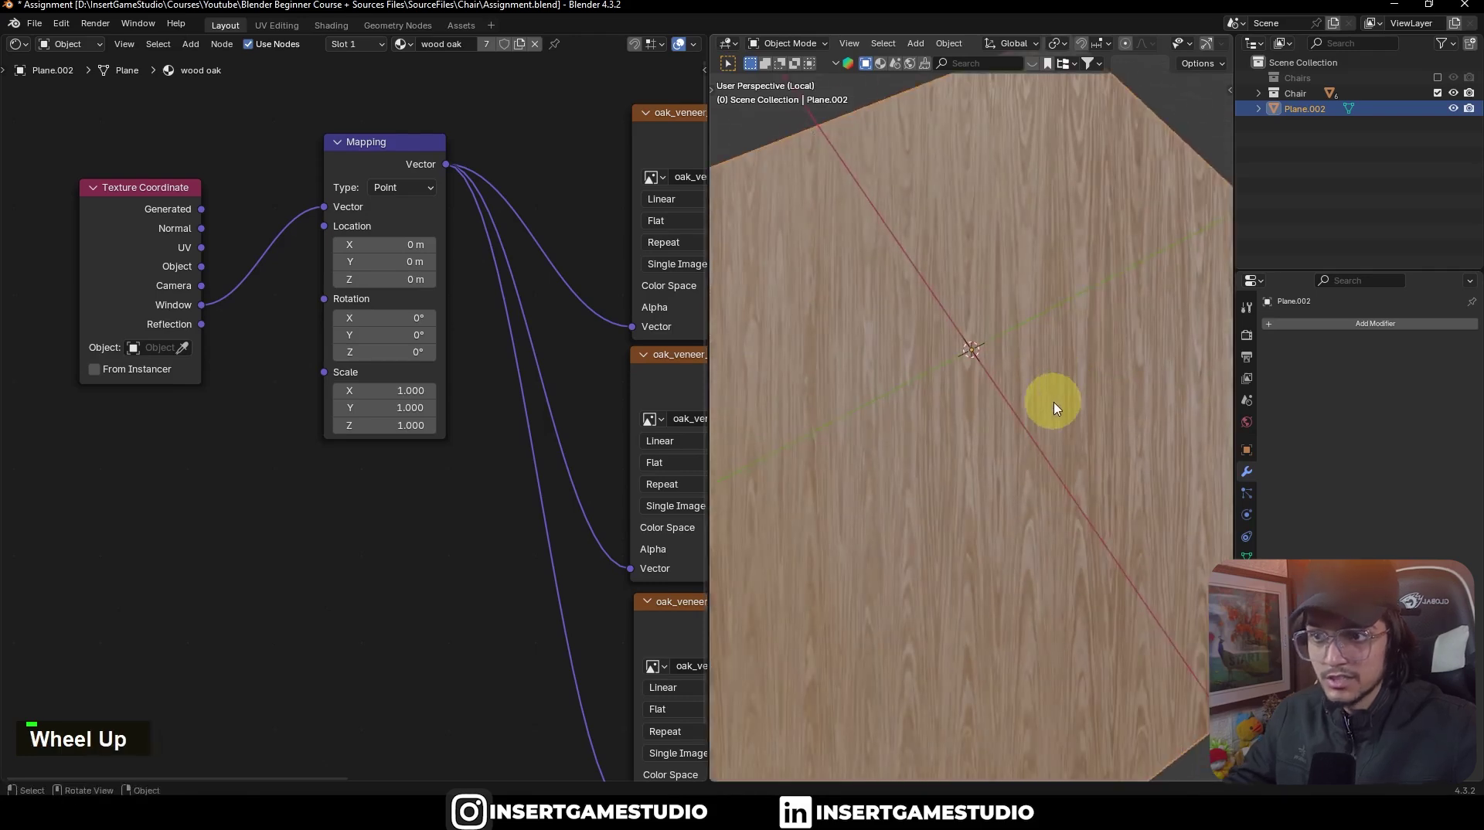
middle_drag(1054, 408, 1044, 378)
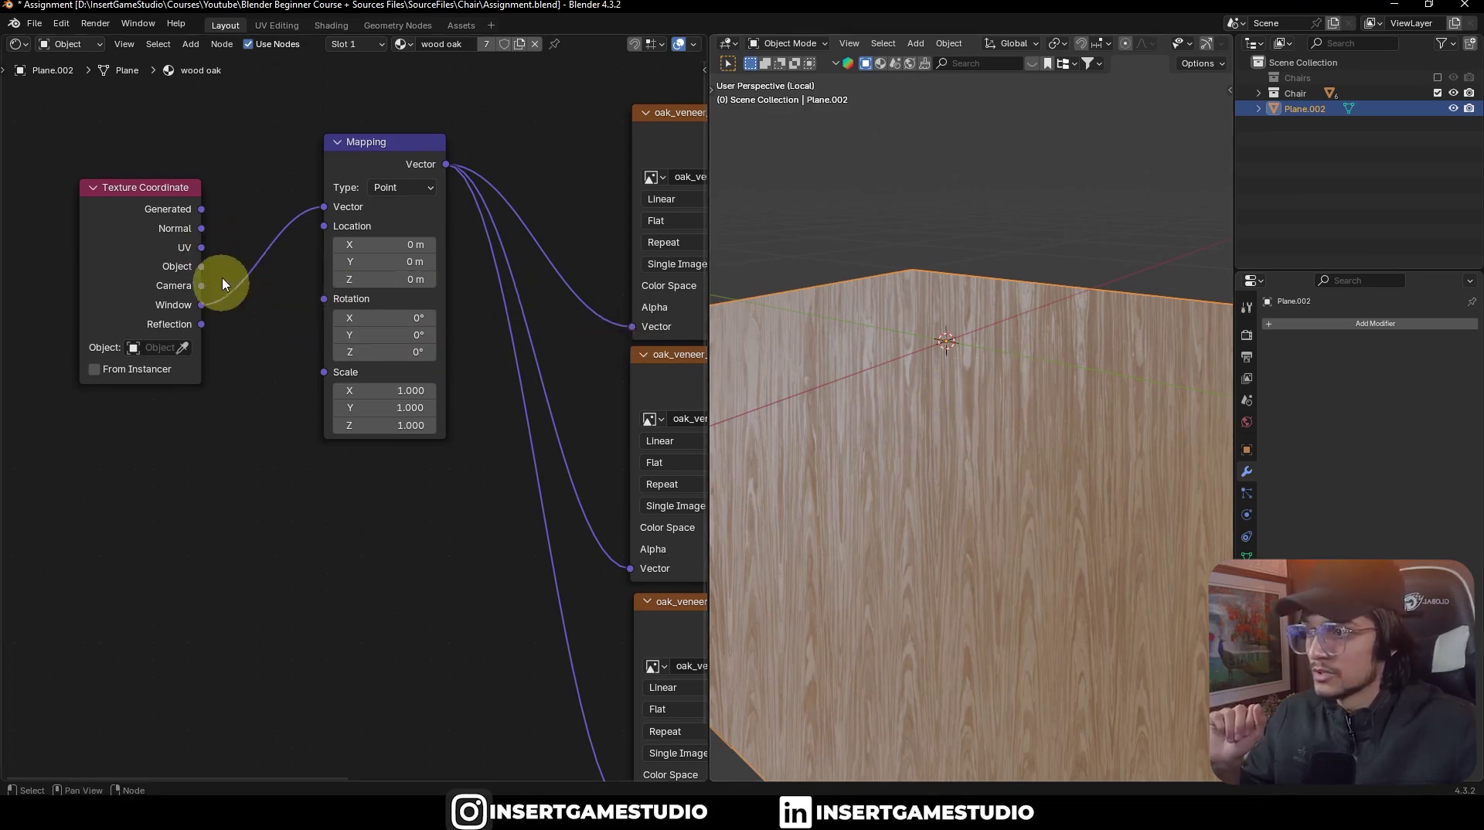
Step: Reconnect the Texture Coordinate node's UV output to the Mapping node's vector input and check the plane's grain
drag(203, 255, 323, 207)
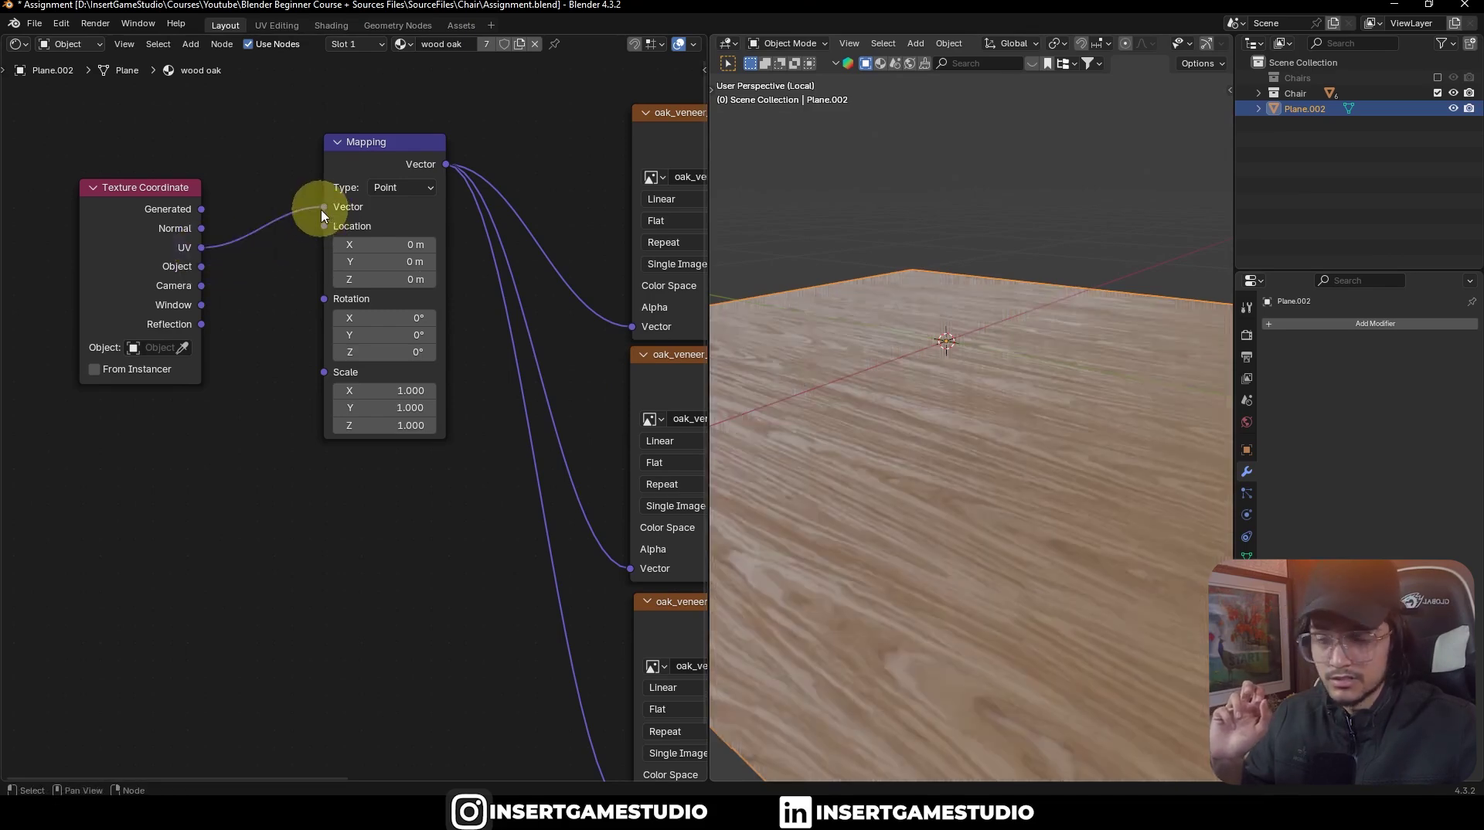
middle_drag(964, 322, 987, 358)
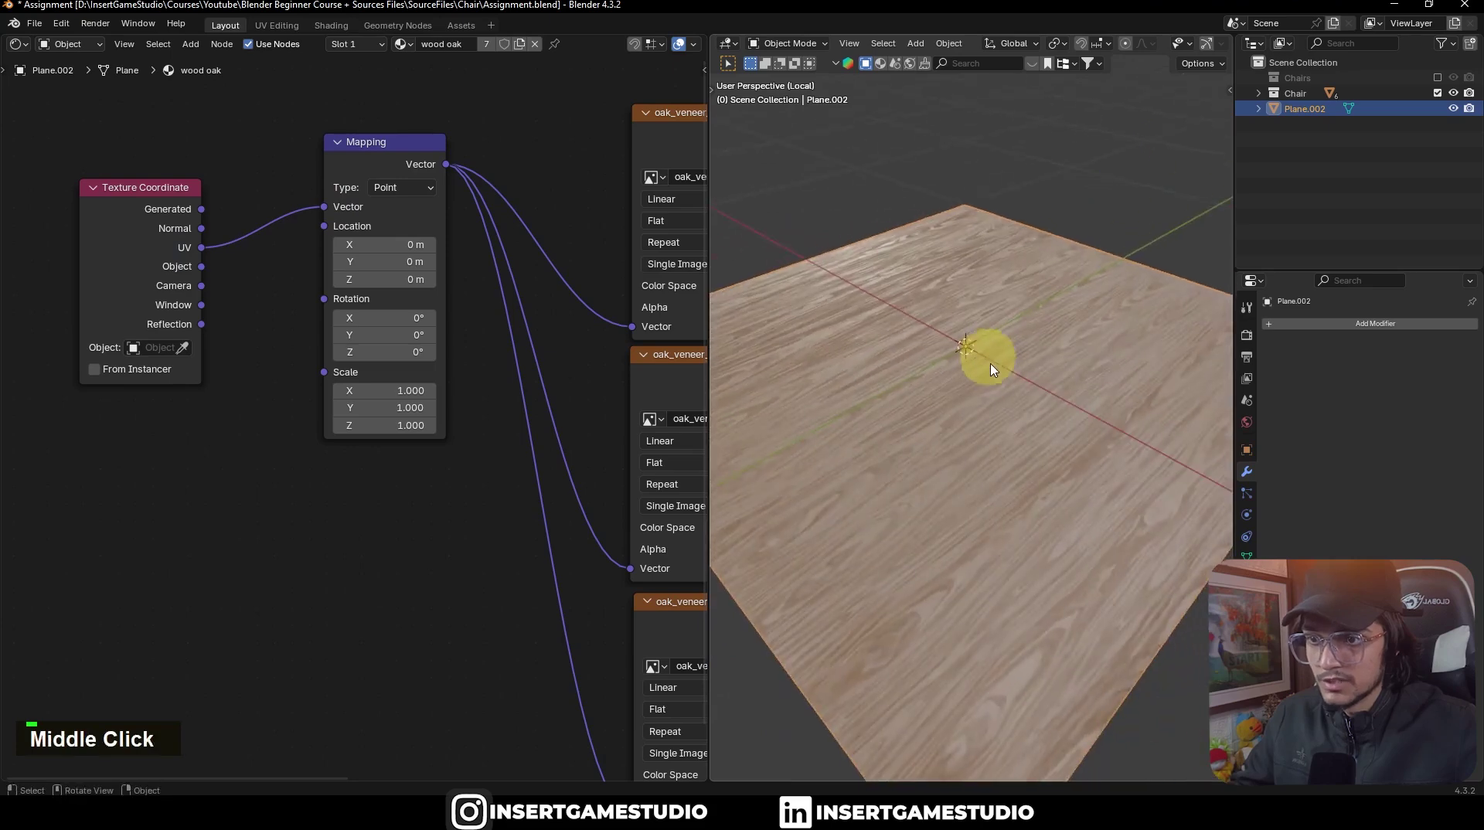
key(ctrl+z)
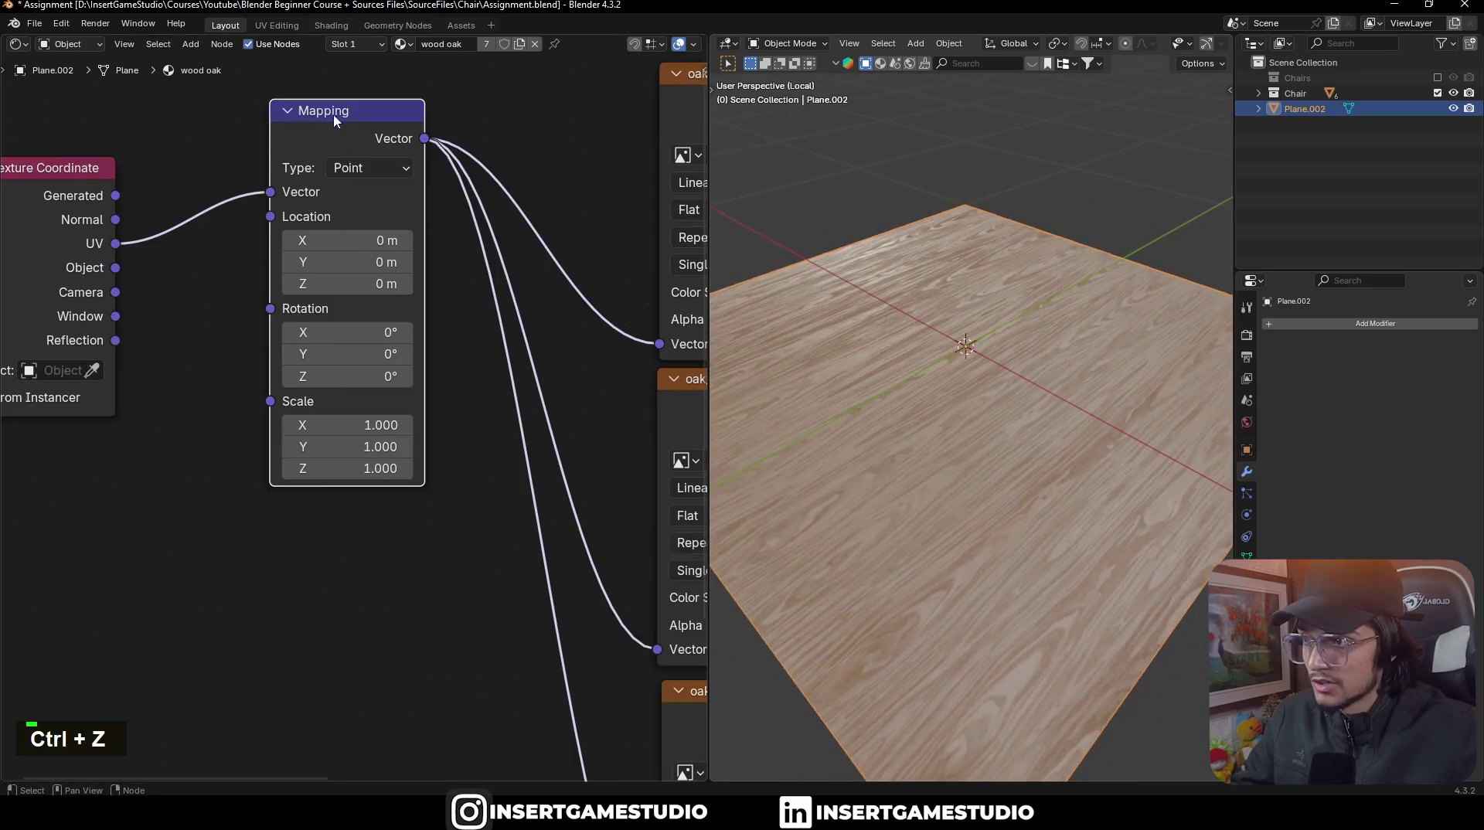
Step: Try Mapping location X -0.22 m, Y -0.32 m, Z rotation 48.9° and X and Y scale 0.900, and reset these values to their defaults
mouse_move(348, 240)
mouse_down()
mouse_move(394, 240)
mouse_move(334, 240)
mouse_up()
mouse_move(348, 262)
shift+mouse_down()
mouse_move(371, 262)
mouse_move(340, 261)
shift+mouse_up()
shift+drag(348, 377, 379, 377)
middle_drag(927, 378, 966, 371)
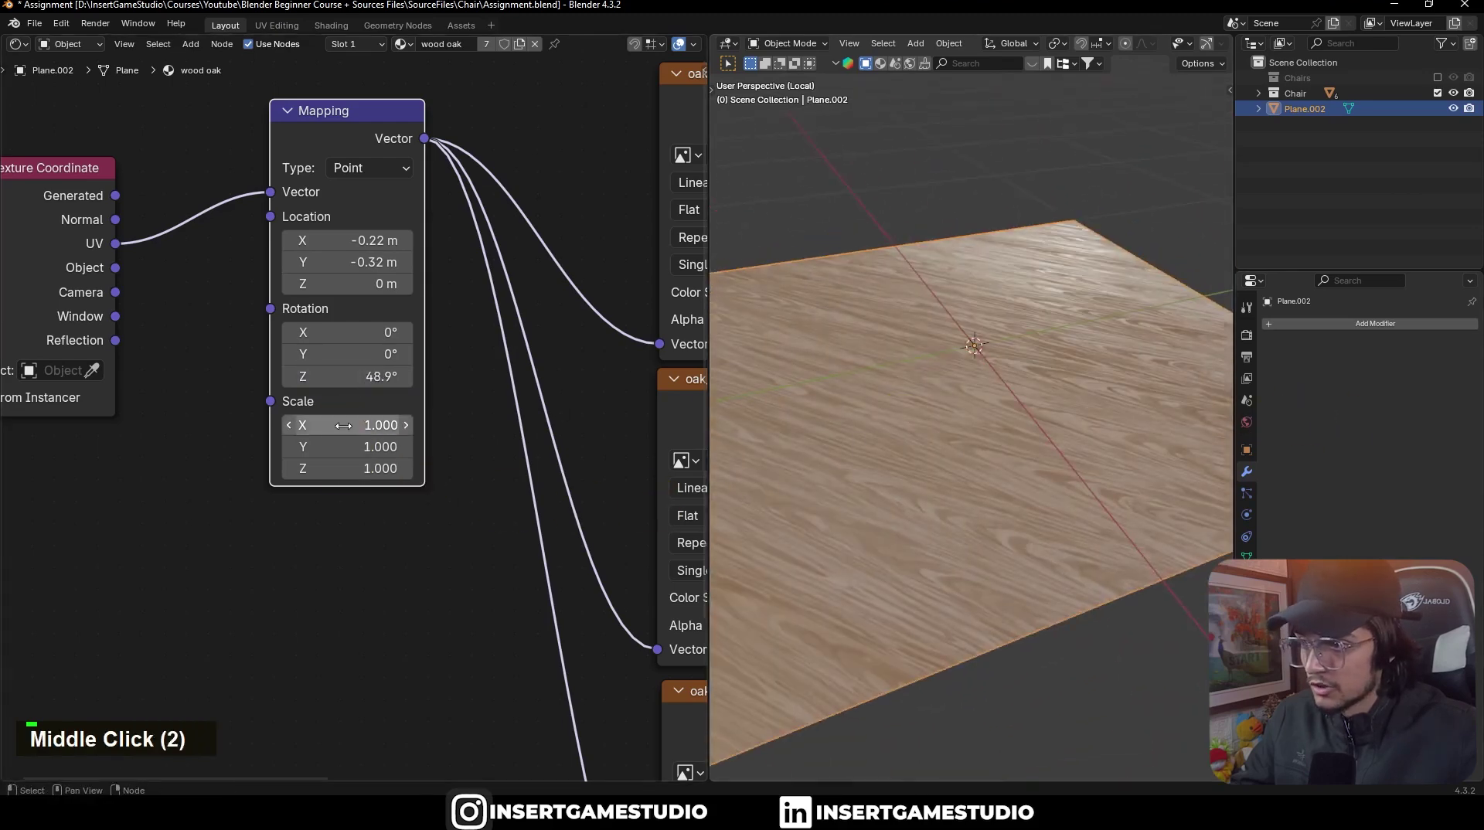
mouse_move(343, 425)
mouse_down()
mouse_move(343, 446)
mouse_move(402, 447)
mouse_move(330, 447)
mouse_move(356, 446)
mouse_up()
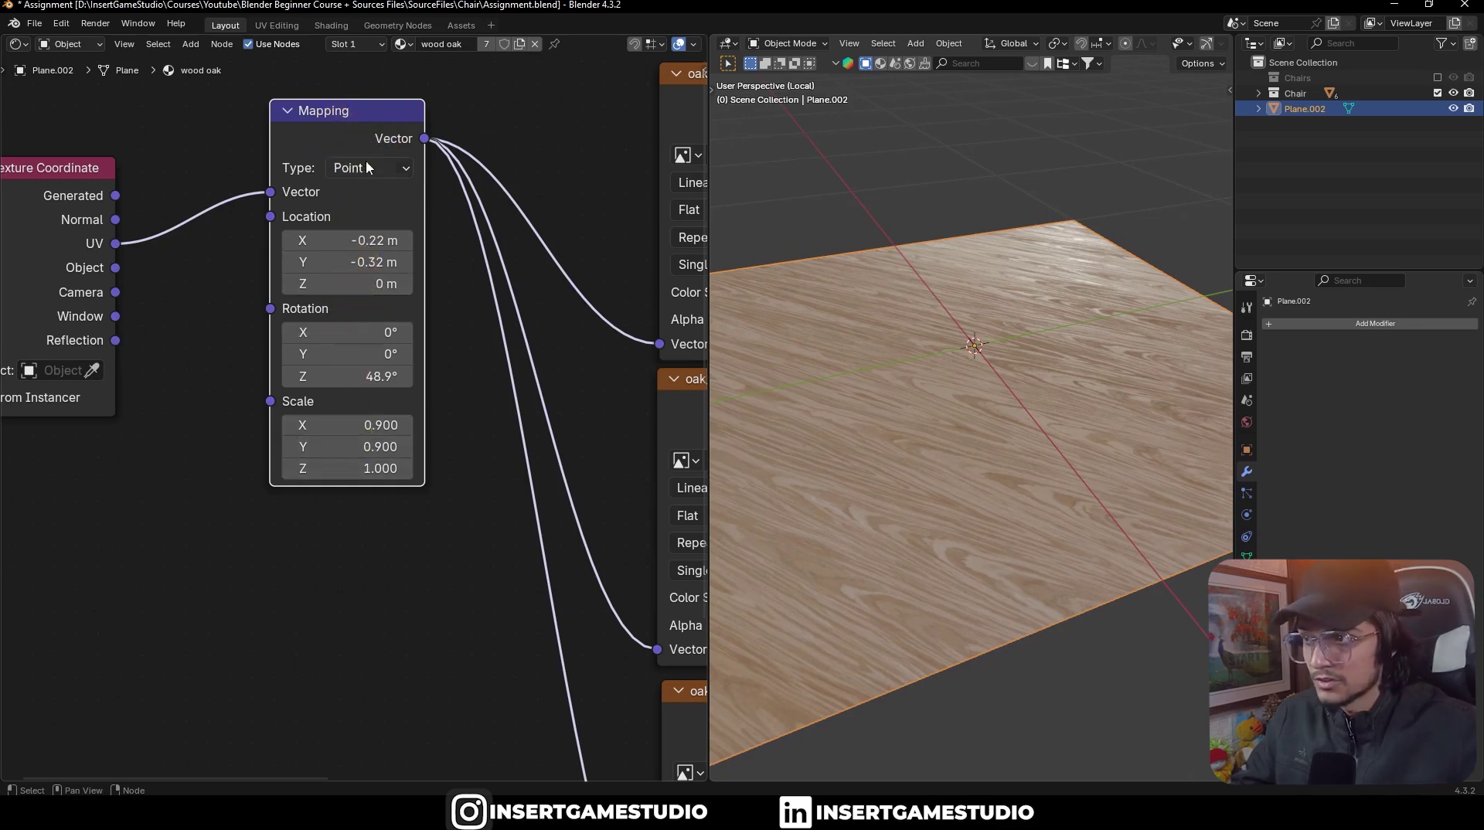
key(BackSpace)
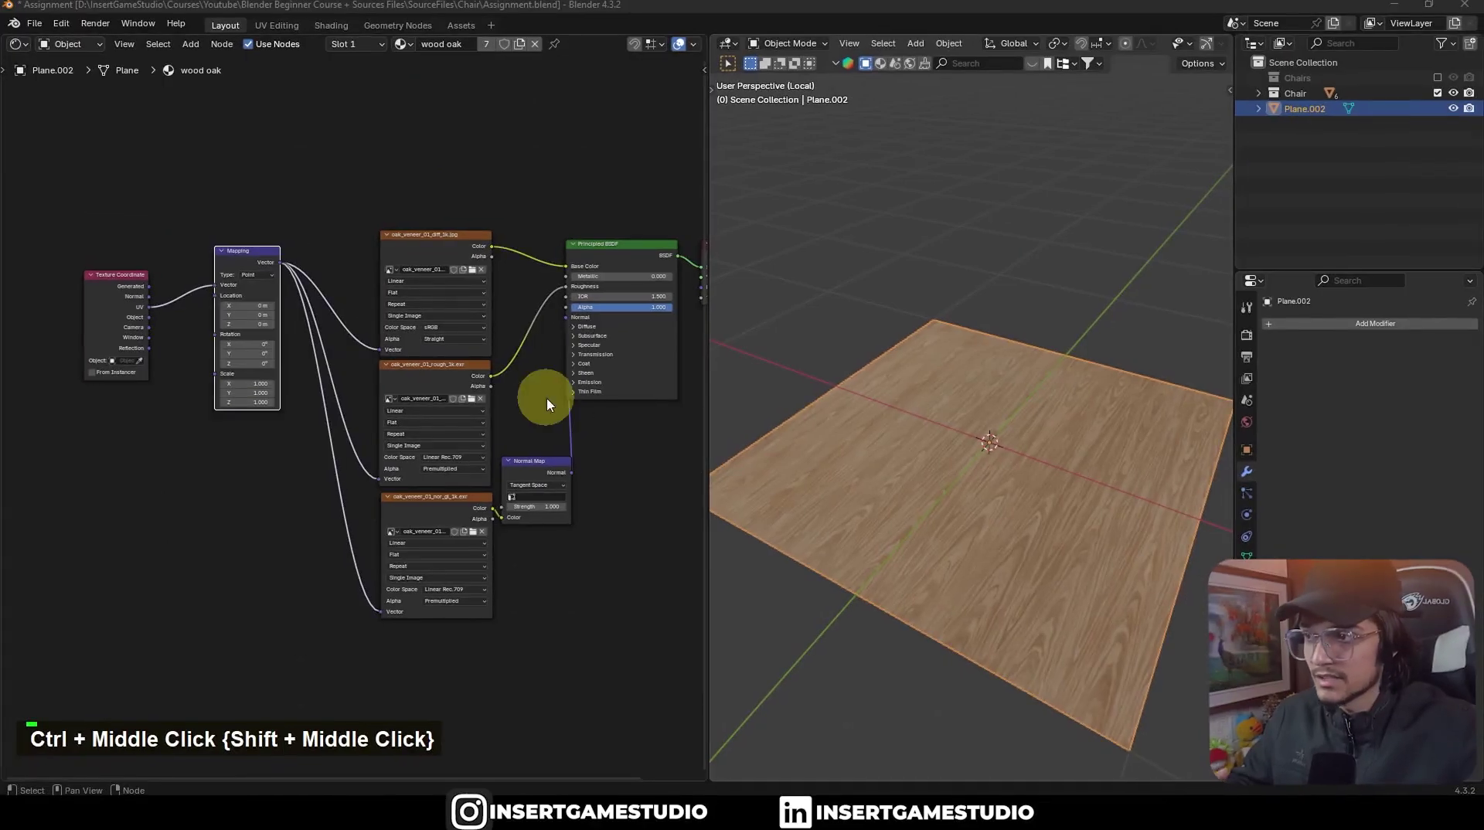
Step: Exit the plane's local view to bring back the chair and examine the oak material on both objects up close
mouse_move(963, 427)
middle_down()
mouse_move(970, 453)
mouse_move(1106, 438)
mouse_move(1060, 464)
mouse_move(990, 425)
middle_up()
scroll(965, 479, up, 5)
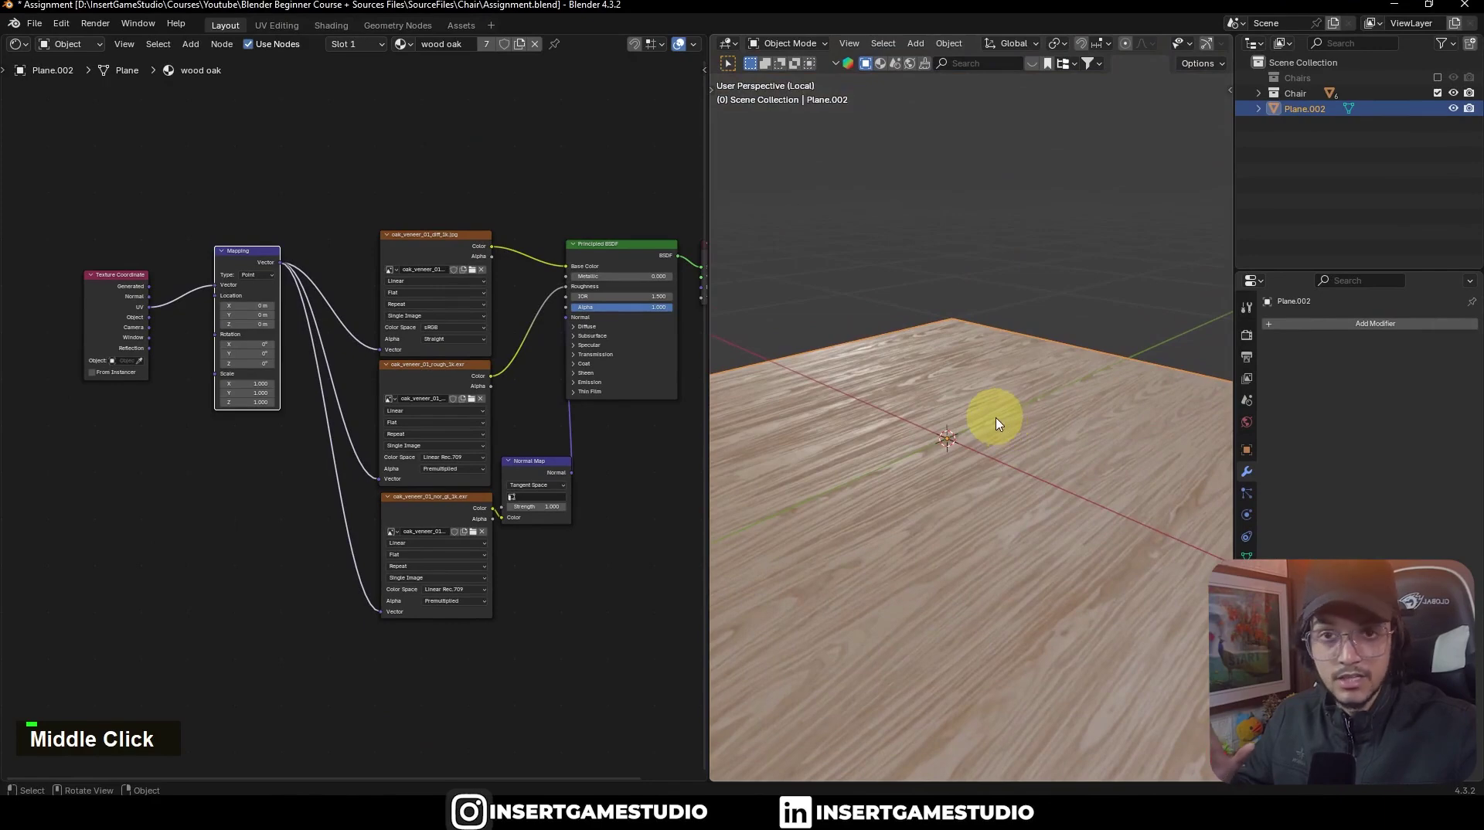
middle_drag(997, 424, 966, 424)
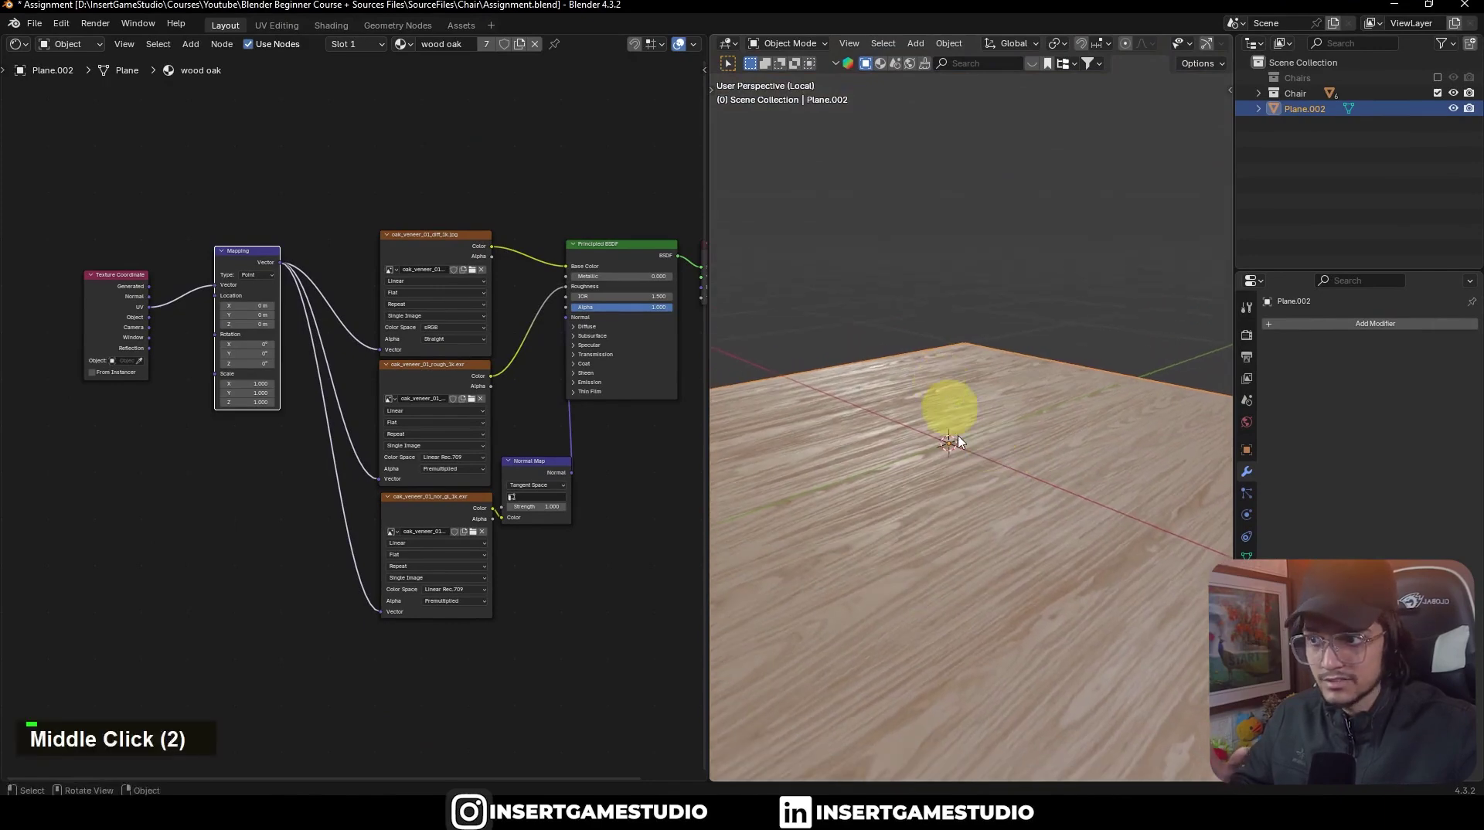
middle_drag(364, 401, 301, 355)
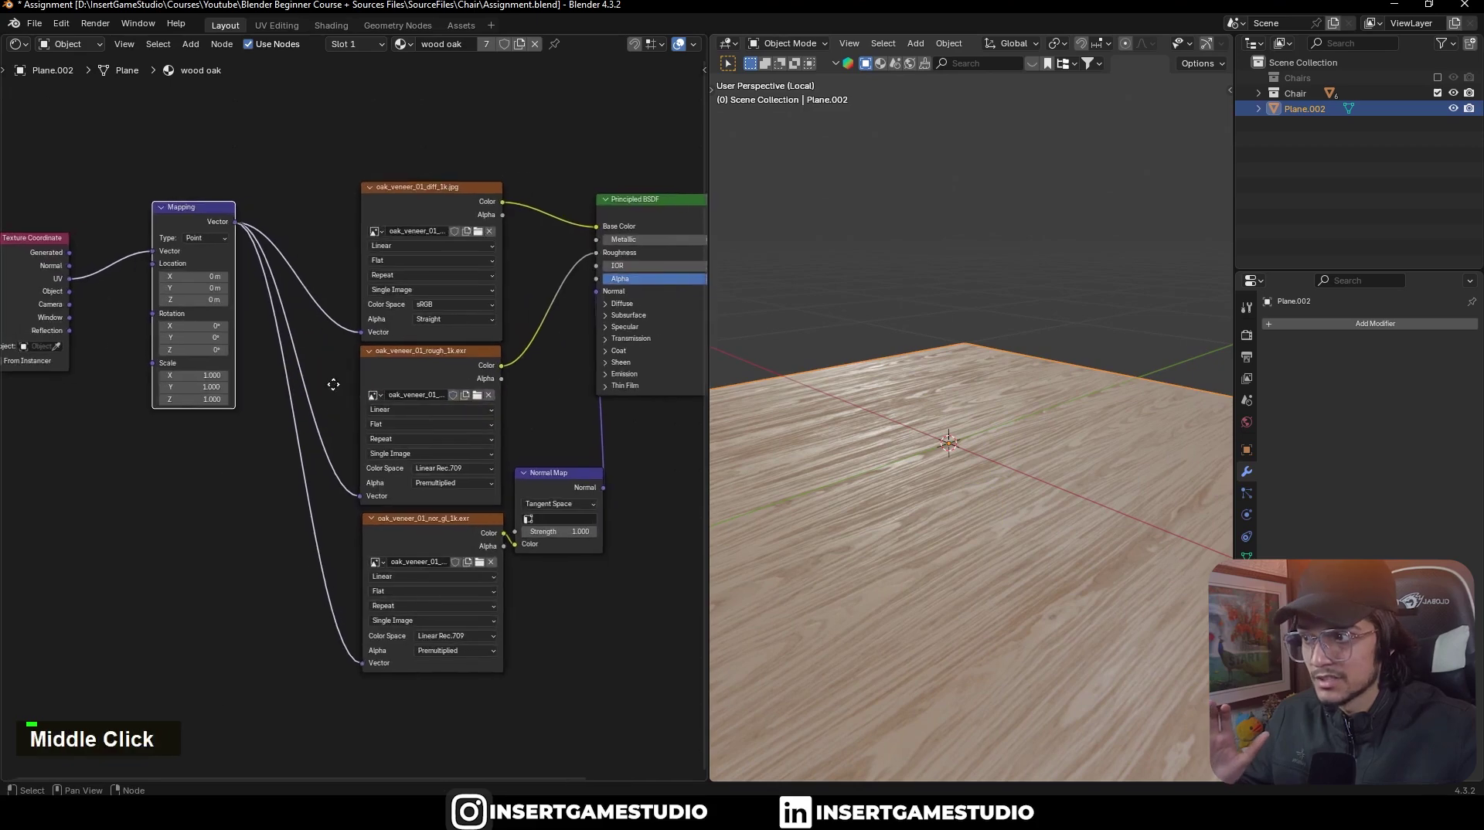
scroll(177, 372, up, 2)
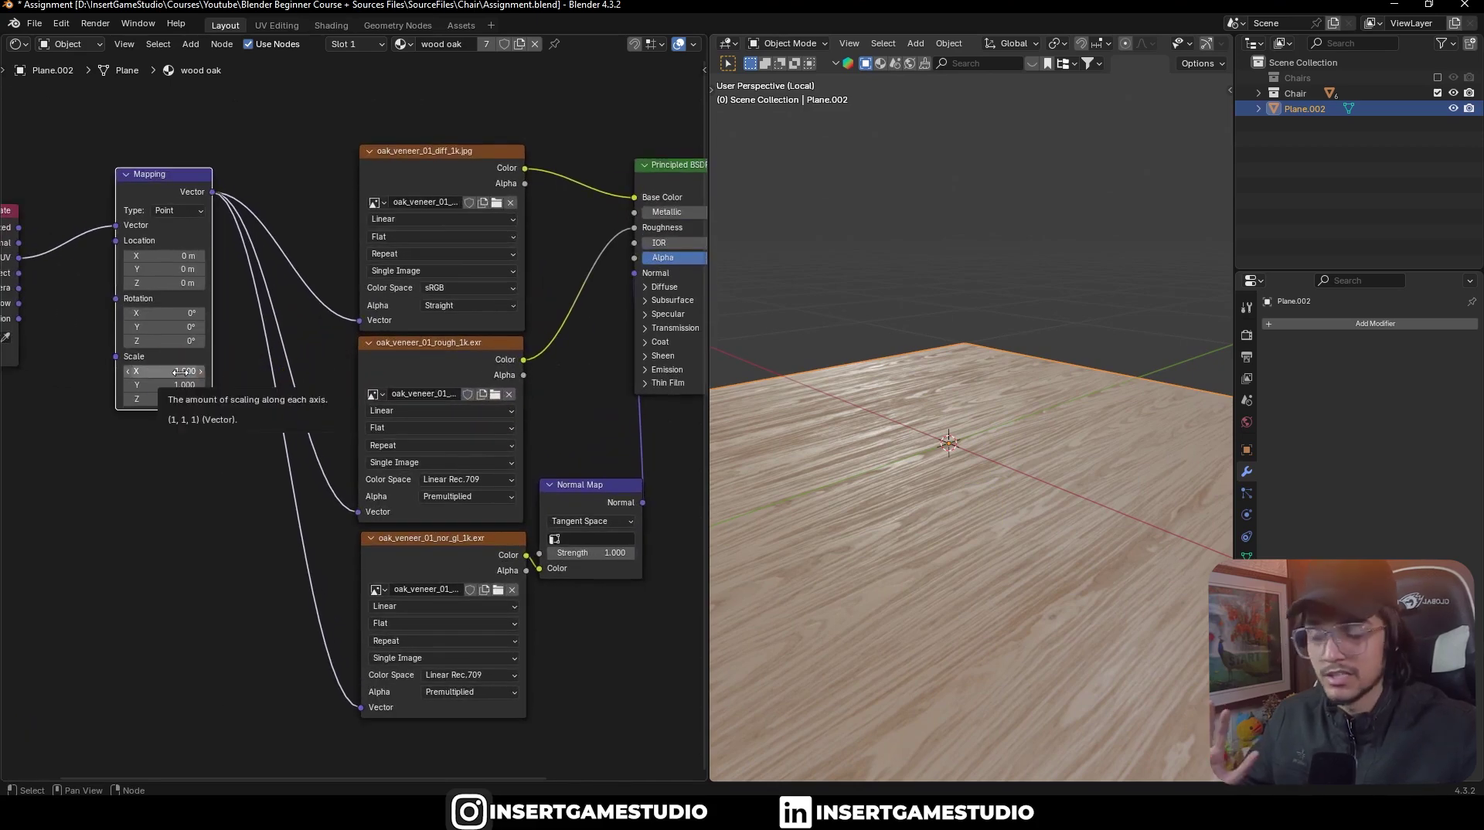
middle_drag(1075, 326, 1069, 317)
key(KP_Divide)
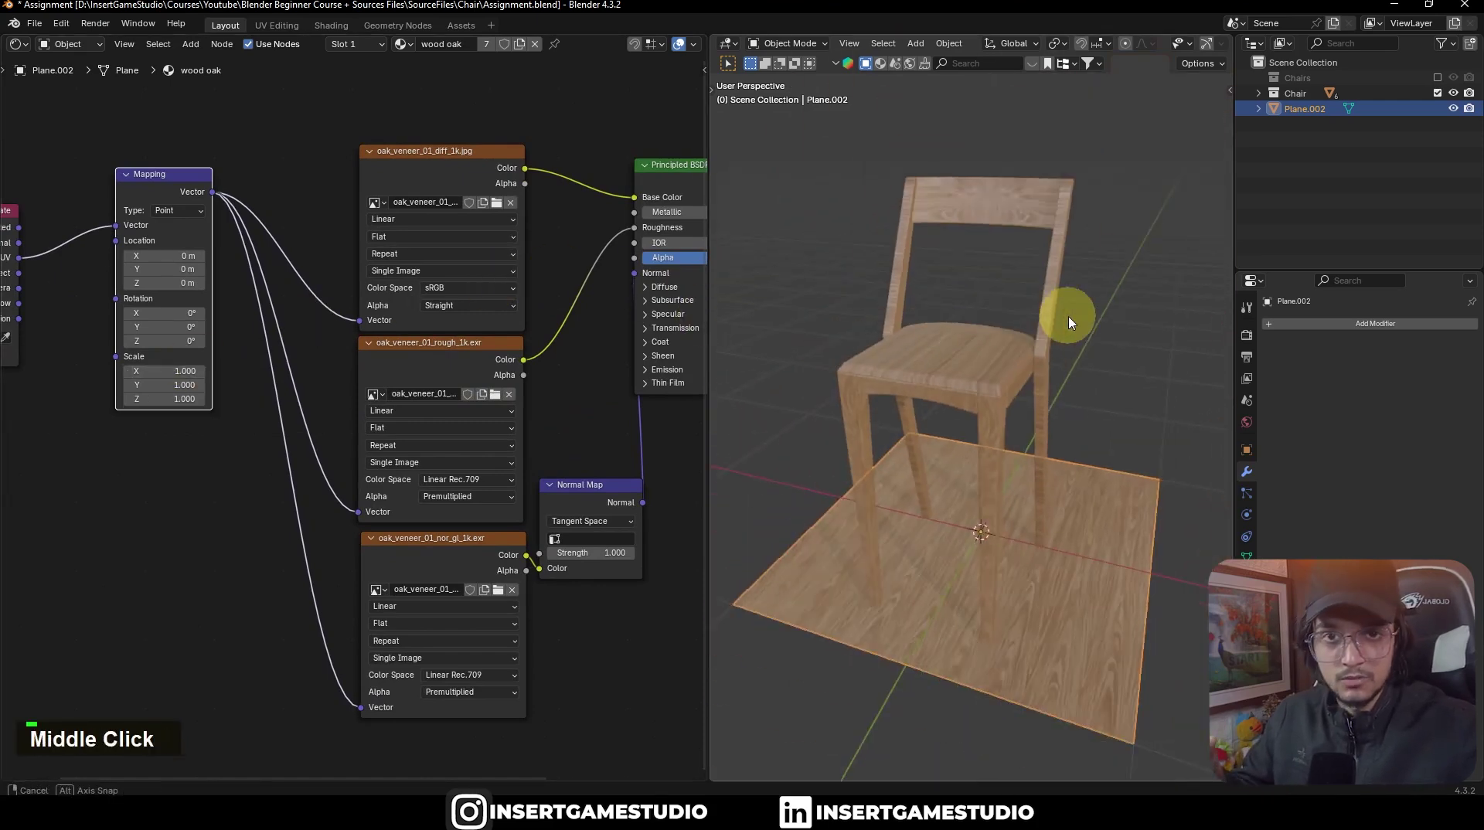
scroll(1094, 330, up, 4)
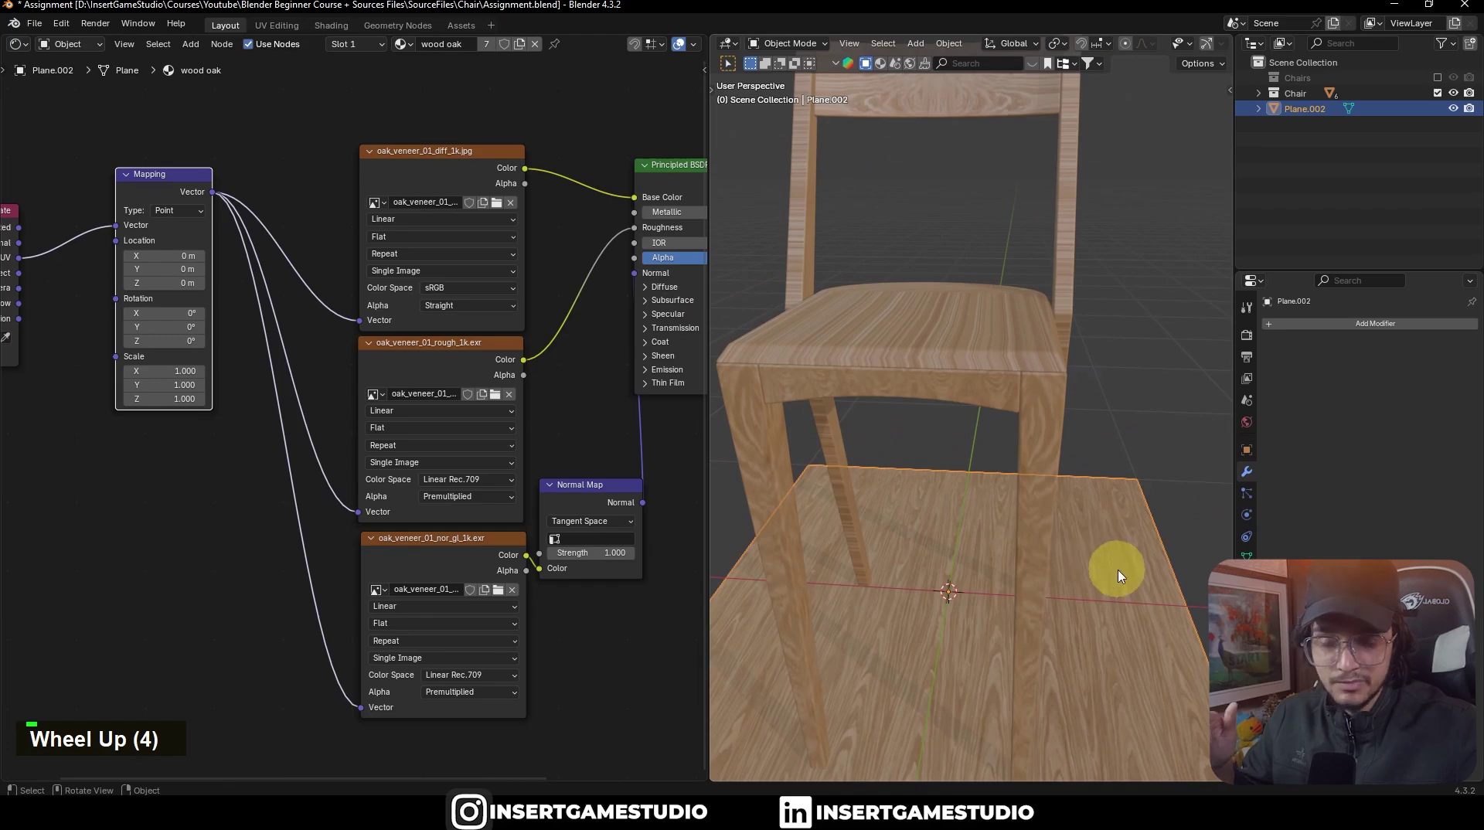